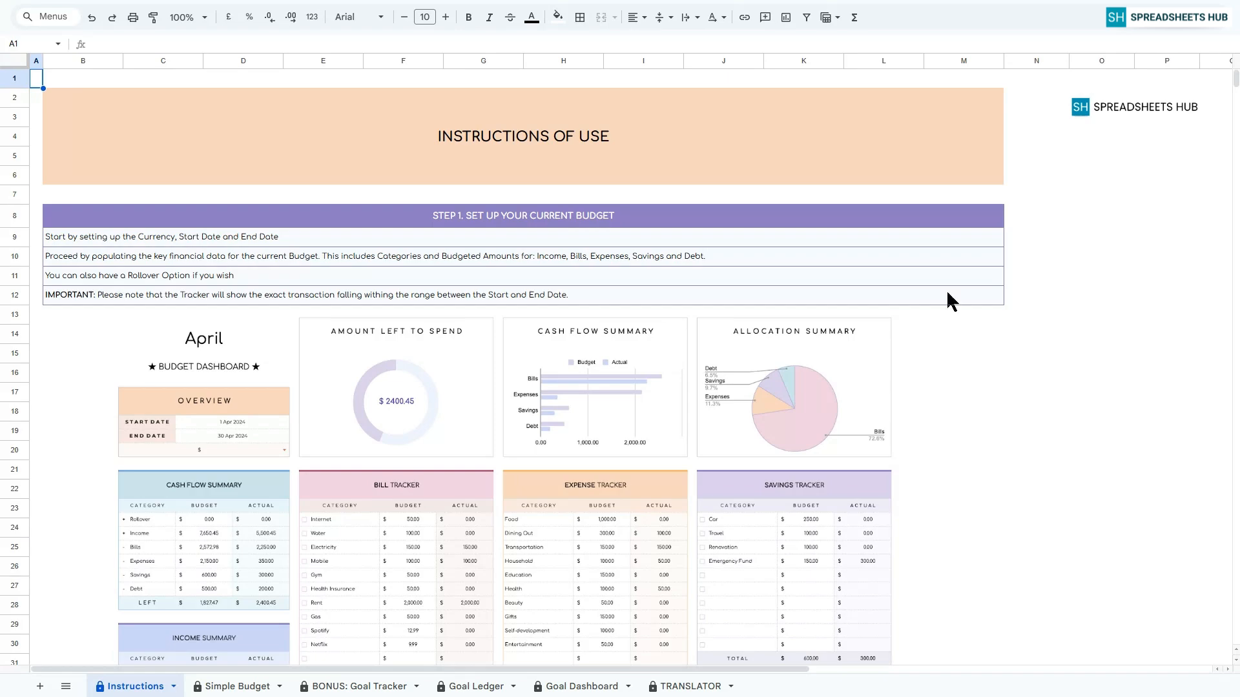
Review the instructions for setting up the current budget, recording transactions and using the bonus Goal Tracker.
click(536, 220)
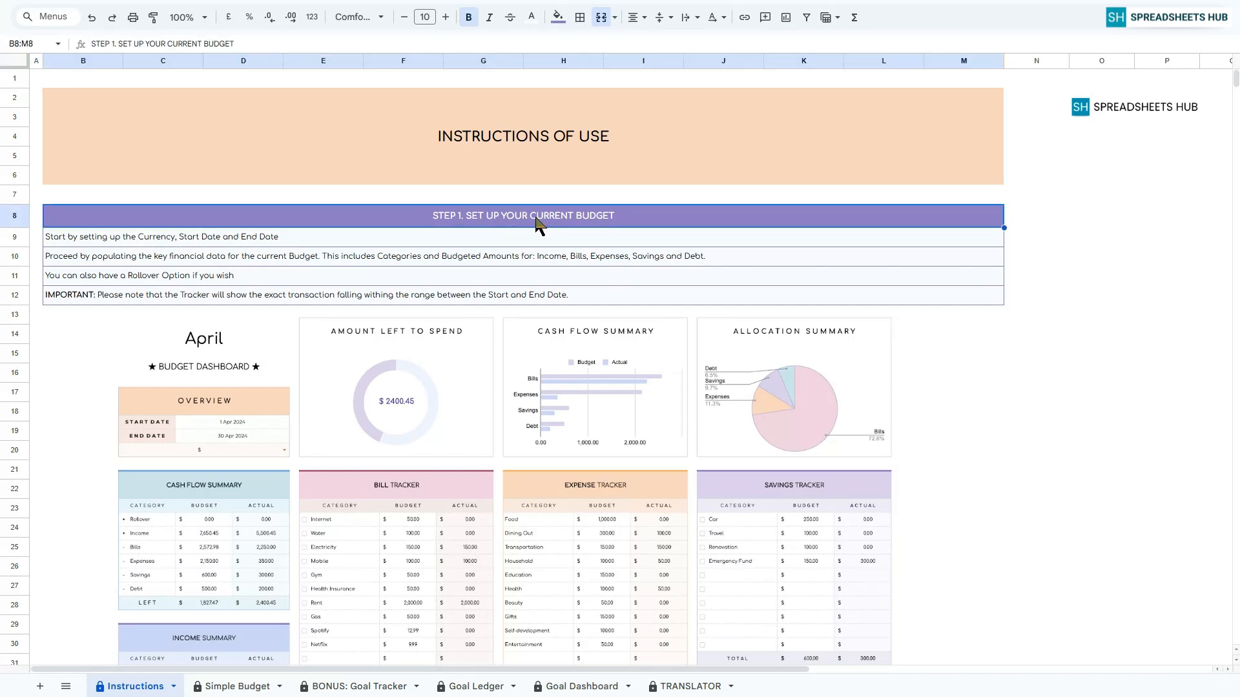
scroll(589, 413, down, 7)
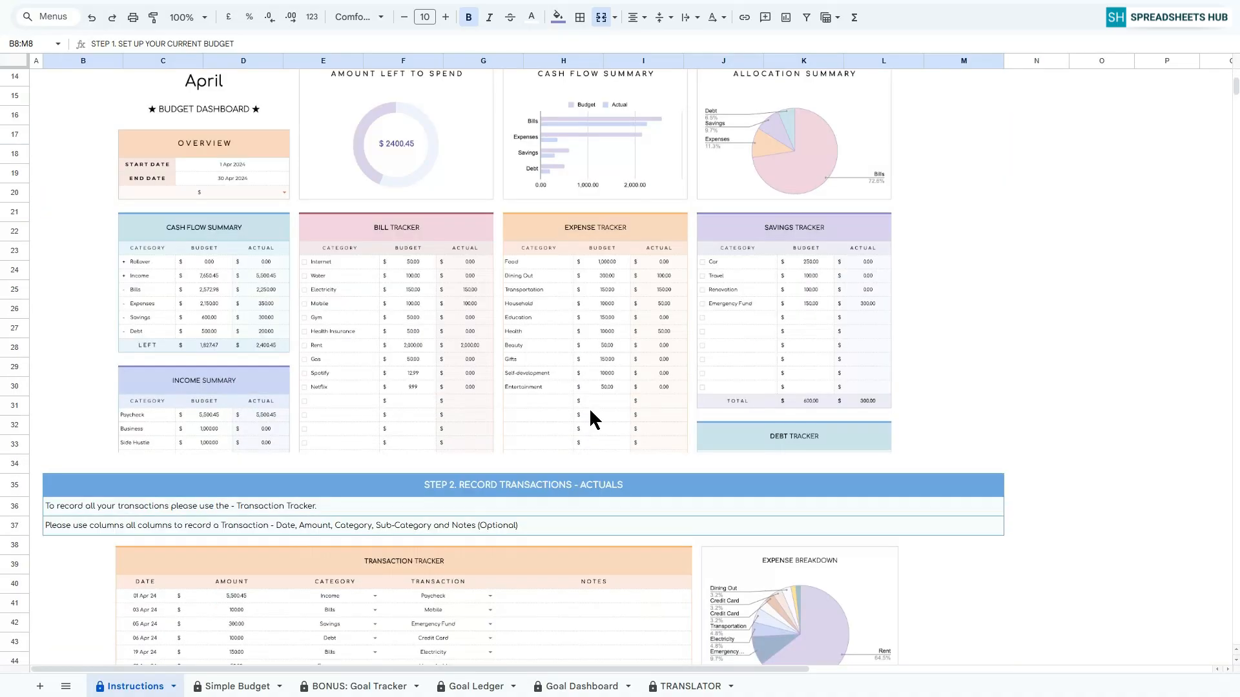
click(572, 316)
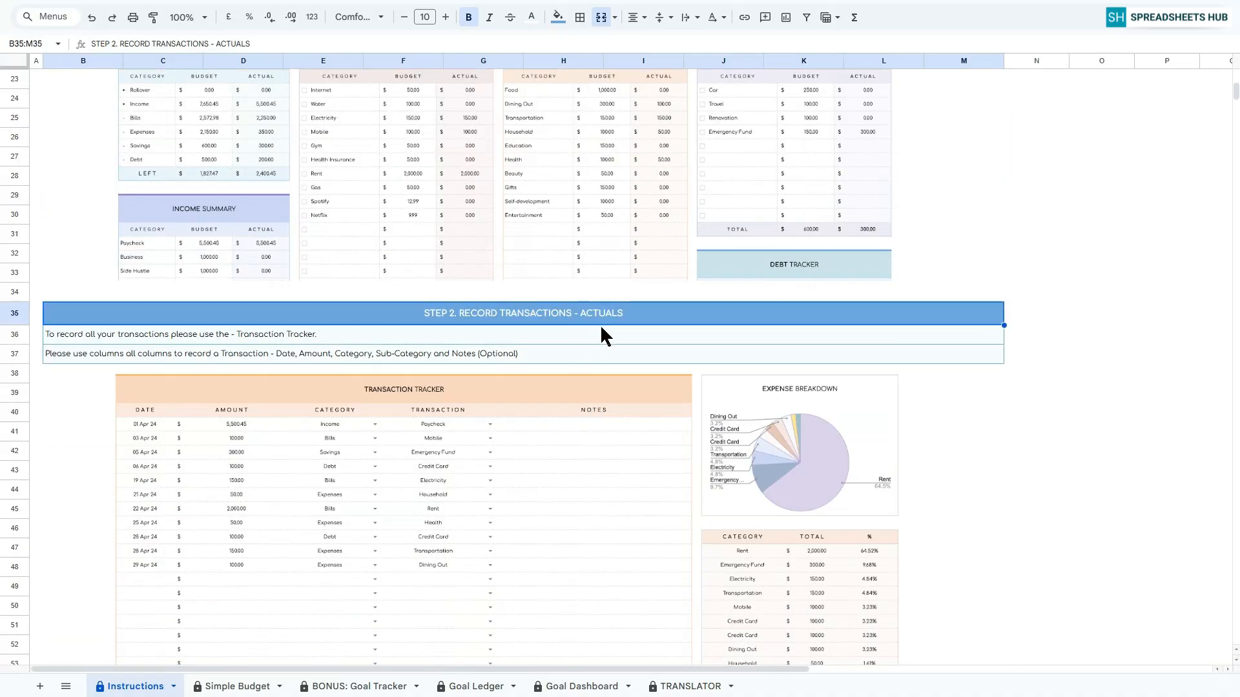
scroll(609, 339, down, 1)
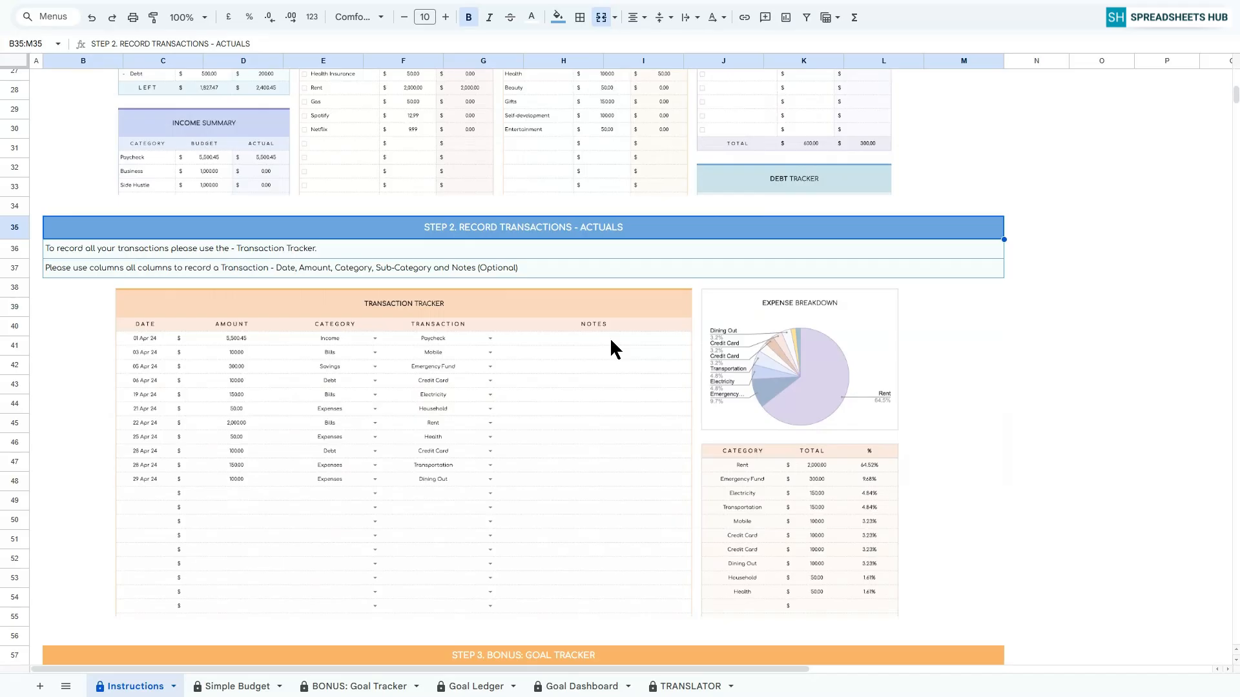
scroll(610, 334, down, 7)
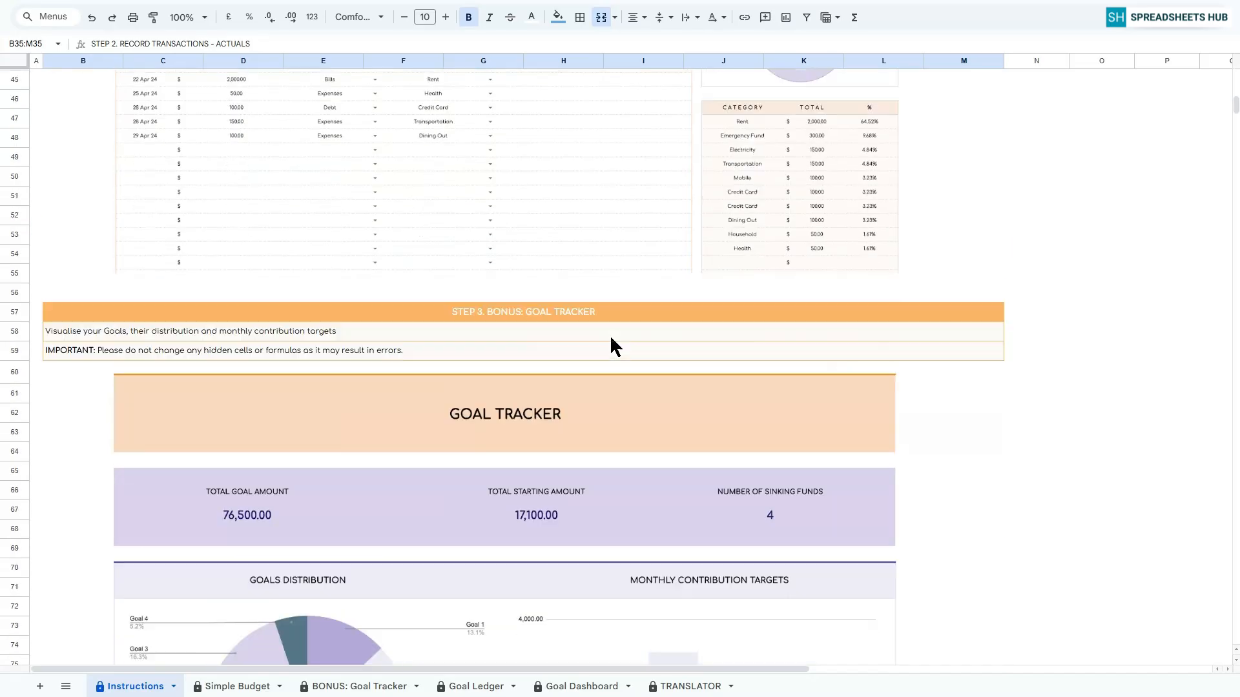
click(569, 234)
scroll(614, 423, down, 1)
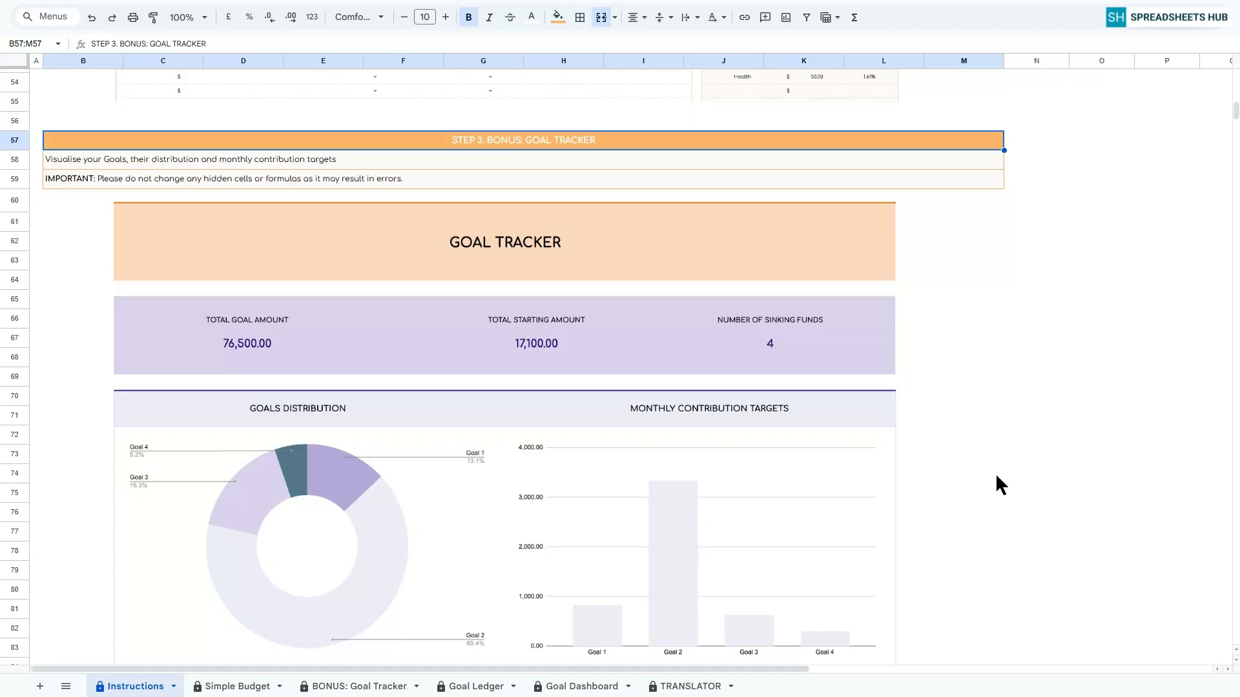
scroll(996, 477, down, 10)
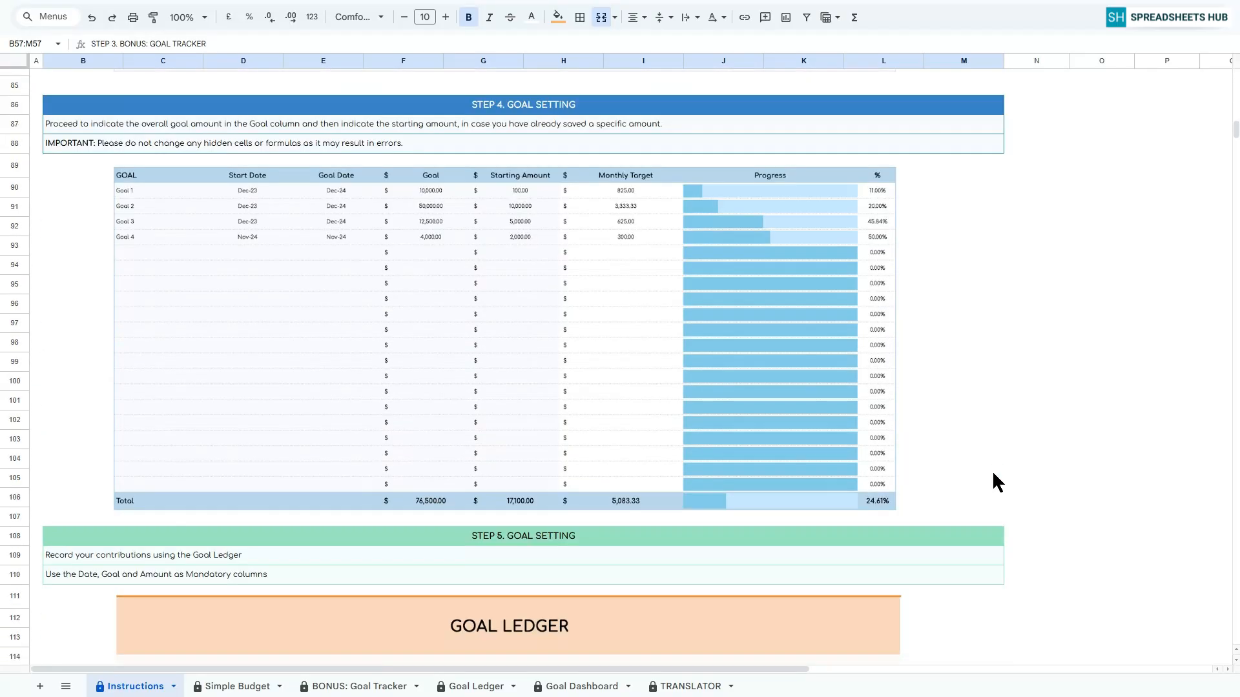
Review the instructions for goal setting, the Goal Ledger and the Goal Tracker Dashboard.
click(535, 107)
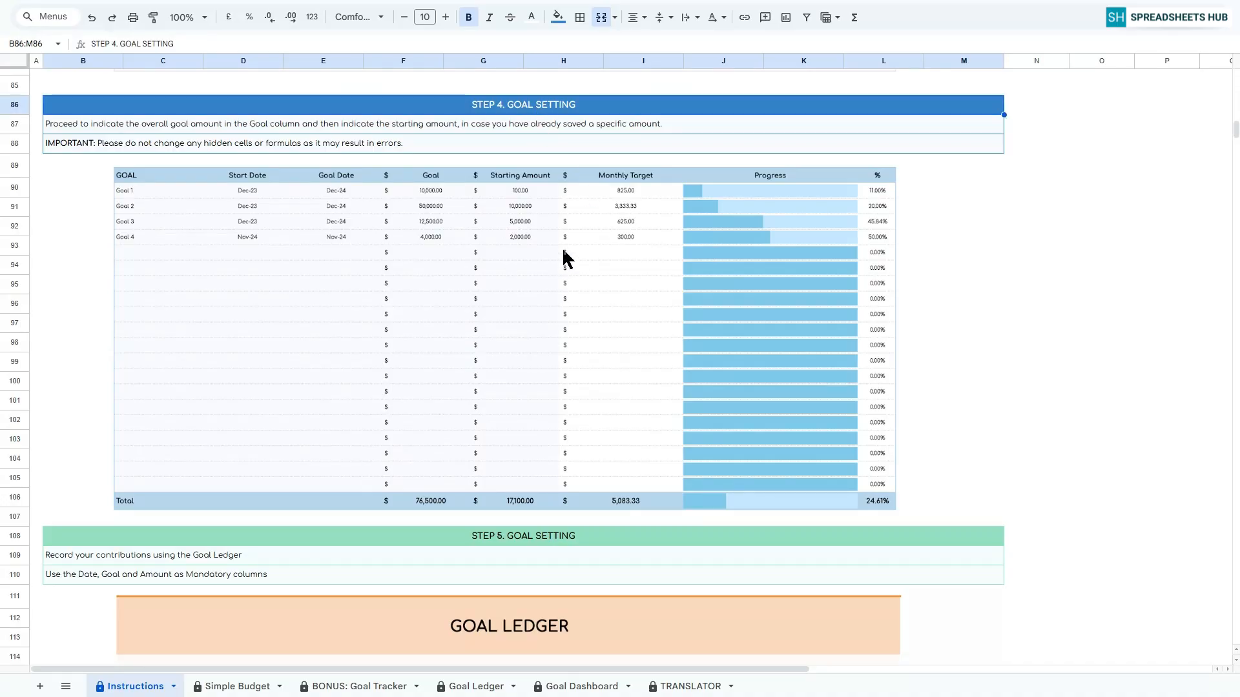
scroll(646, 329, down, 5)
click(540, 195)
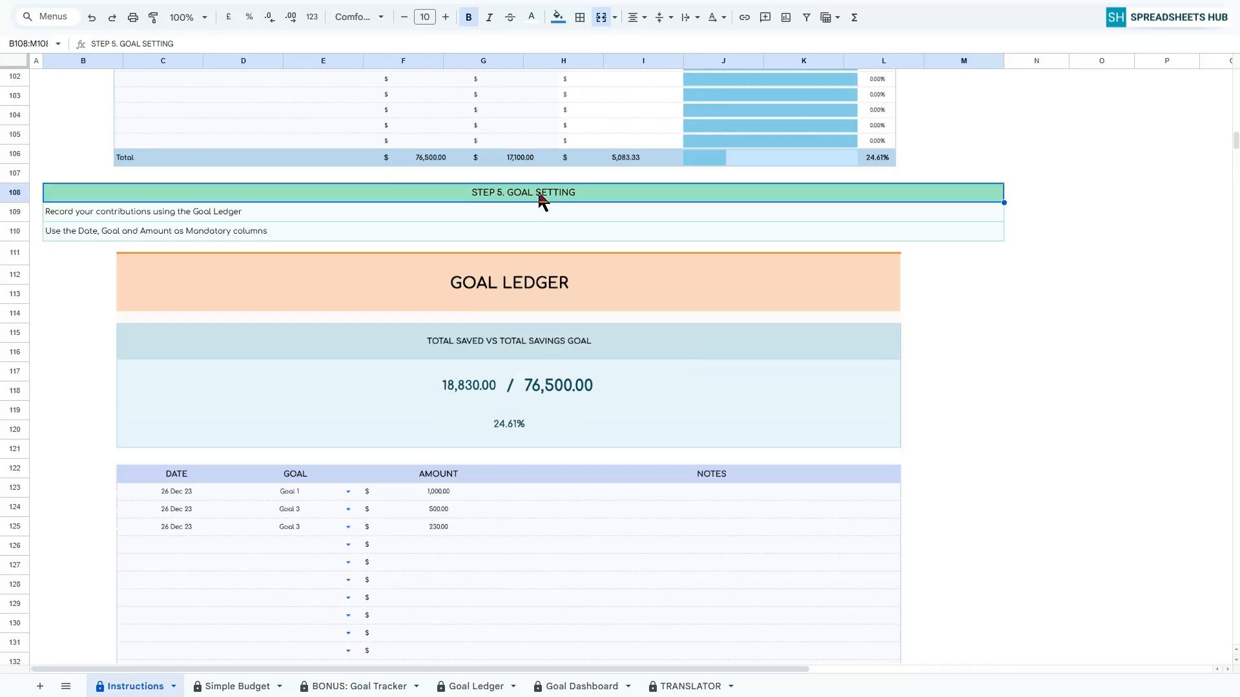
scroll(795, 352, down, 2)
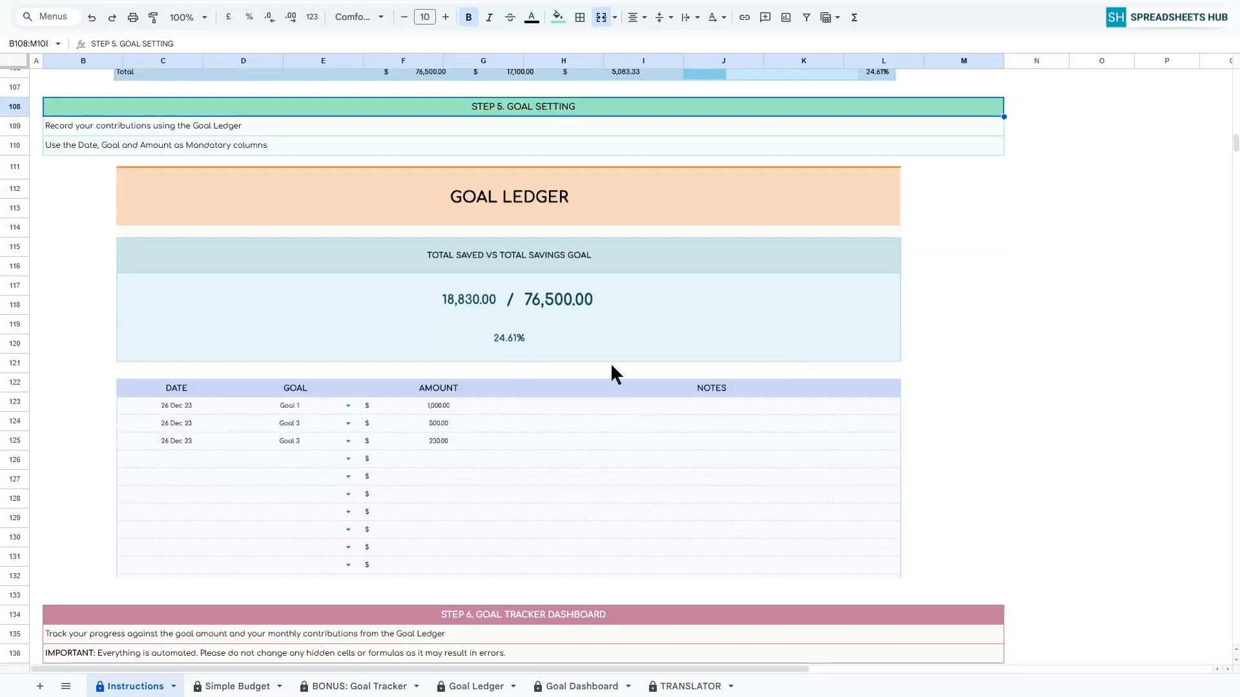
scroll(610, 362, down, 6)
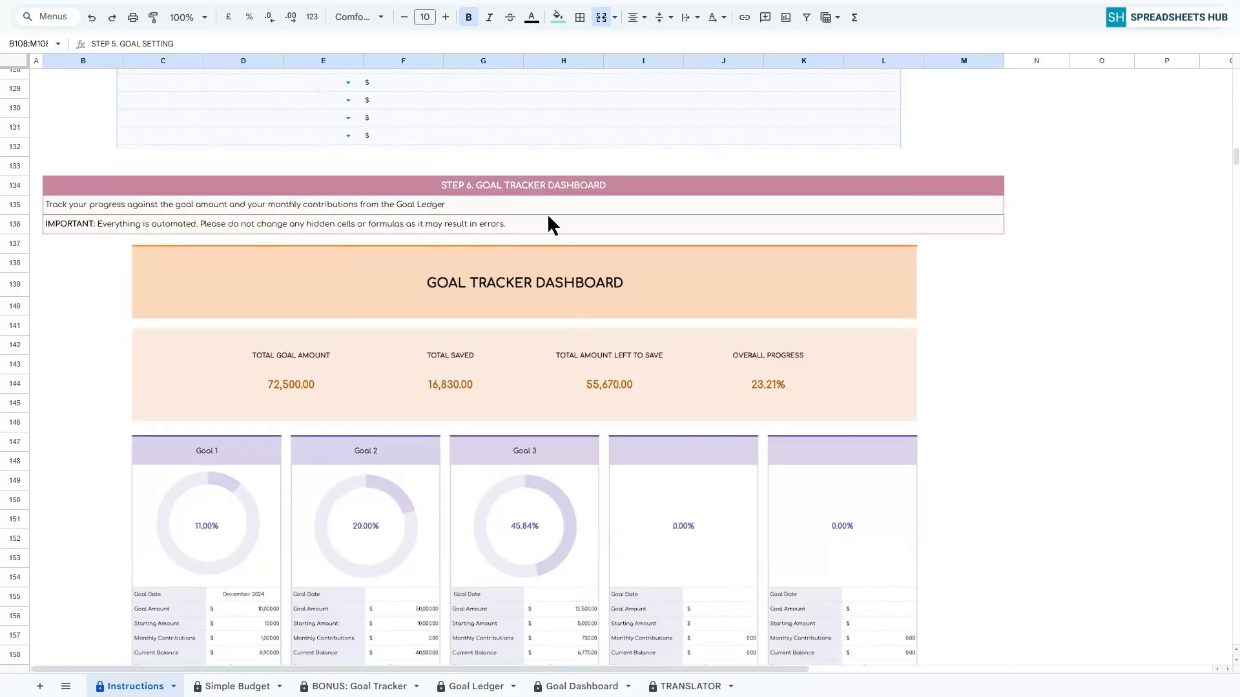
click(547, 187)
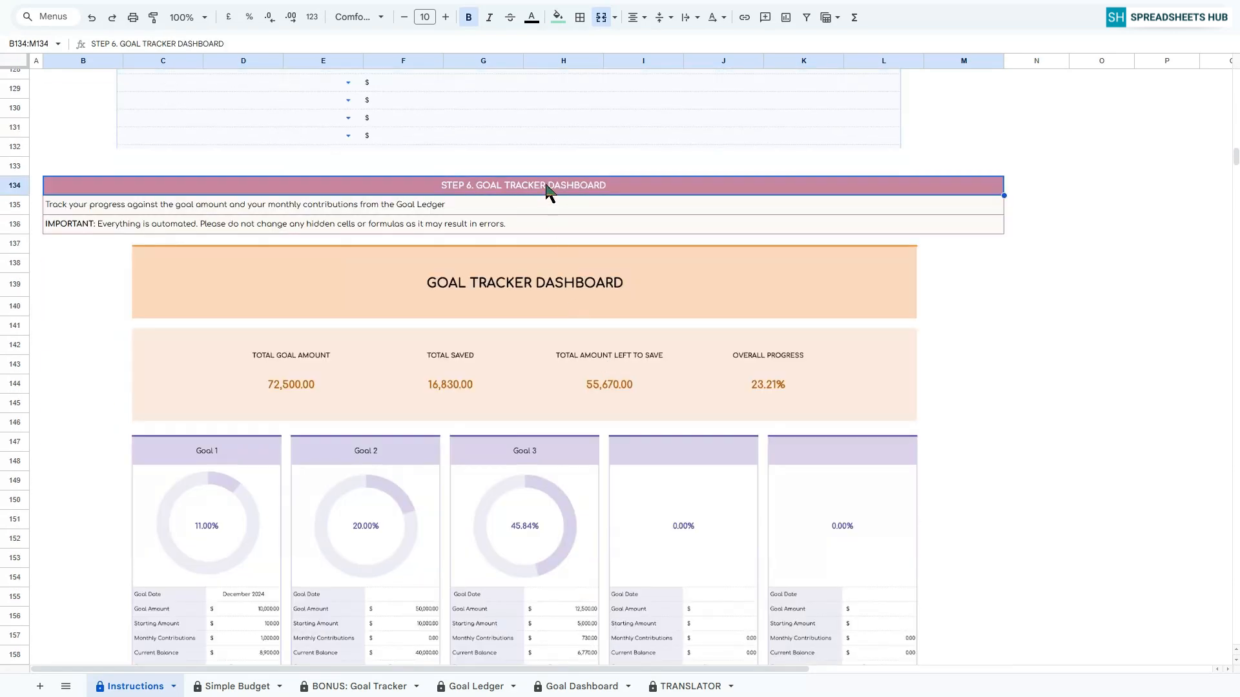
scroll(623, 327, down, 4)
scroll(622, 327, up, 2)
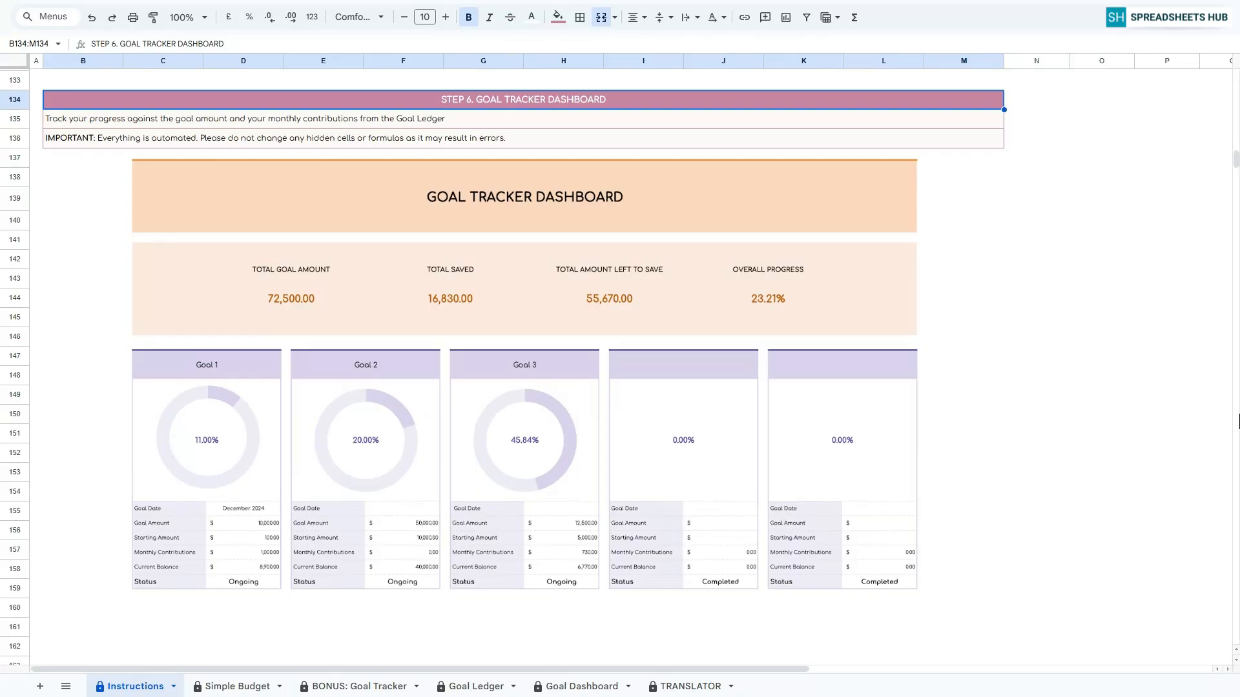
On the Simple Budget sheet, set the overview's start date to 1 Oct 2025, end date to 31 Oct 2025 and currency to $.
click(238, 690)
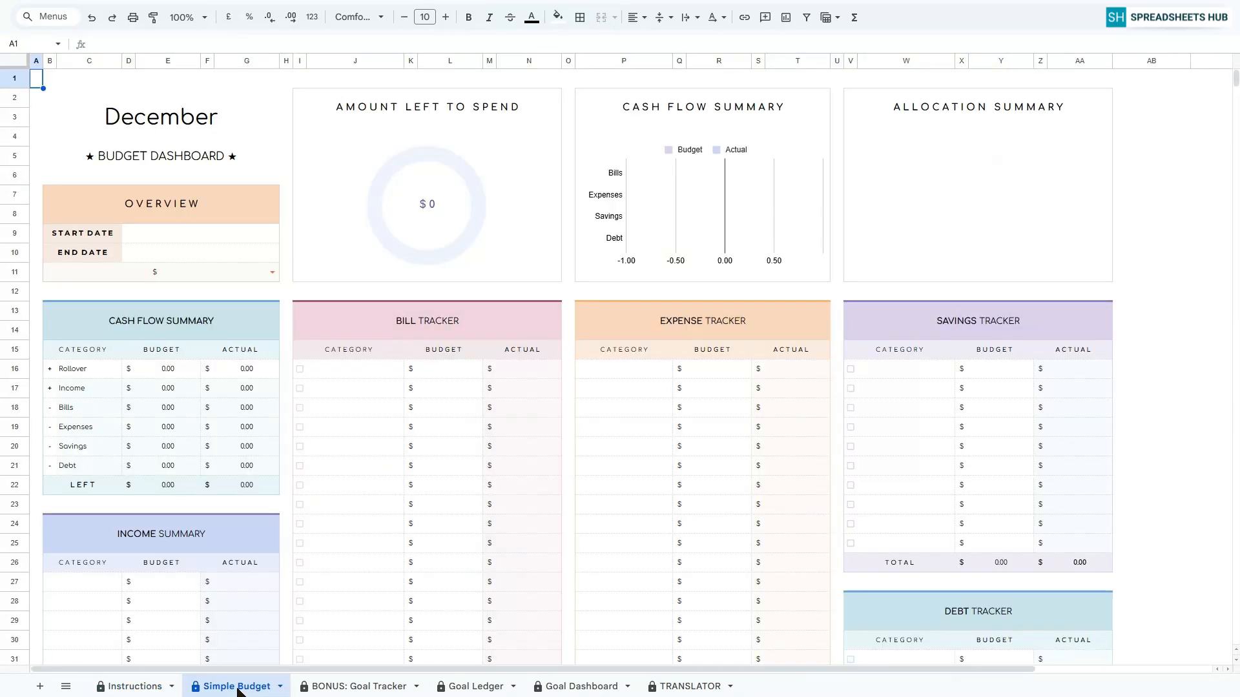
double_click(201, 234)
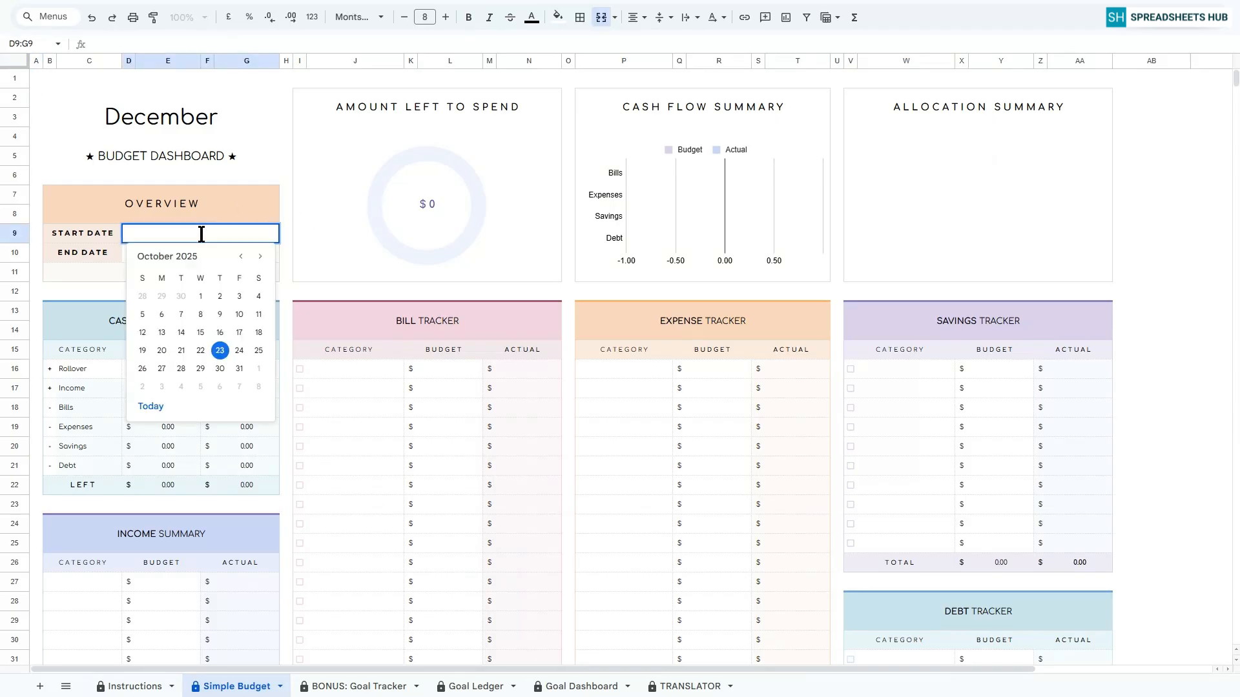
click(200, 296)
double_click(195, 253)
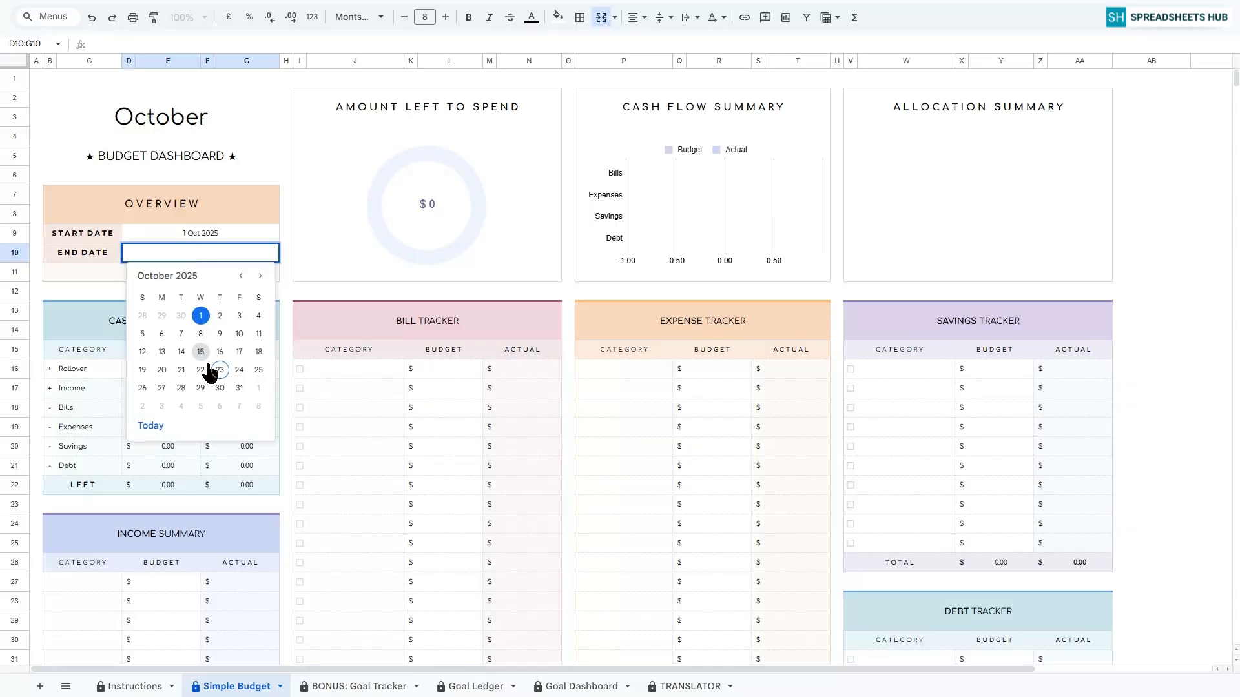
click(239, 388)
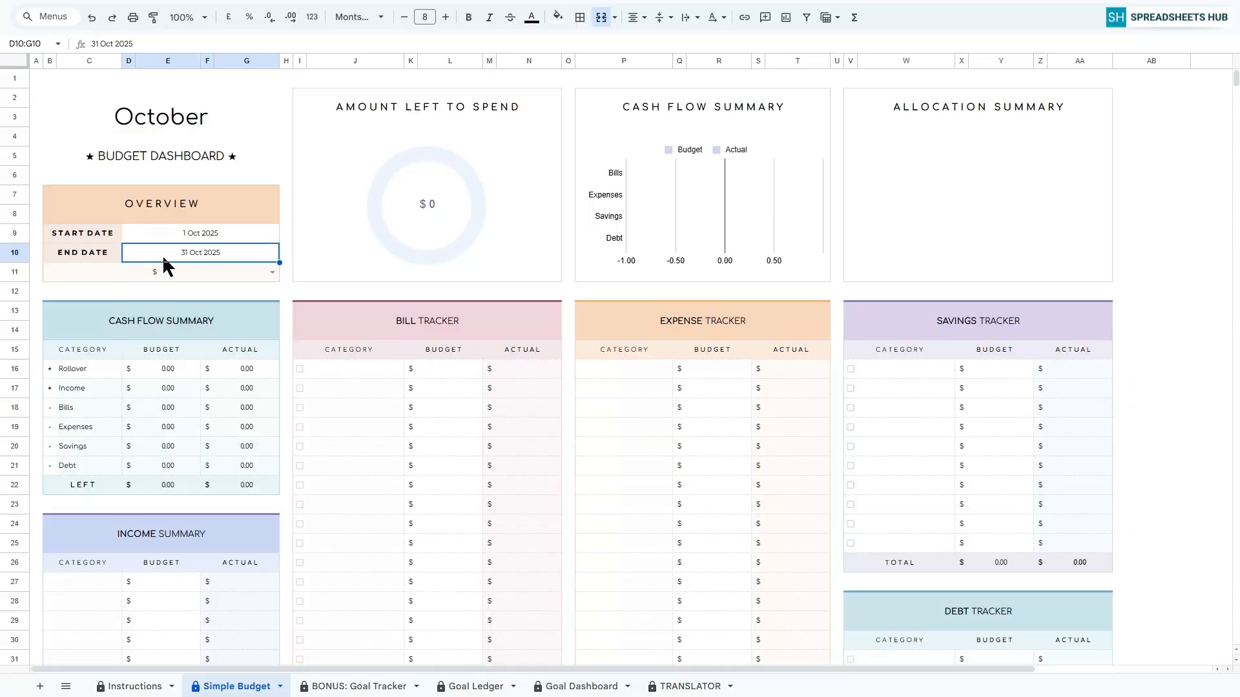
click(271, 272)
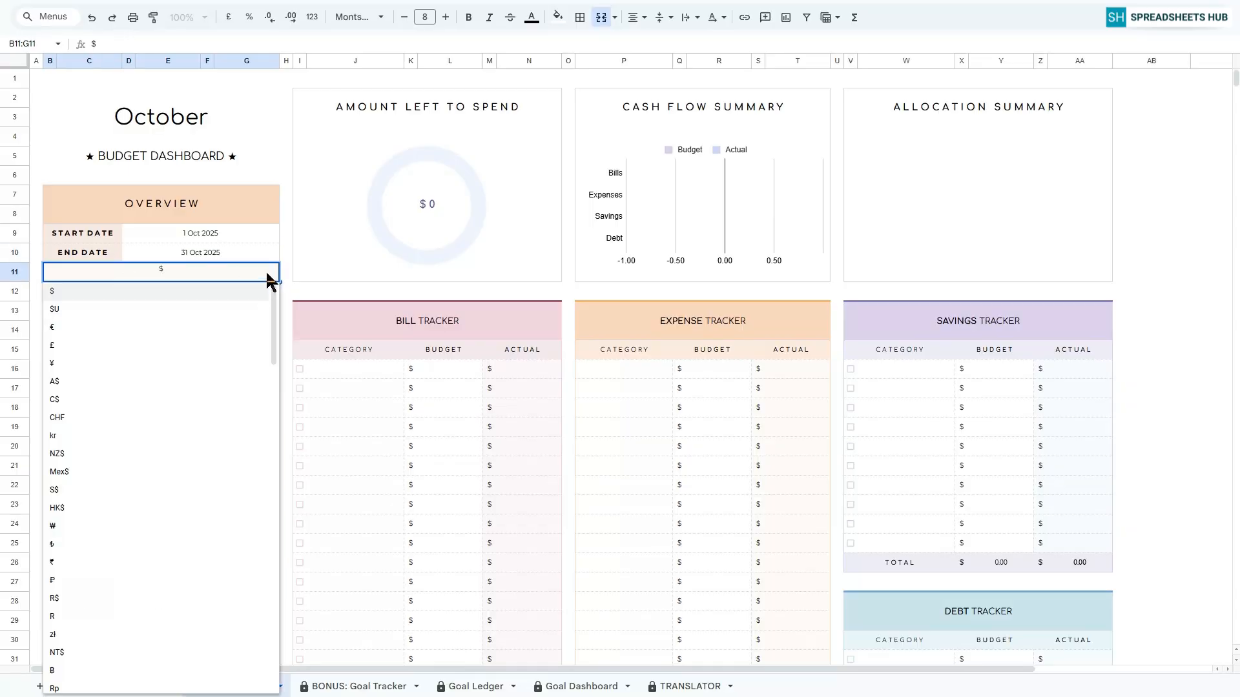
click(58, 294)
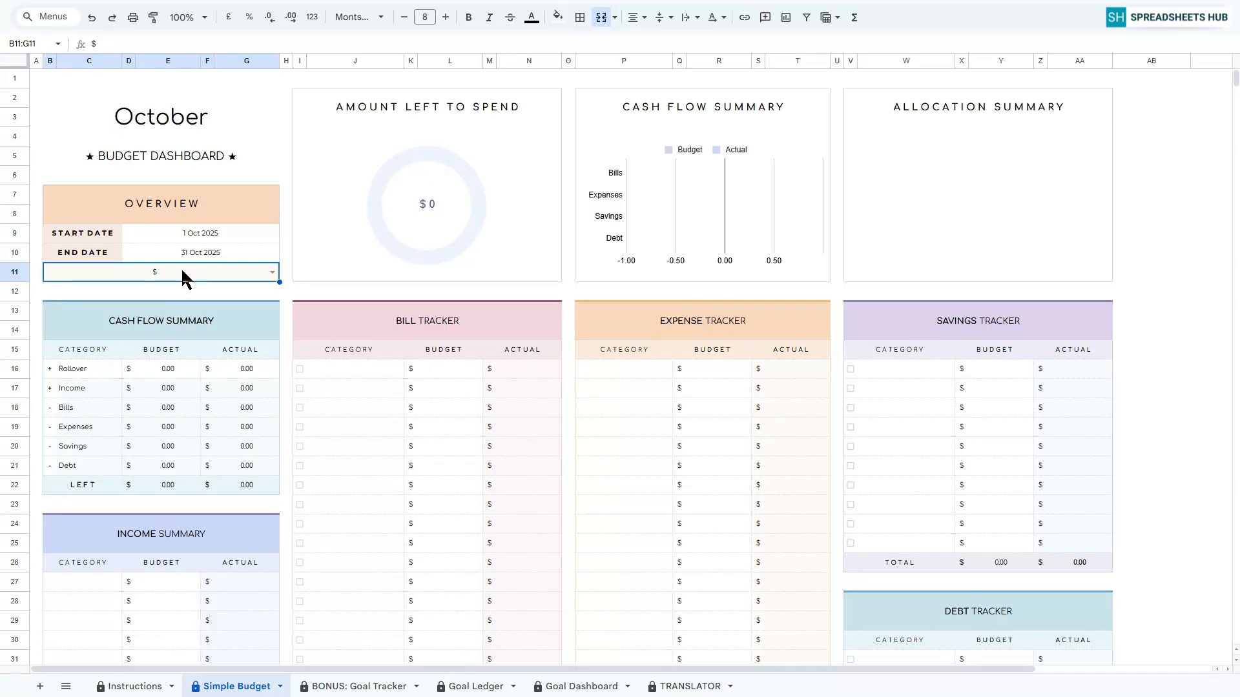
Look over the Income Summary and the Bill, Expense, Savings and Debt Tracker tables on the budget sheet.
scroll(237, 333, down, 3)
click(192, 445)
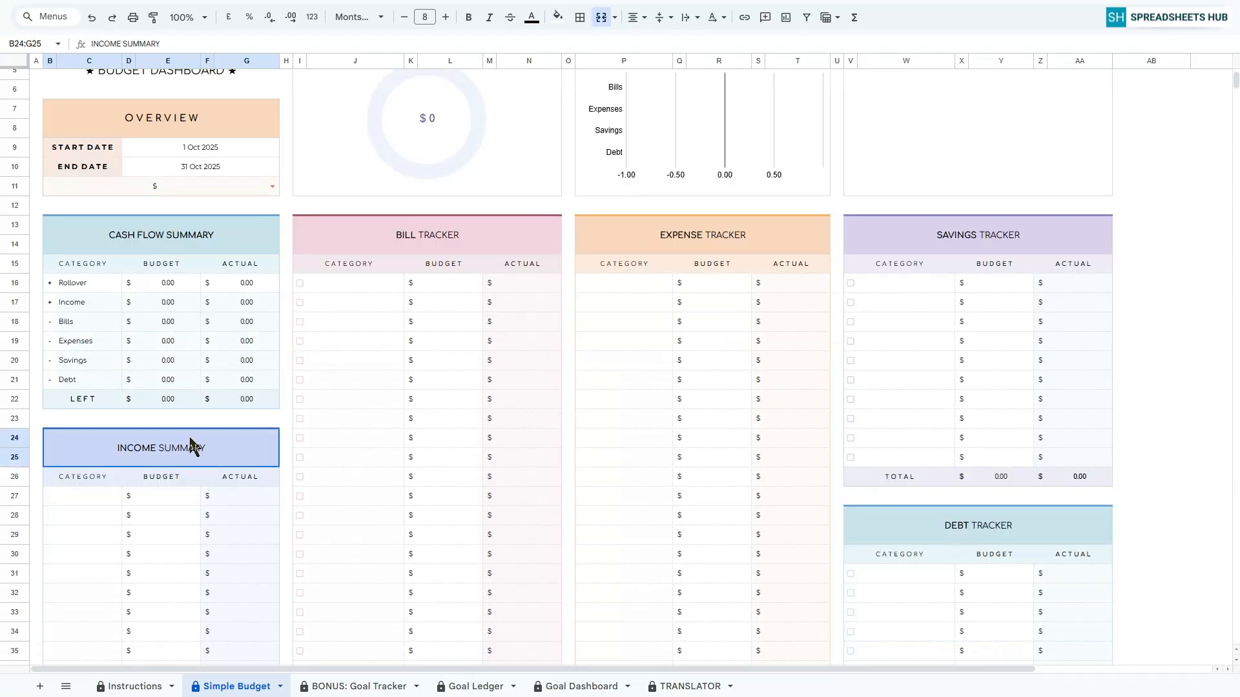
click(470, 232)
click(716, 236)
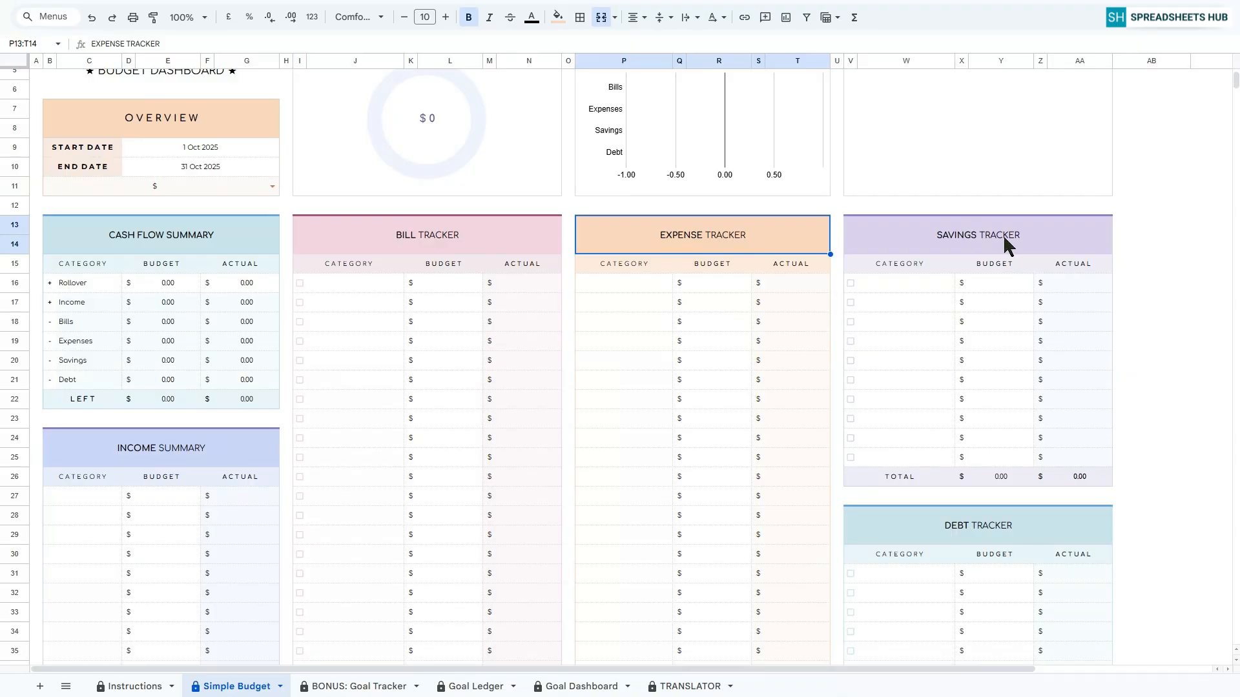
click(1003, 234)
click(967, 533)
scroll(1121, 513, down, 5)
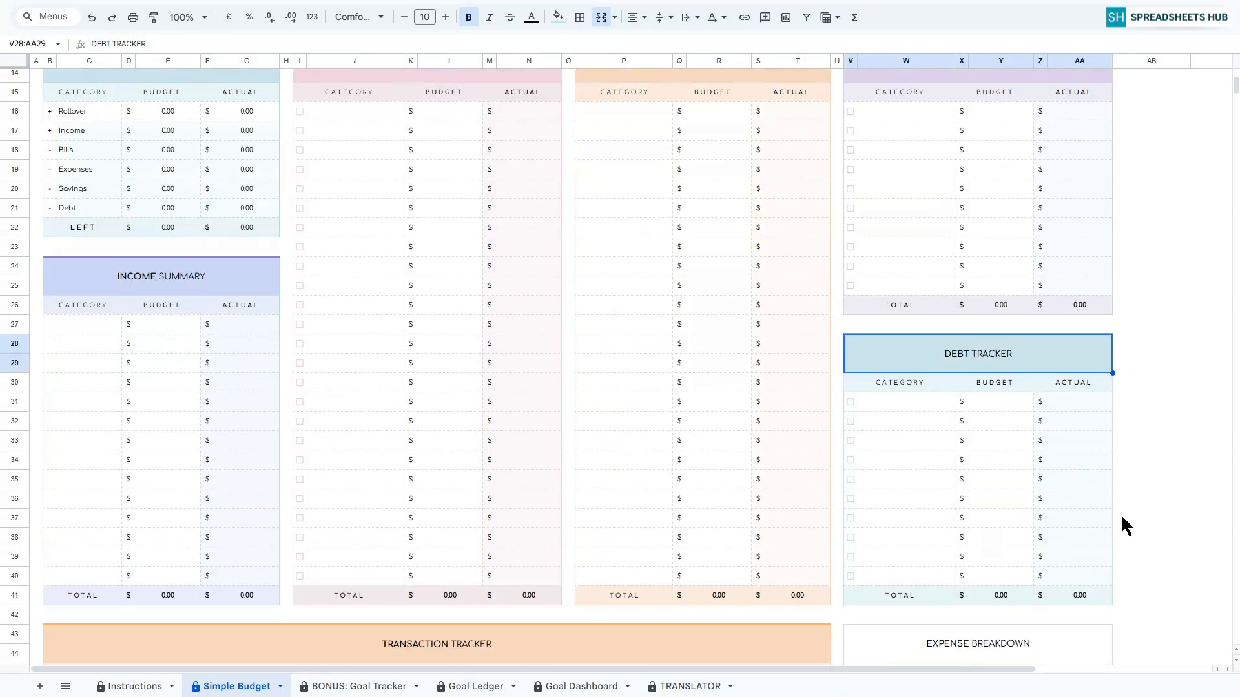
scroll(1044, 505, up, 5)
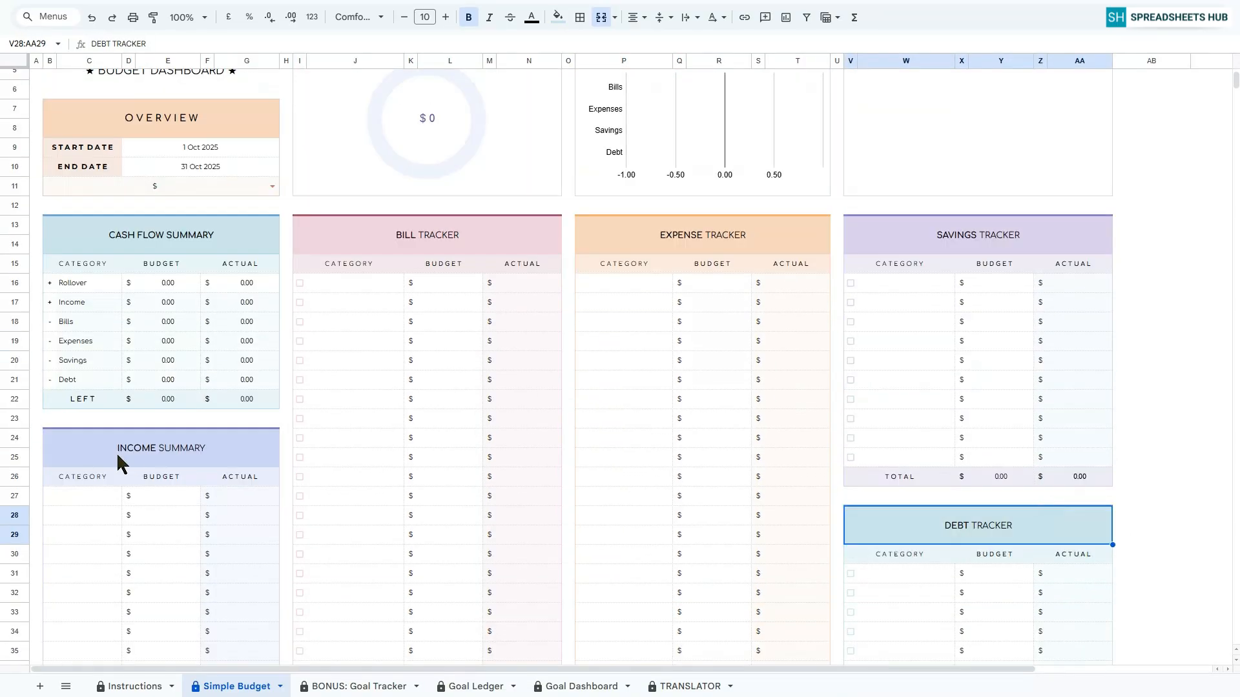
Enter Salary, Bonuses, Freelance and Dividends as the categories in the Income Summary table.
click(103, 502)
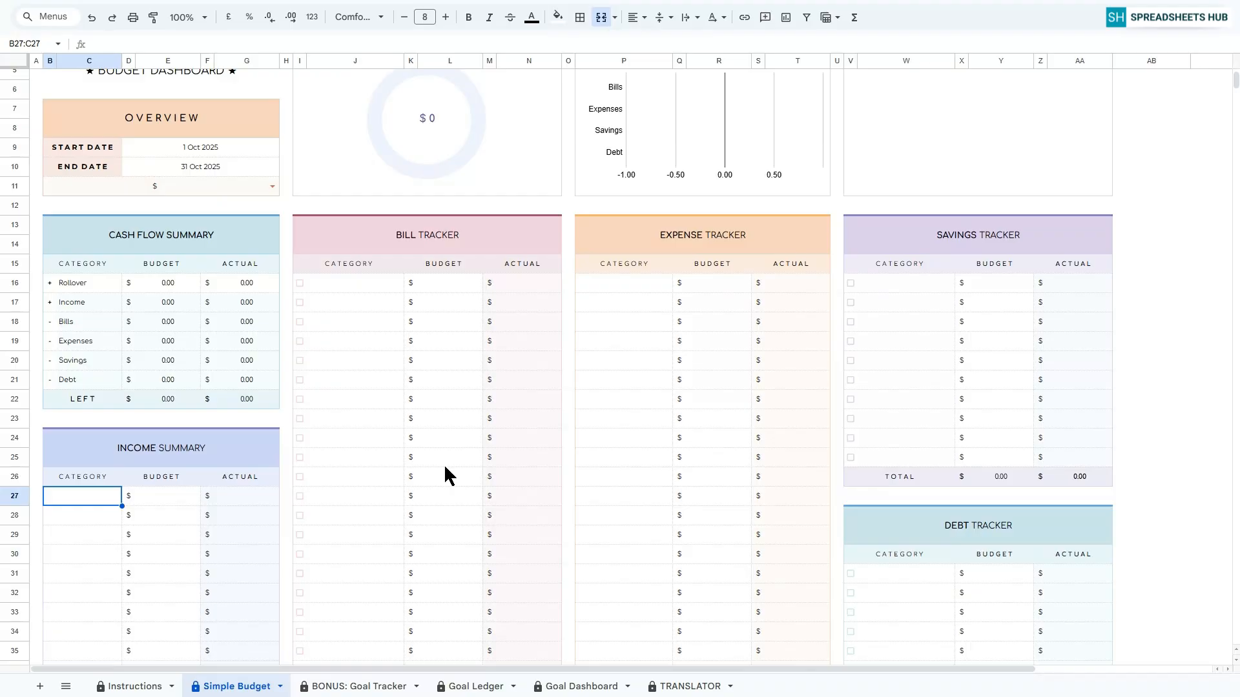
scroll(436, 472, down, 3)
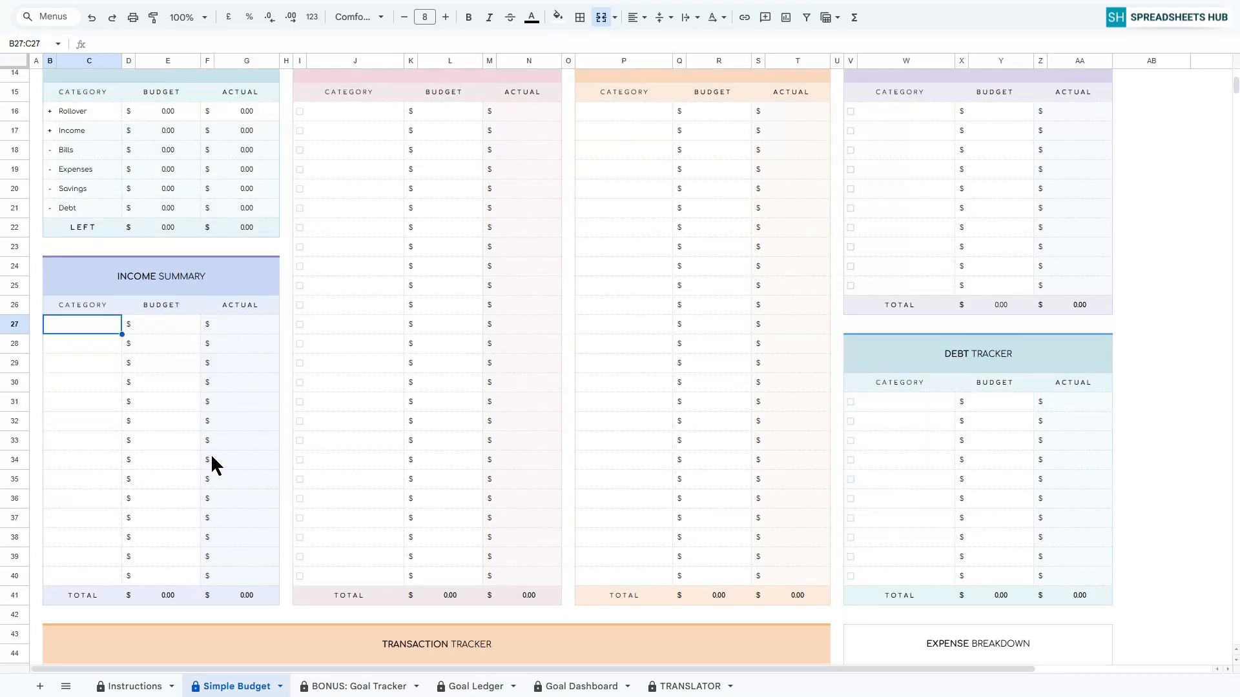
text(Salary)
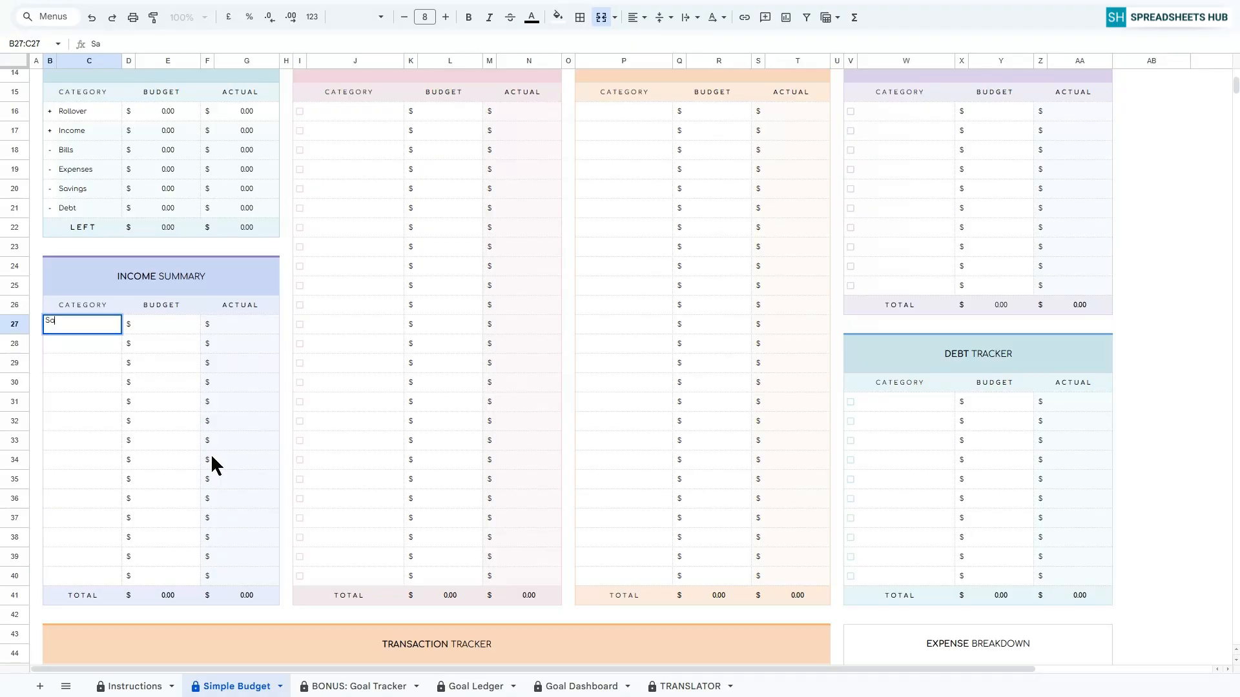
key(Return)
text(Bonuses)
key(Return)
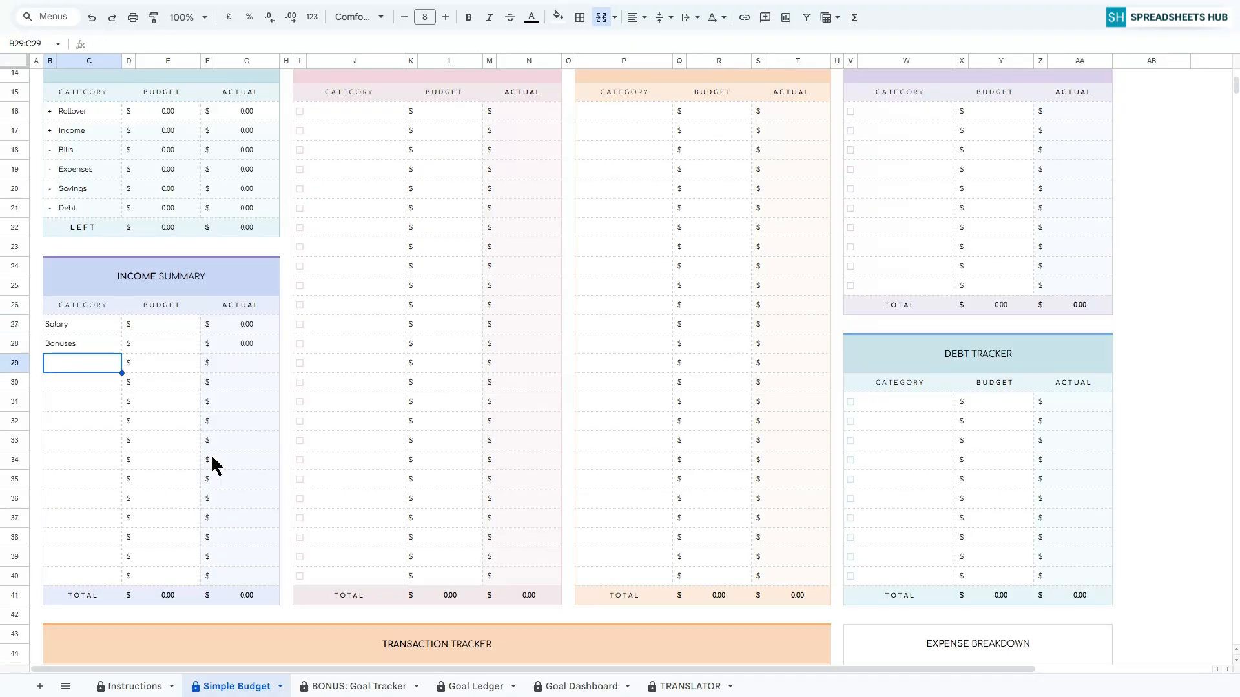
text(Freelance)
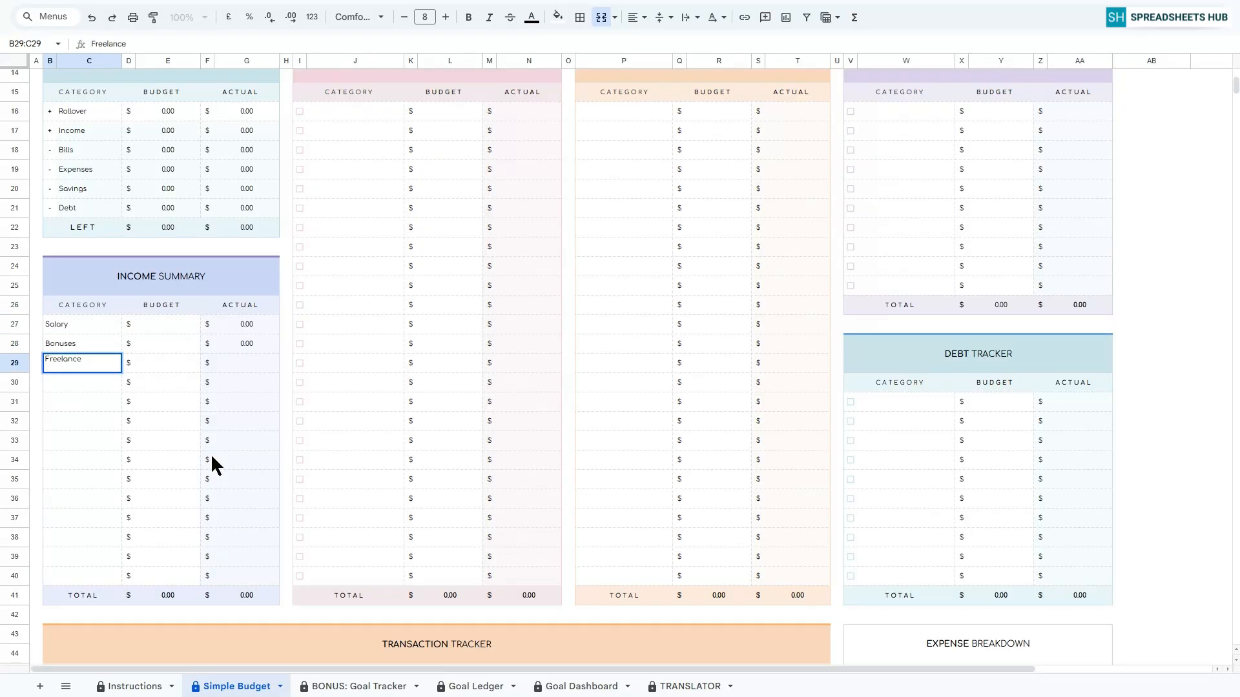
key(Return)
text(Divi)
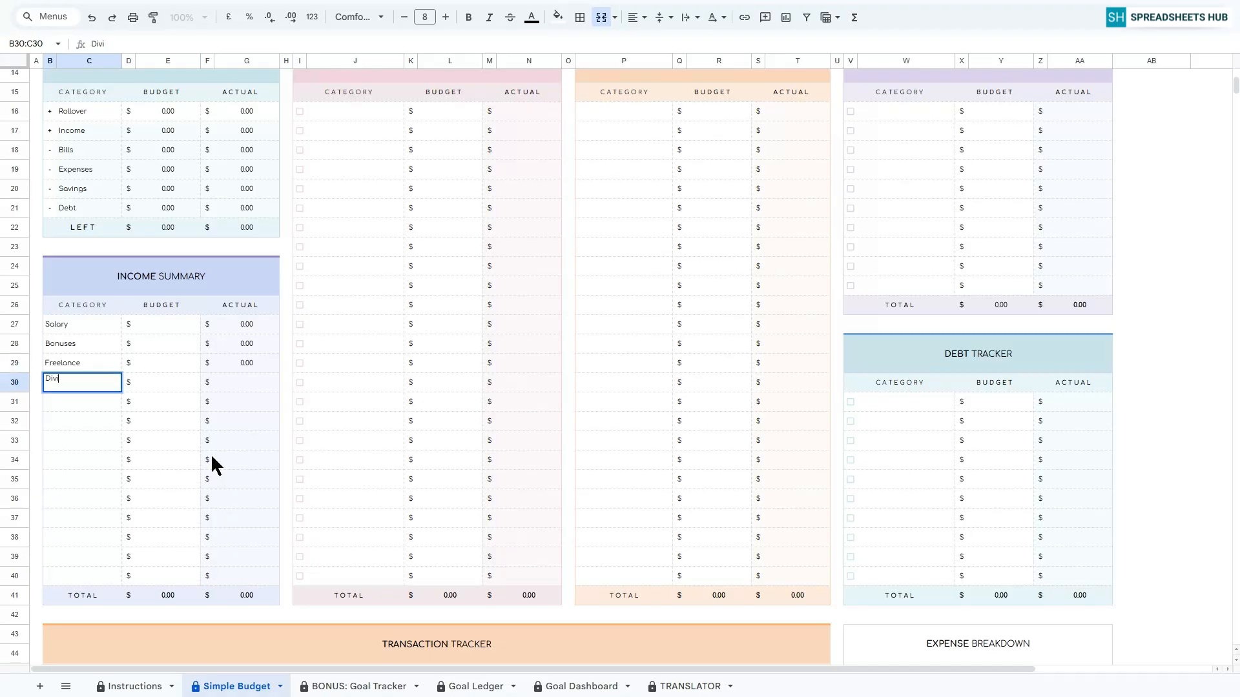
text(dends)
key(Return)
Enter the income budgets as 2500 for Salary, 500 for Bonuses, 1000 for Freelance and 500 for Dividends, and check Salary's Actual cell.
click(167, 324)
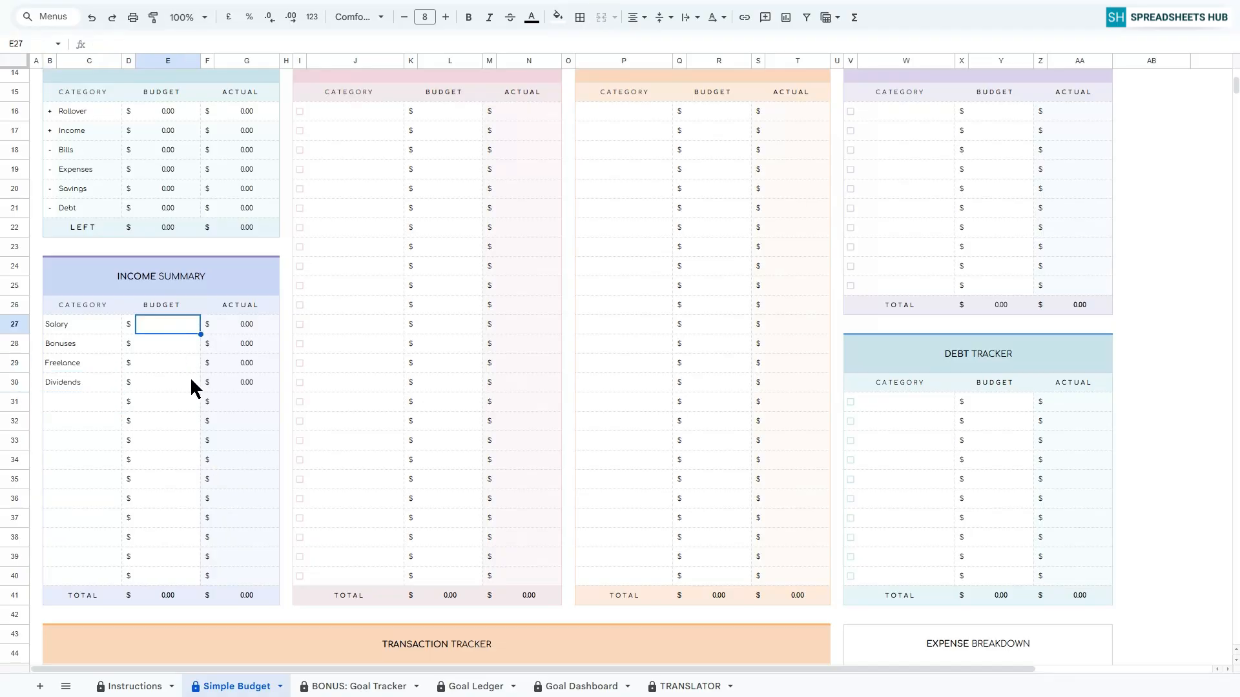
text(2500)
key(Return)
text(500)
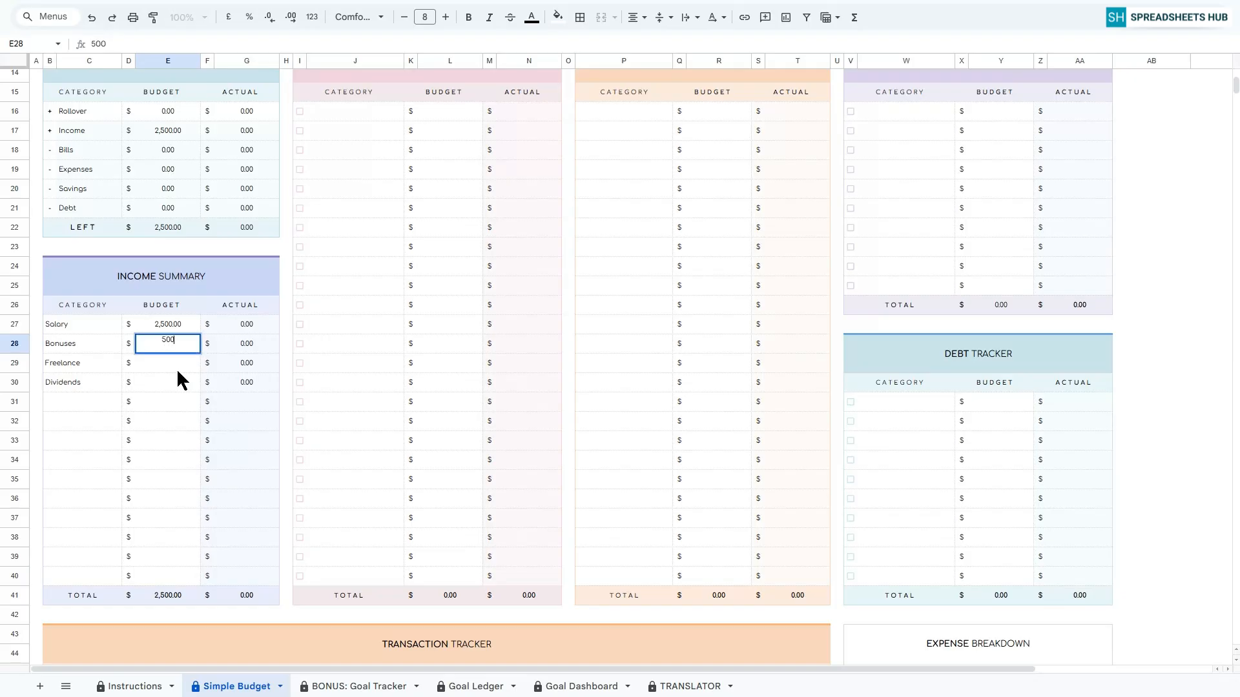
key(Return)
text(1000)
key(Return)
text(500)
key(Return)
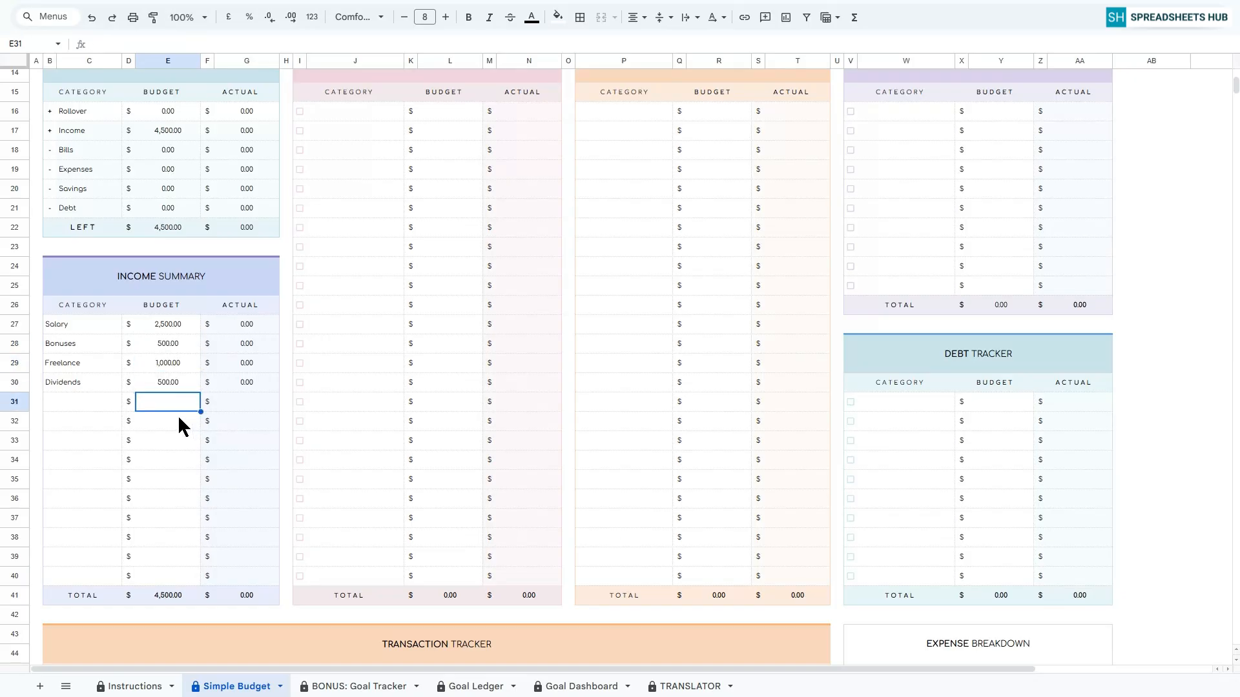
click(207, 326)
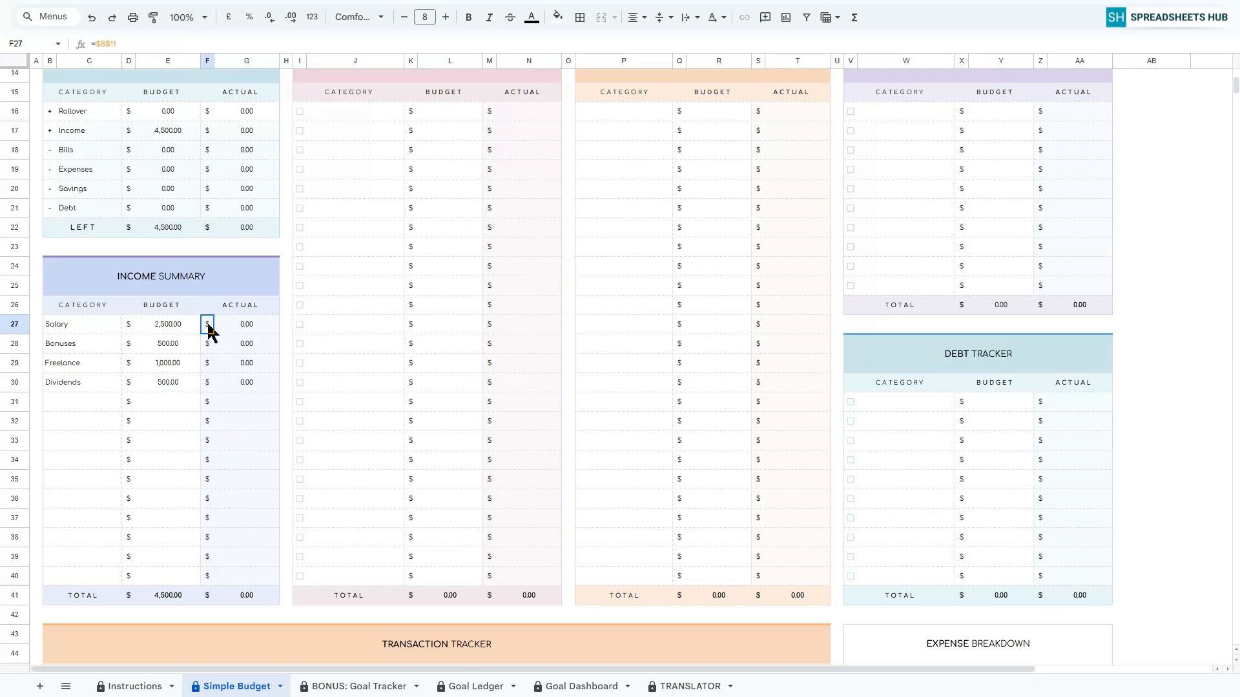
click(245, 329)
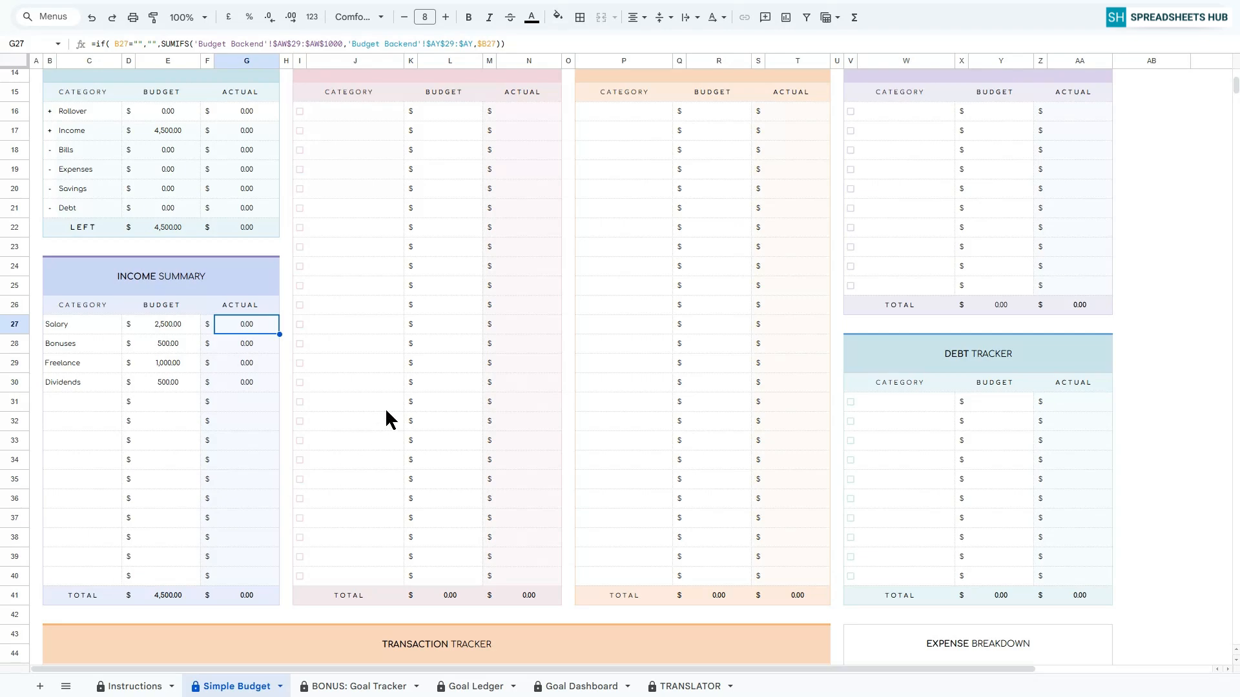
Enter Internet, Water, Gym, Rent, Gas and Insurance as the categories in the Bill Tracker table.
scroll(385, 411, up, 3)
click(355, 284)
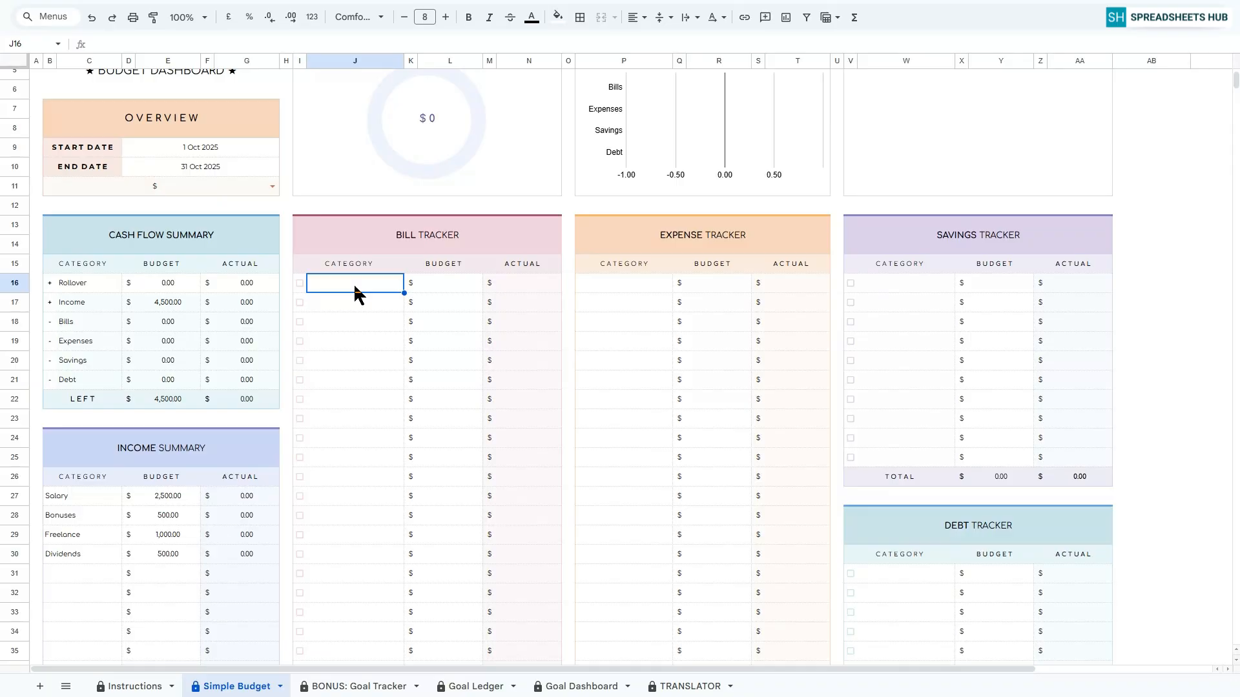
text(Internet)
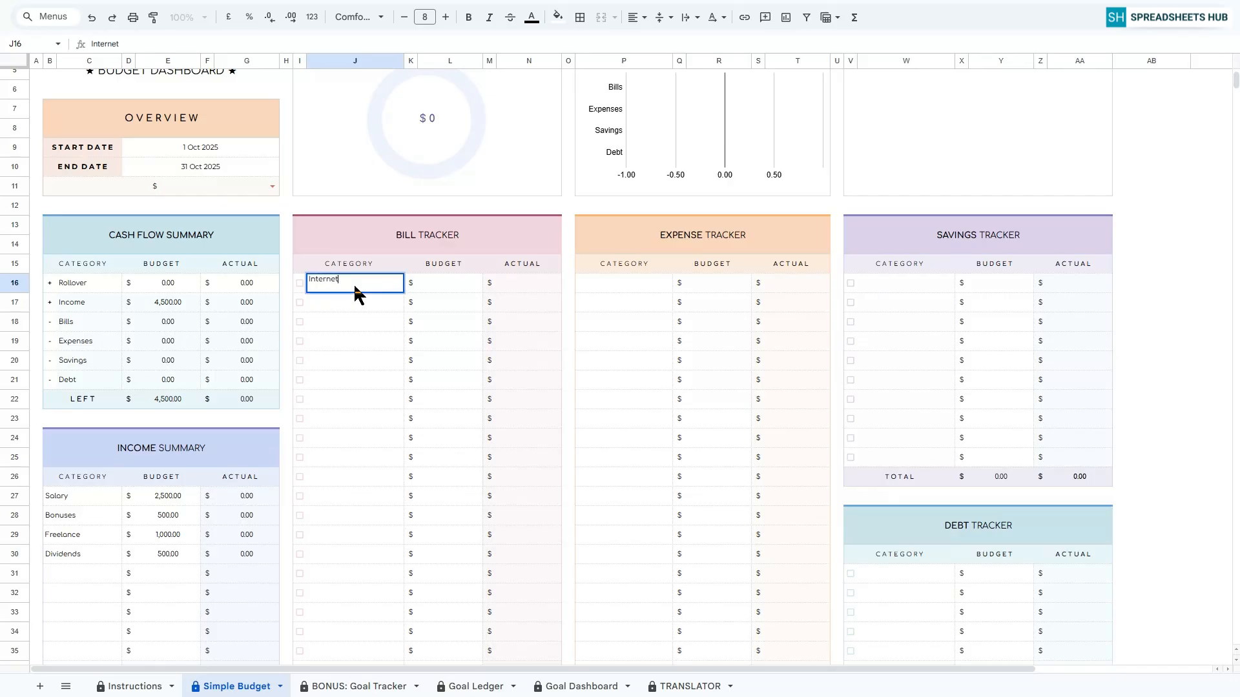
key(Return)
text(Water)
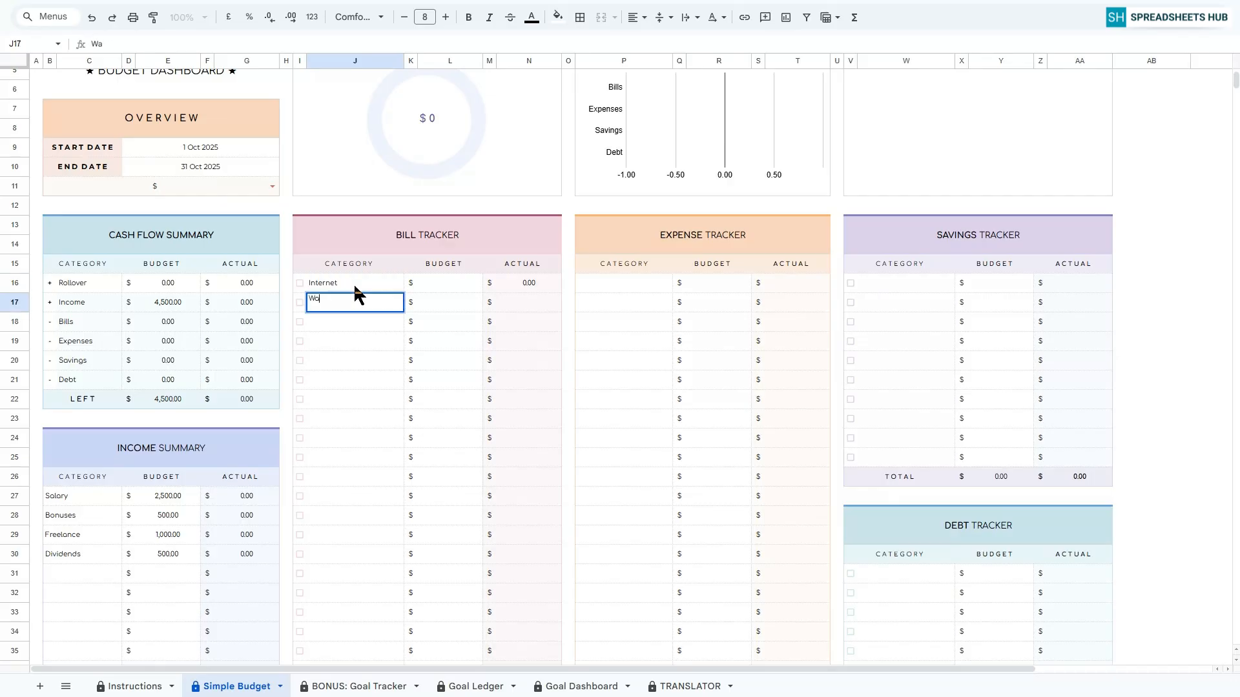
key(Return)
text(Gym)
key(Return)
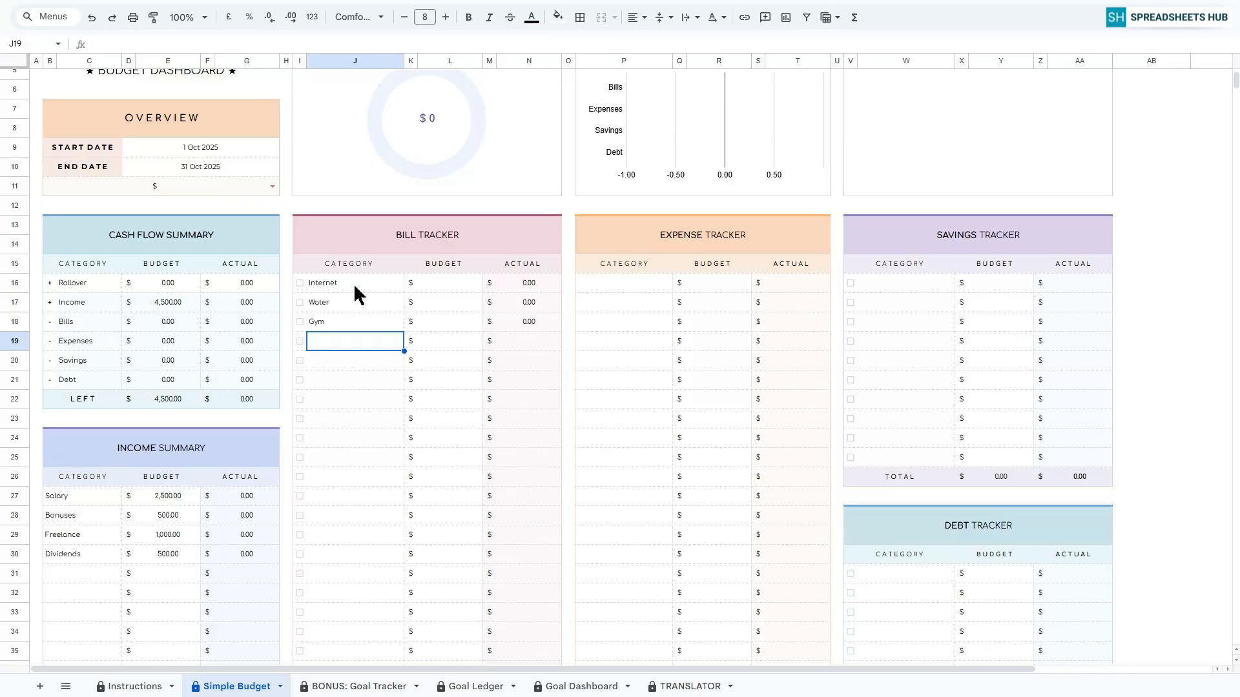
text(Rent)
key(Return)
text(Gas)
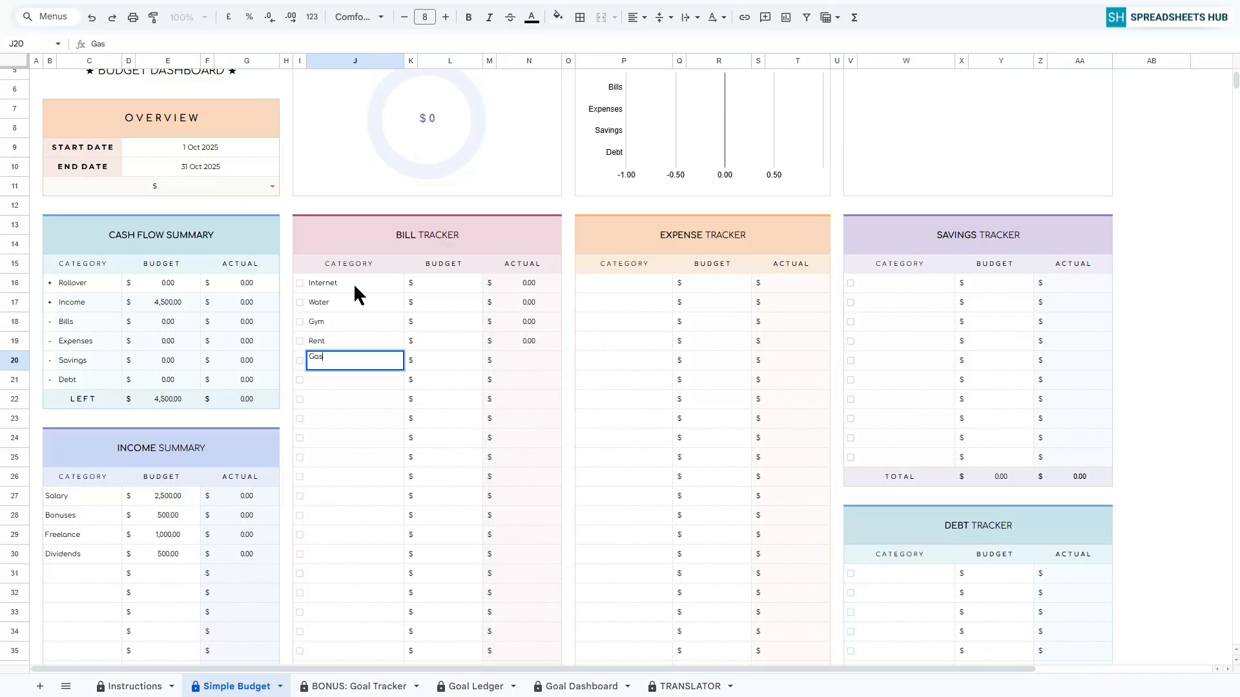
key(Return)
text(Insurance)
key(Return)
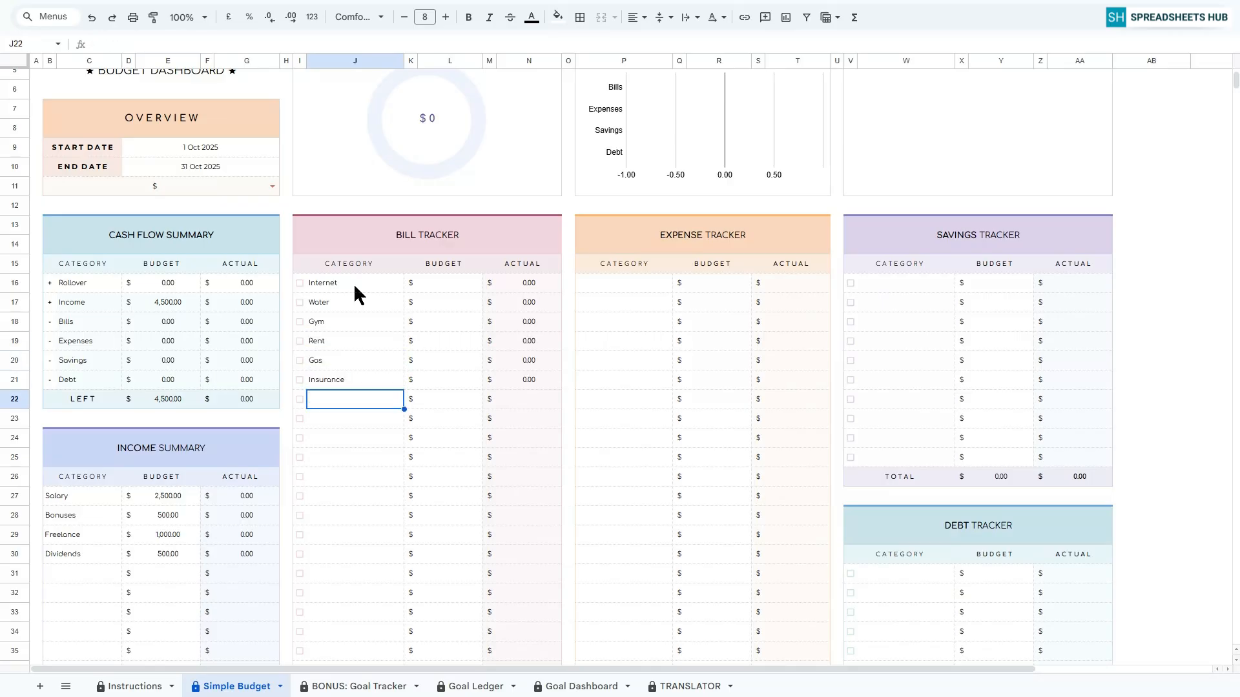
Enter the bill budgets as 100 for Internet, 100 for Water, 70 for Gym, 1200 for Rent, 100 for Gas and 150 for Insurance.
click(449, 286)
text(100)
key(Return)
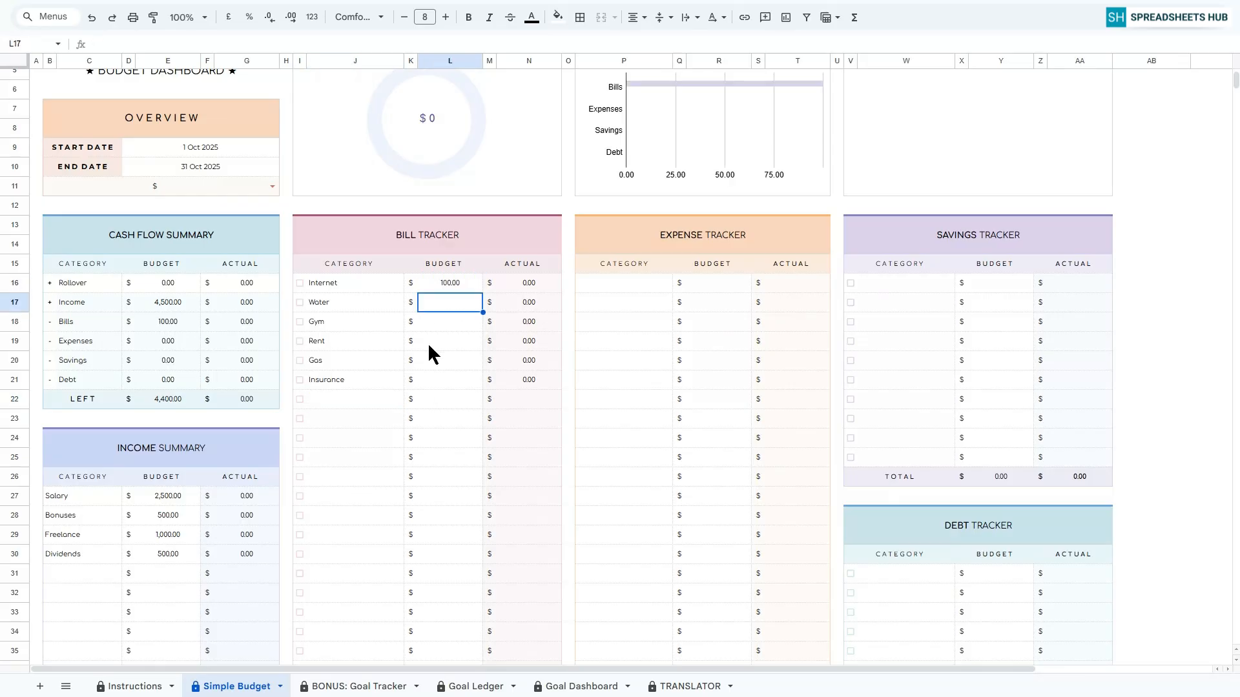
text(100)
key(Return)
text(70)
key(Return)
text(1200)
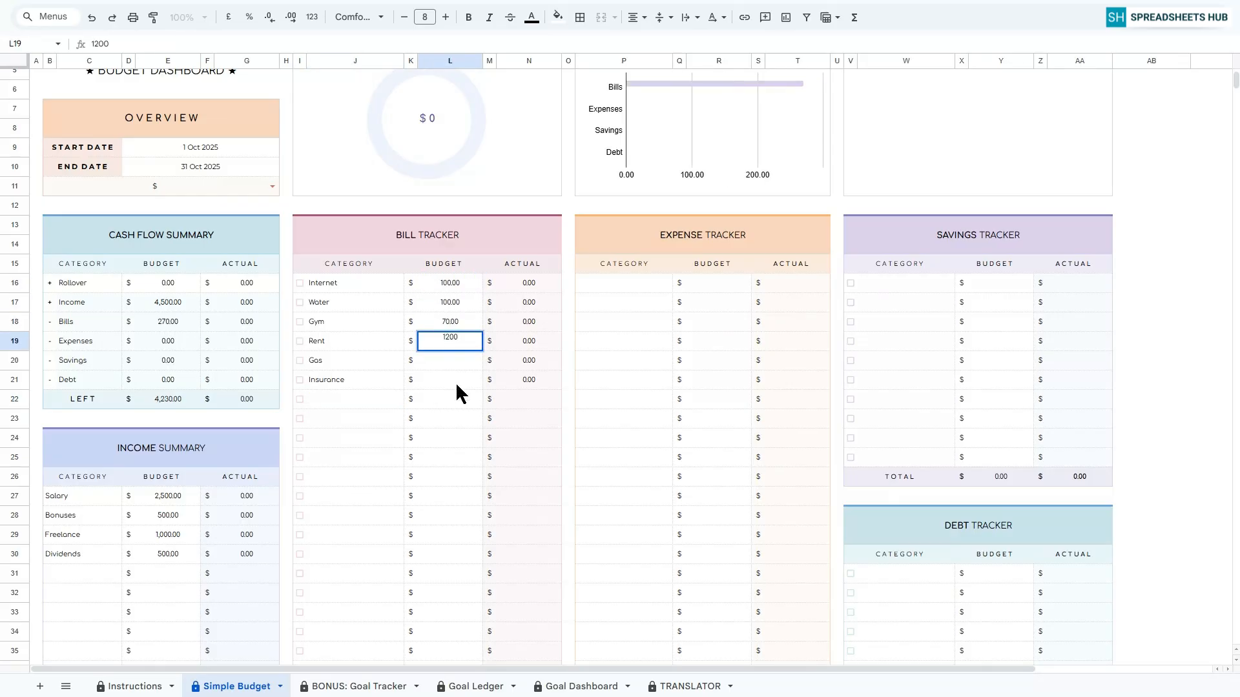
key(Return)
text(100)
key(Return)
text(150)
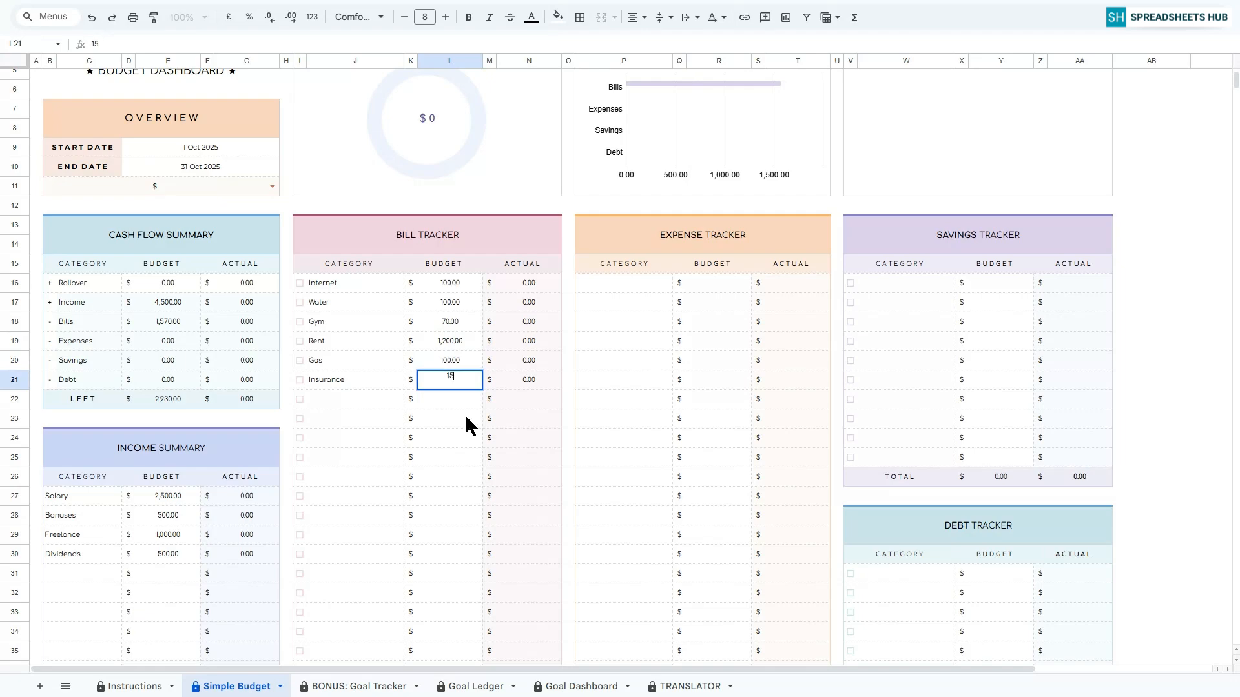
key(Return)
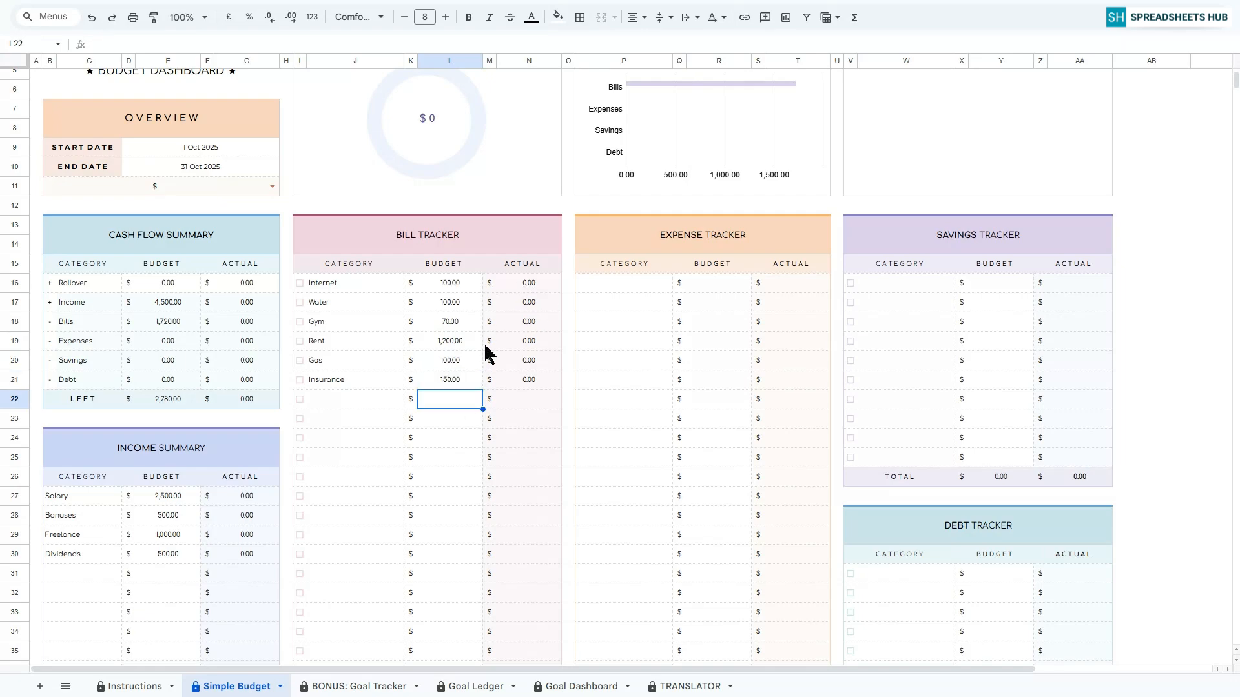
Enter Food, Dining Out, Health and Gifts as the categories in the Expense Tracker table.
scroll(479, 349, down, 5)
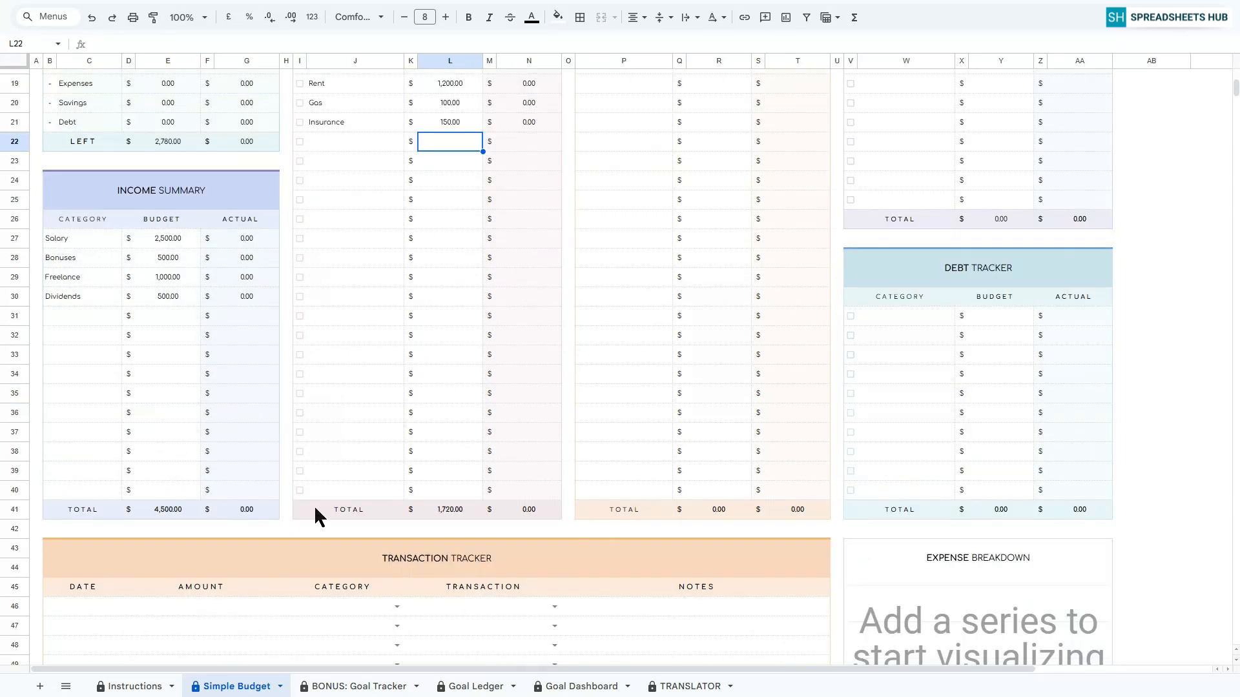
scroll(337, 456, up, 2)
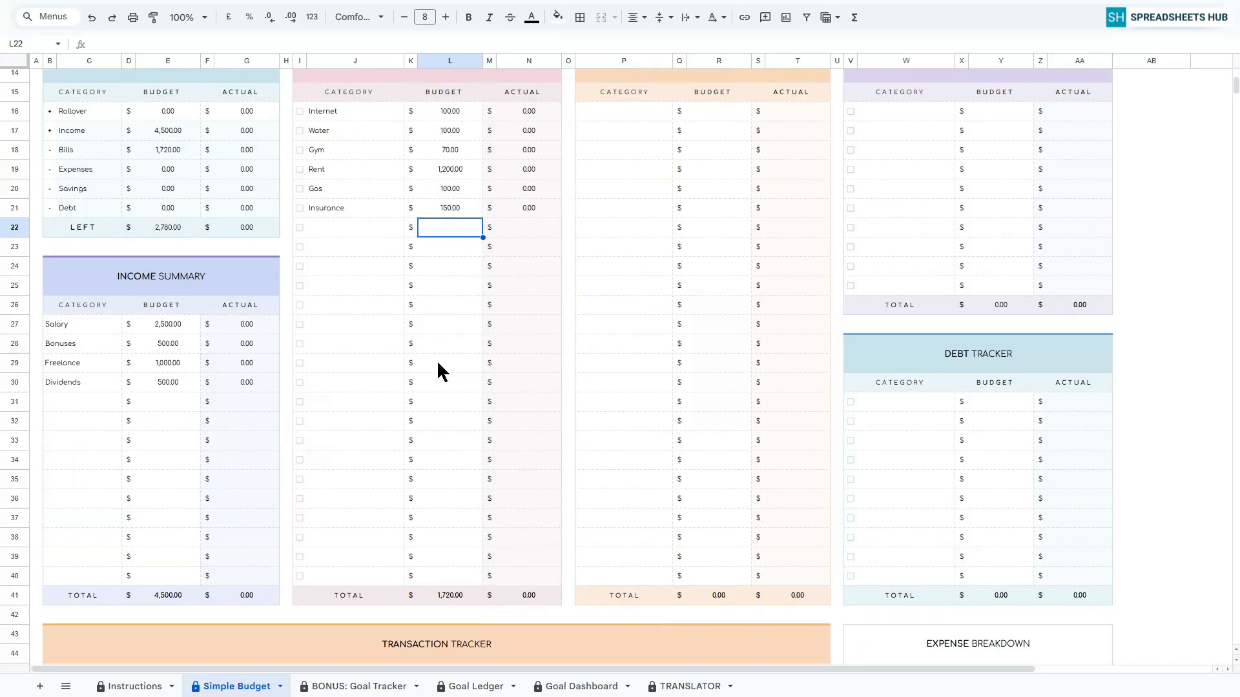
scroll(437, 368, up, 1)
scroll(437, 365, up, 1)
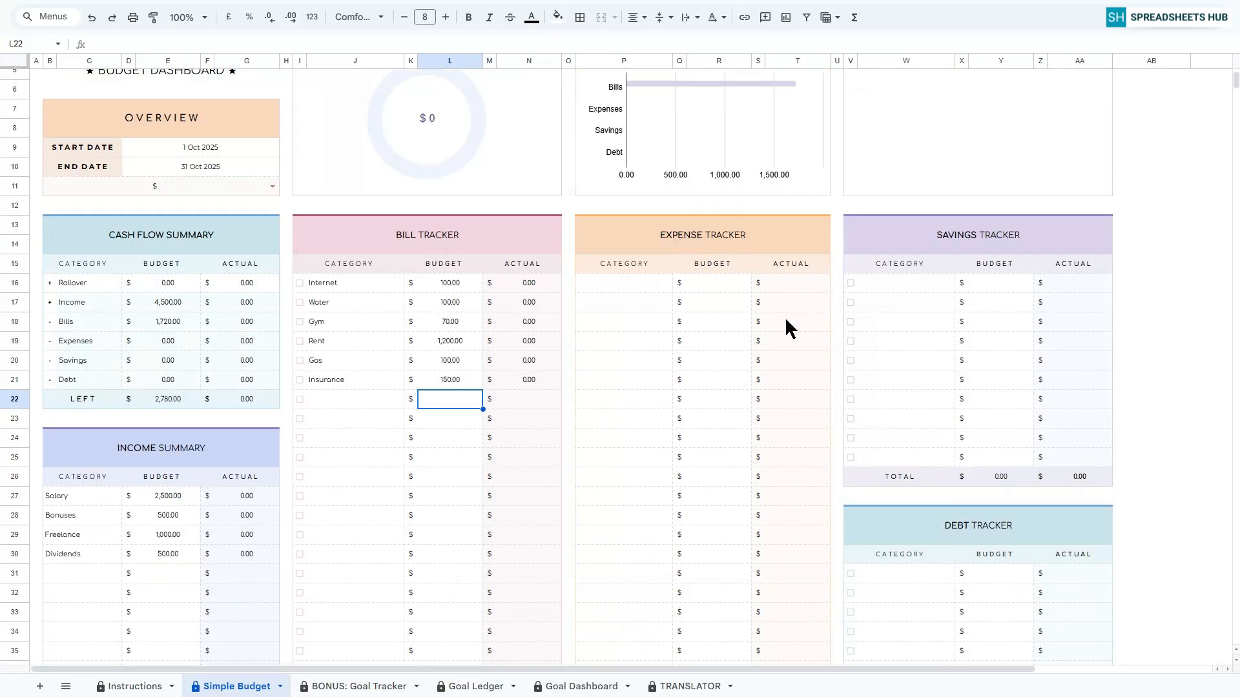
click(662, 286)
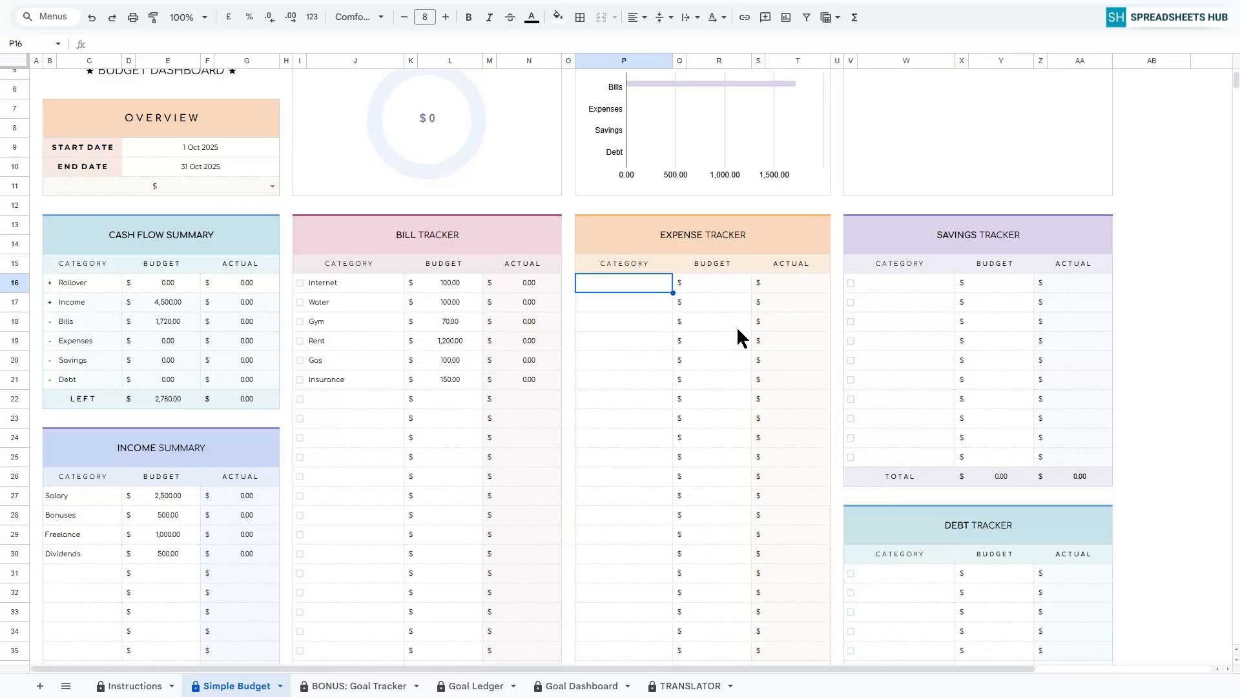
text(Food)
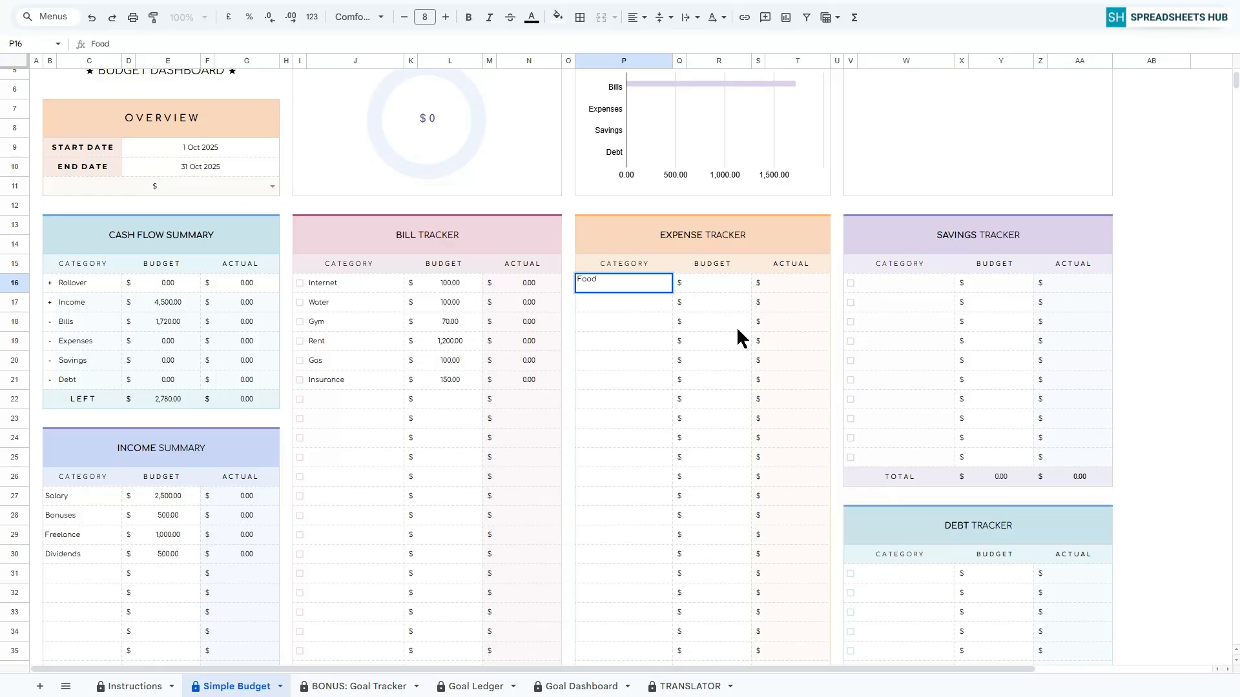
key(Return)
text(Dining Out)
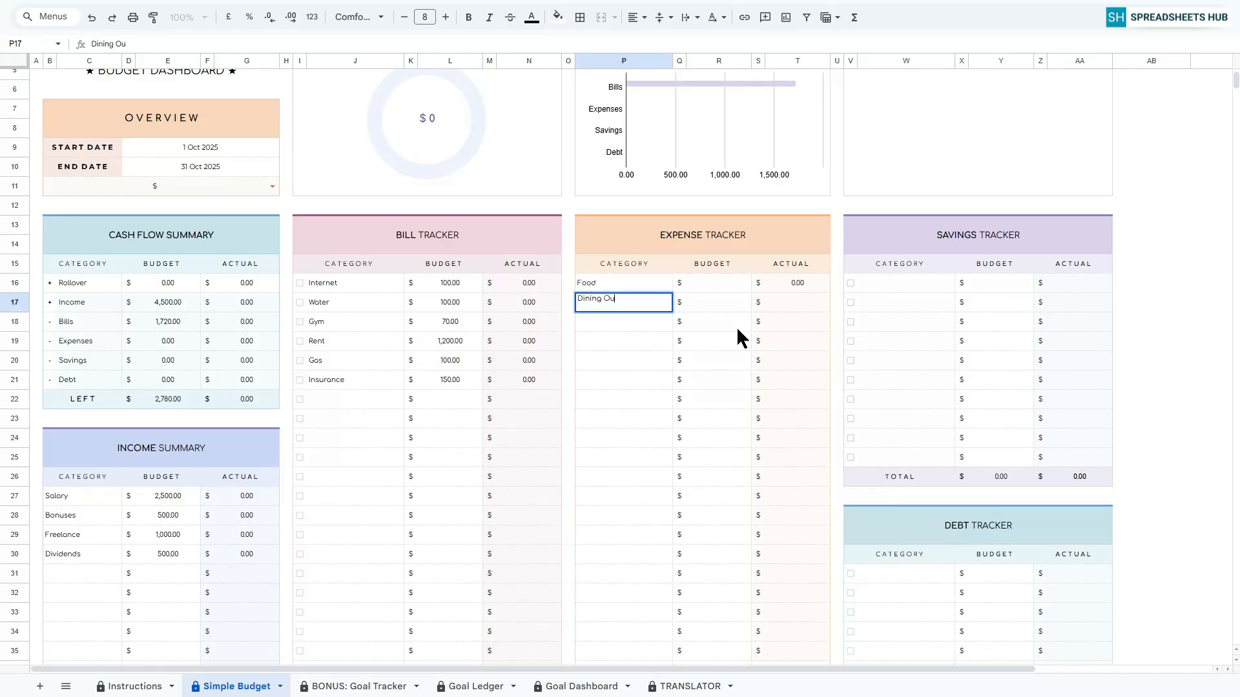
key(Return)
text(Health)
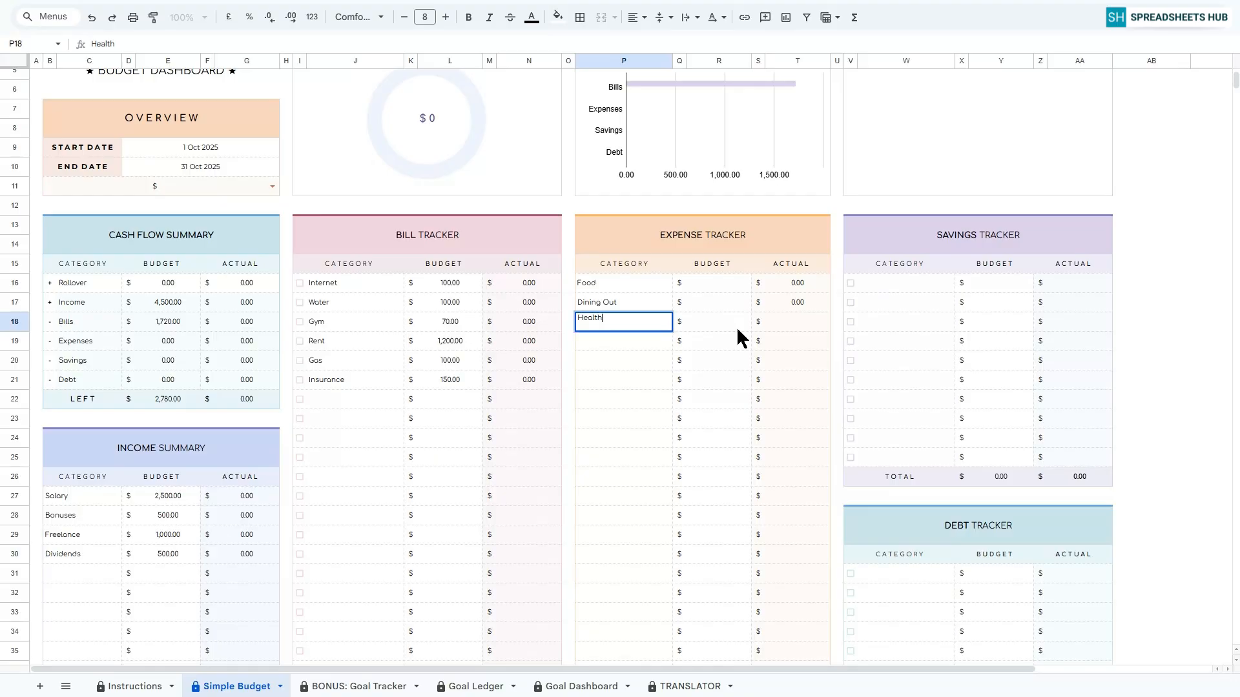
key(Return)
text(Gifts)
key(Return)
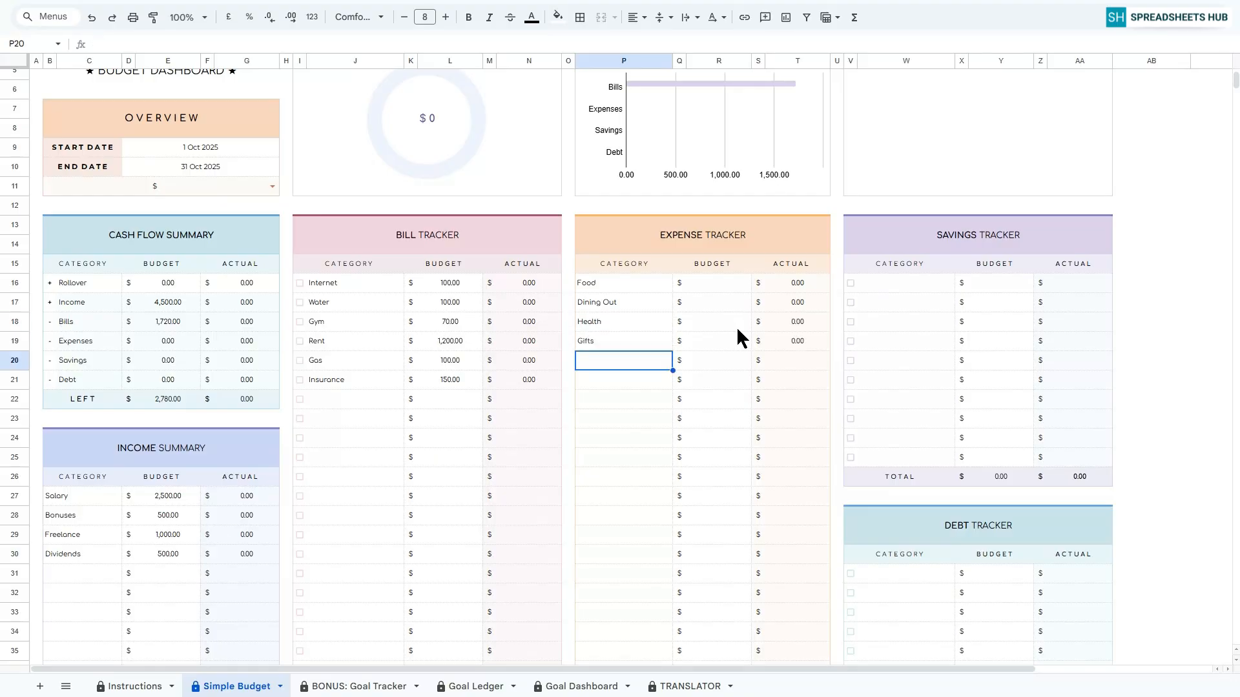
Enter the expense budgets as 500 for Food, 300 for Dining Out, 200 for Health and 200 for Gifts.
click(736, 289)
text(500)
key(Return)
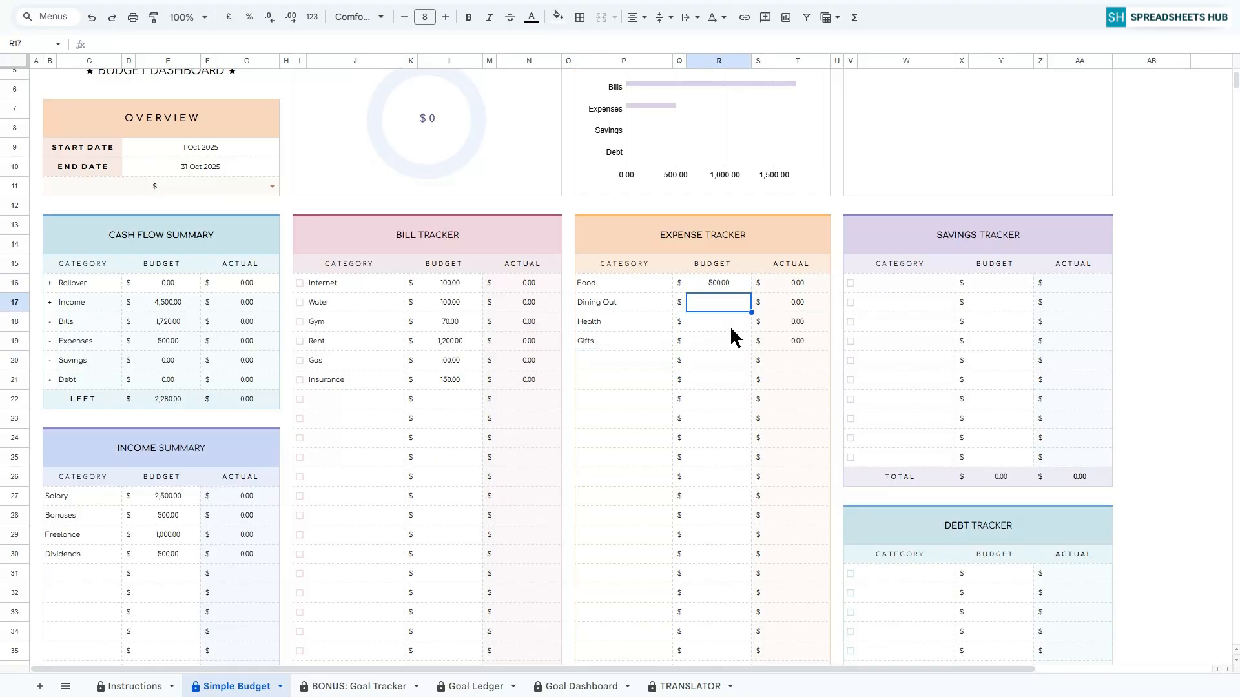
text(300)
key(Return)
text(200)
key(Return)
text(200)
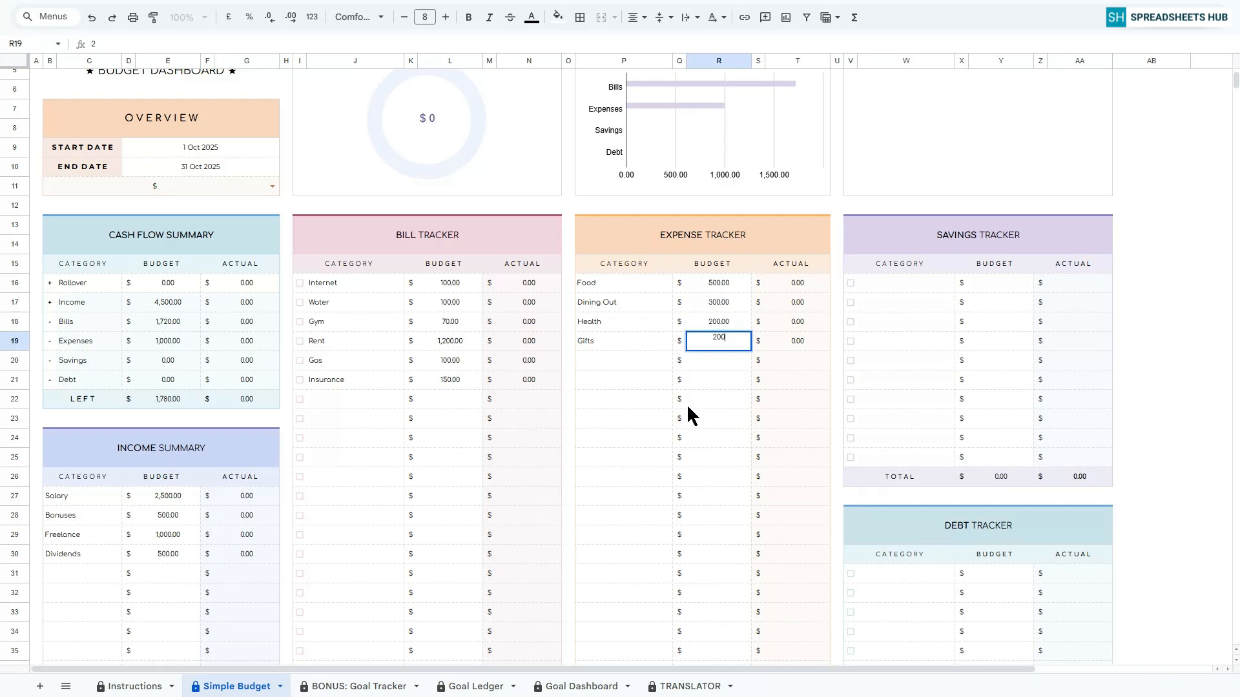
key(Return)
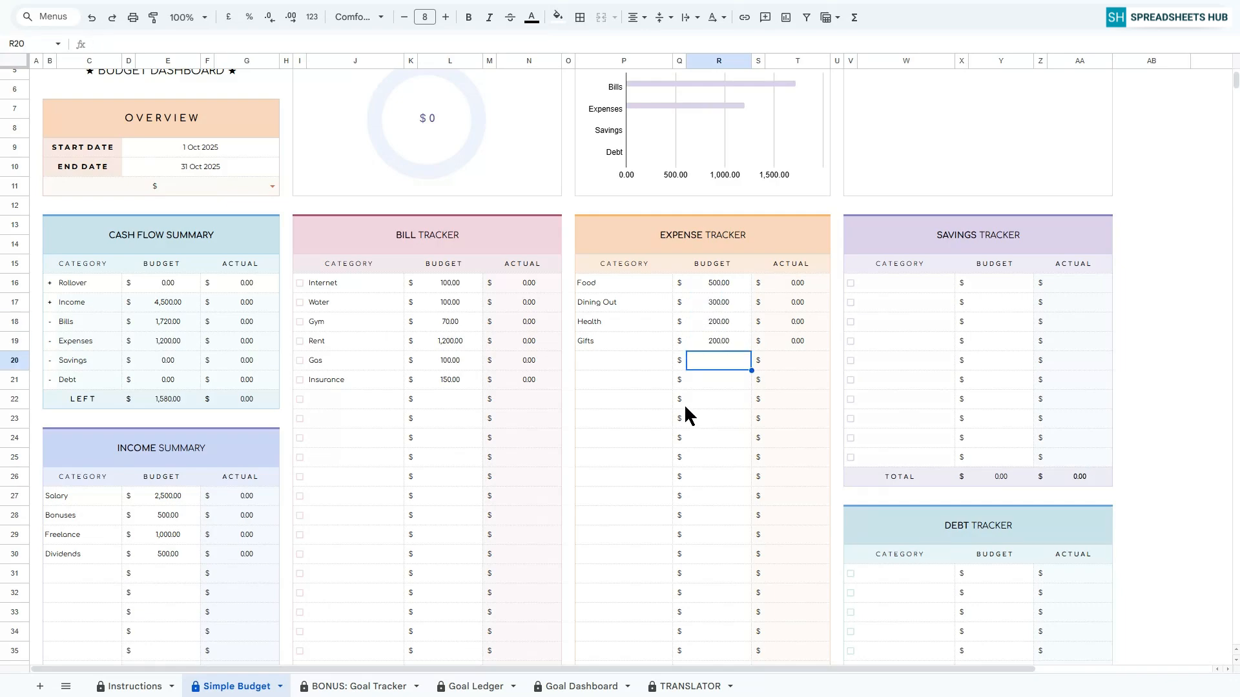
Enter Emergency Fund, Vacation Savings, Education Fund and Travel as the categories in the Savings Tracker table.
click(917, 284)
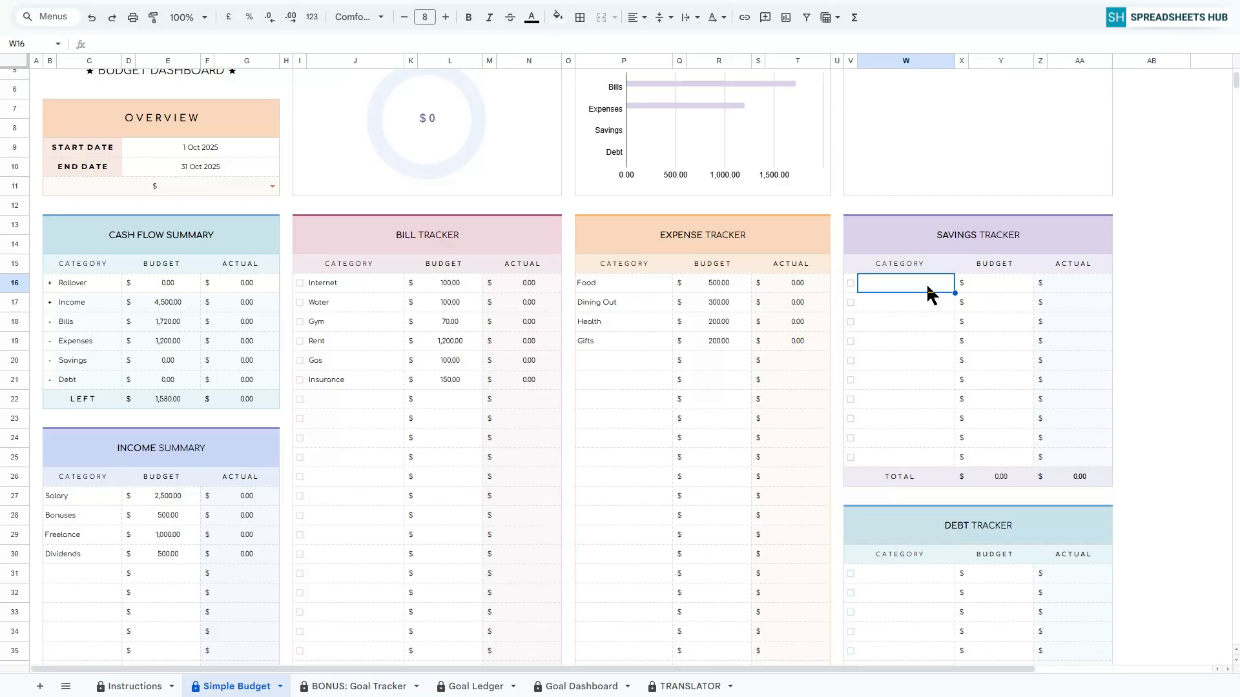
text(Emerg)
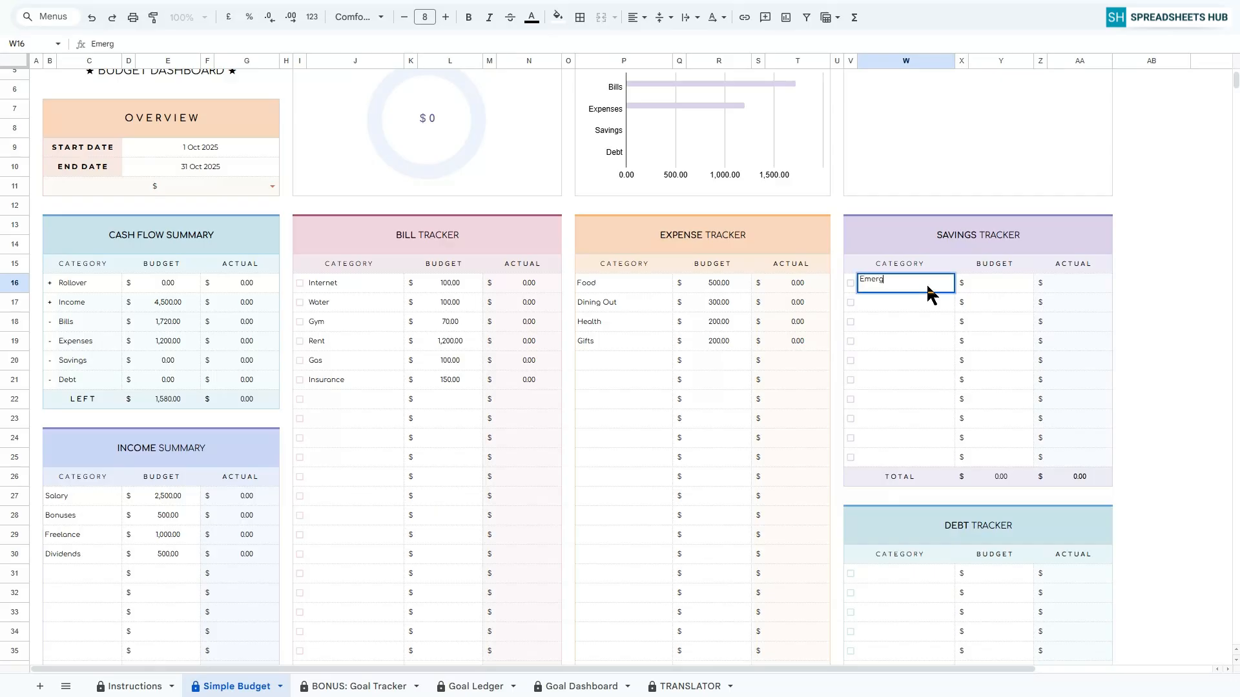
text(ency Fund)
key(Return)
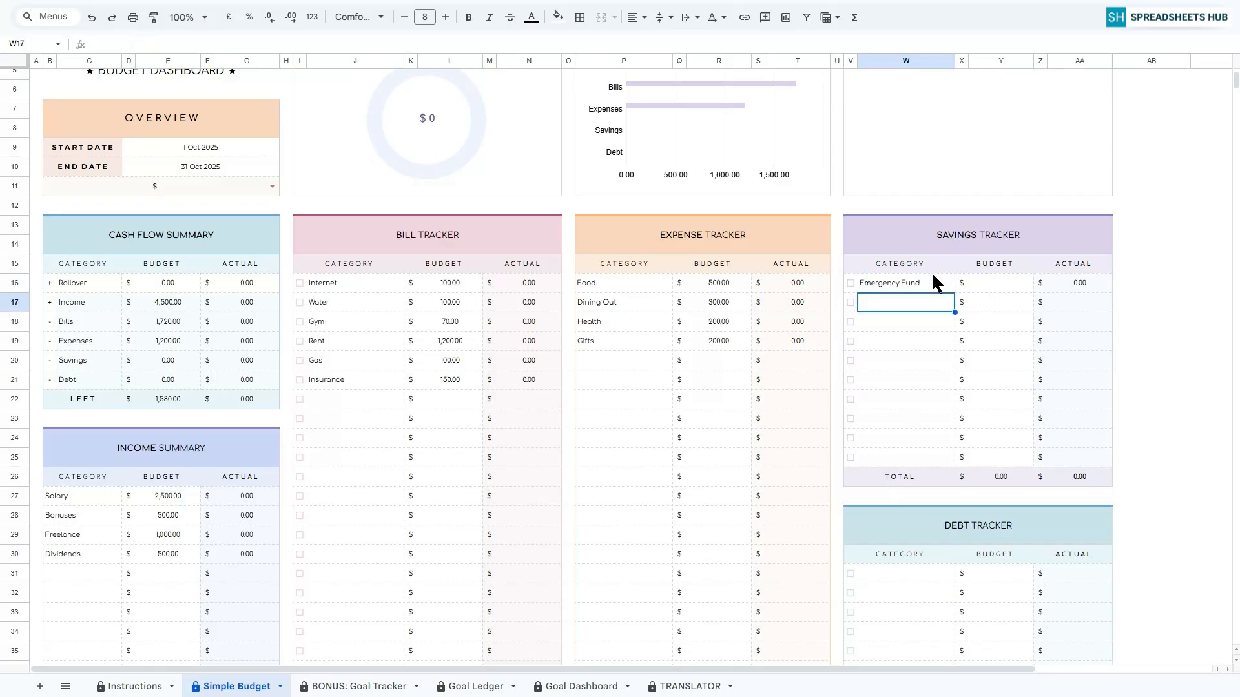
click(933, 275)
click(915, 301)
text(Vacation)
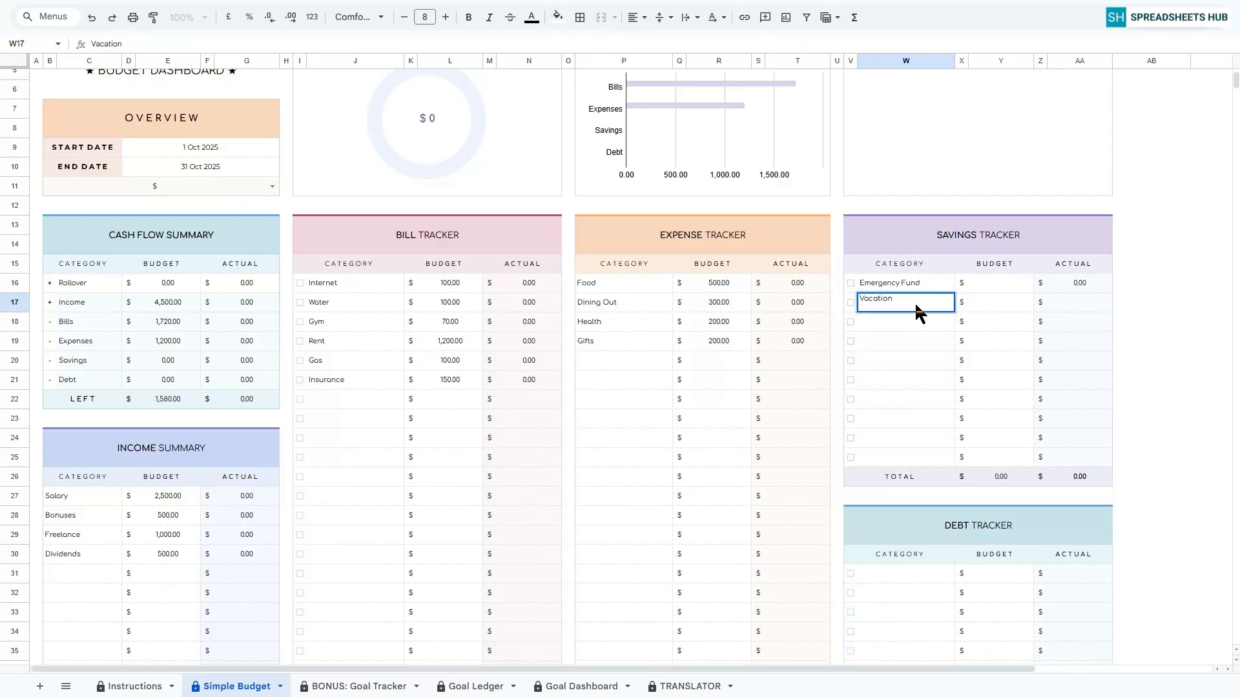
text( Savings)
key(Return)
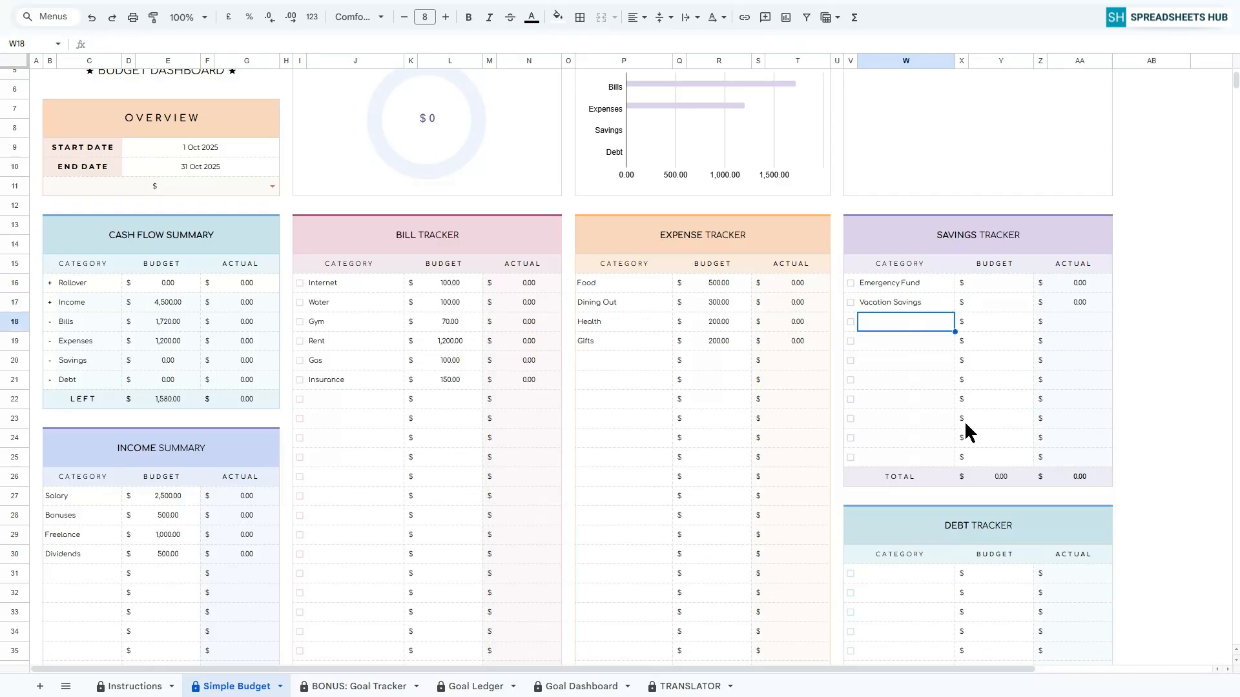
text(Education Fu)
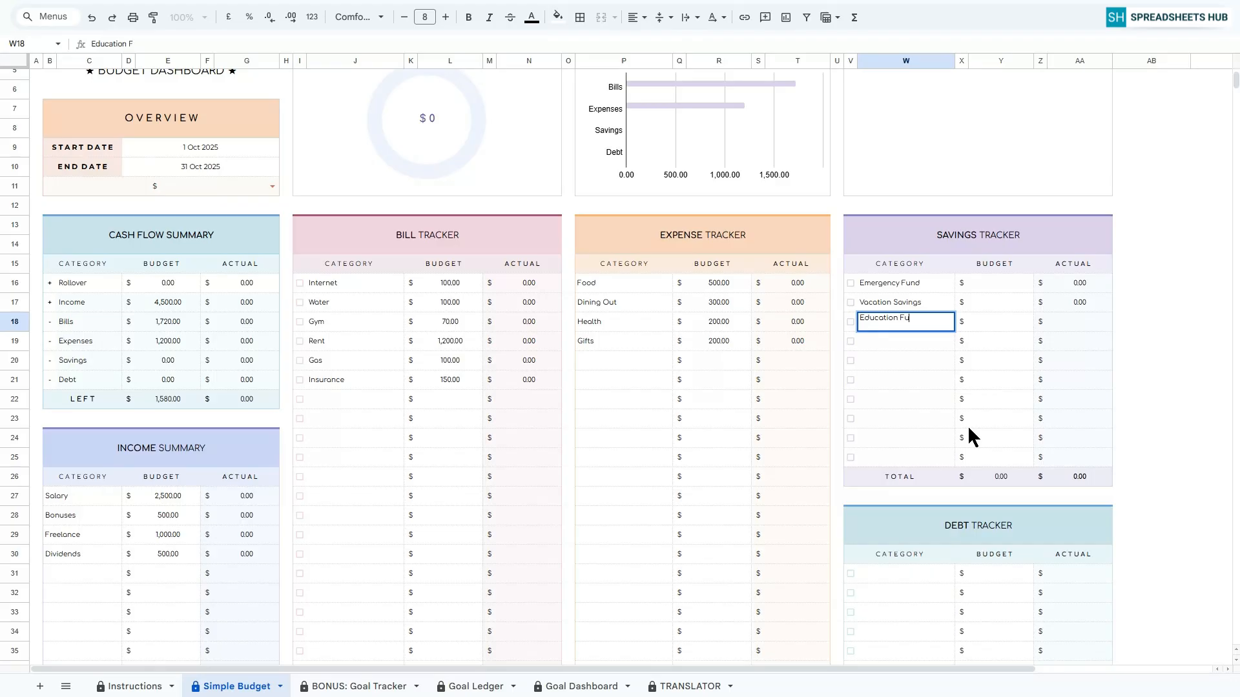
text(nd)
key(Return)
text(Travel)
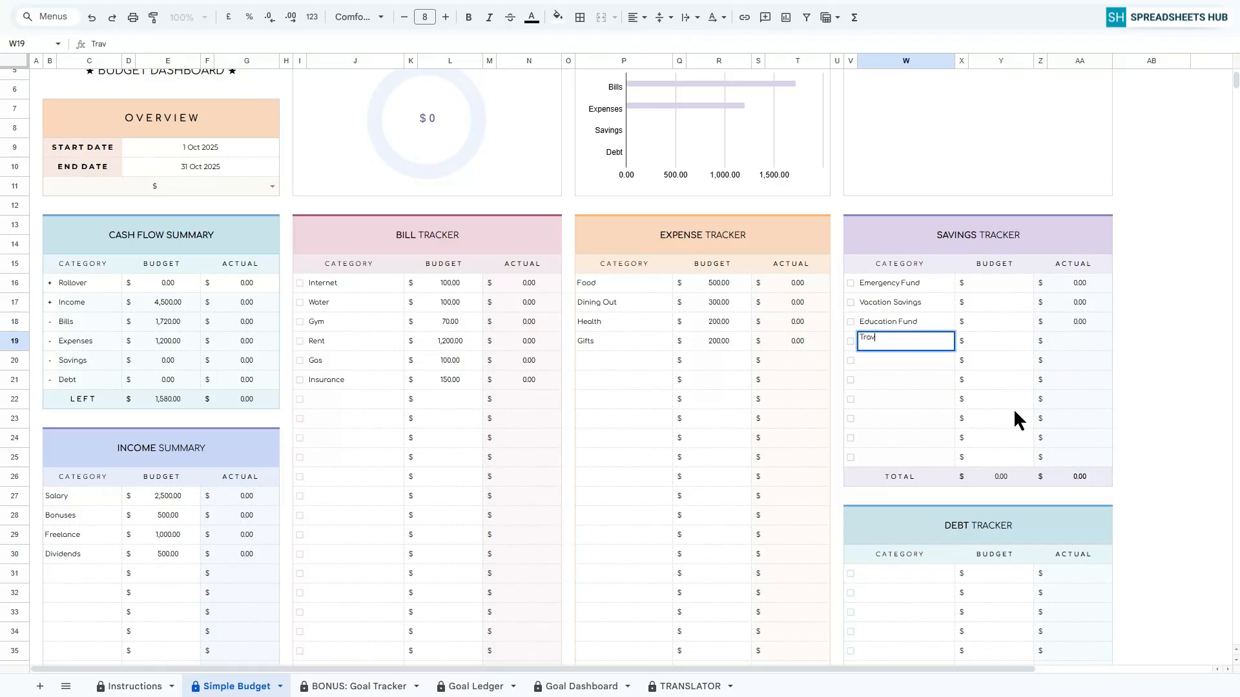
key(Return)
Enter the savings budgets as 200 for Emergency Fund, 150 for Vacation Savings, 300 for Education Fund and 250 for Travel.
click(1014, 285)
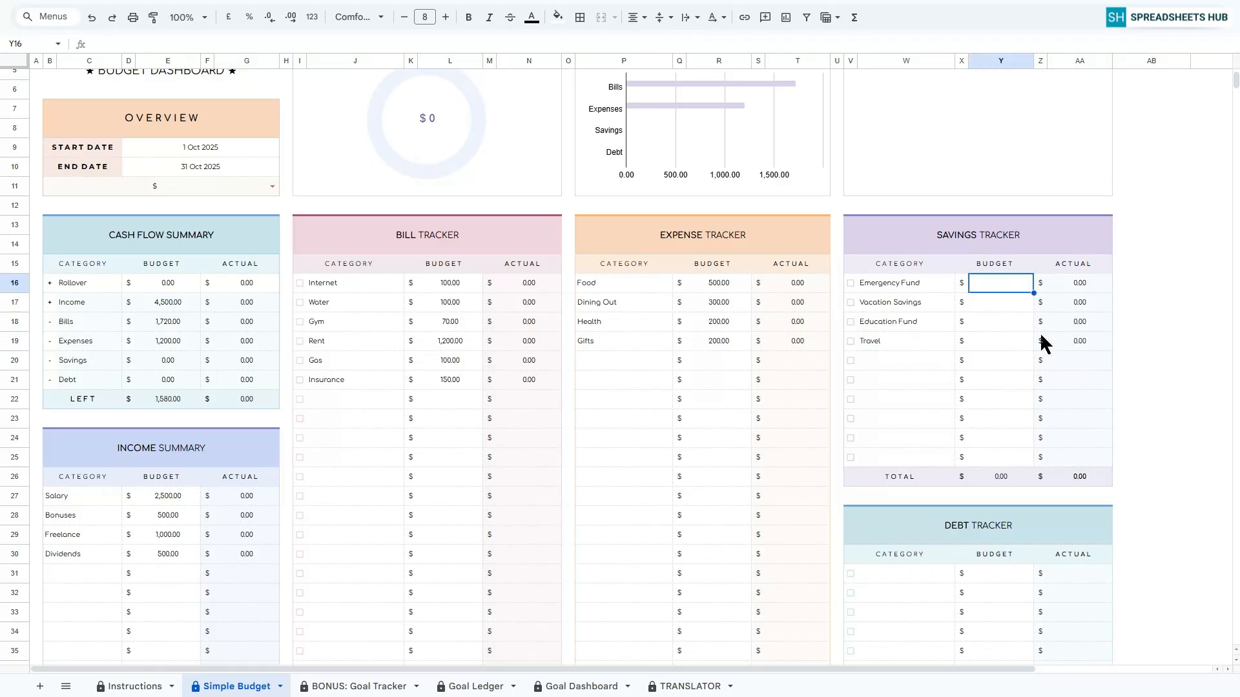
text(200)
key(Return)
text(150)
key(Return)
text(300)
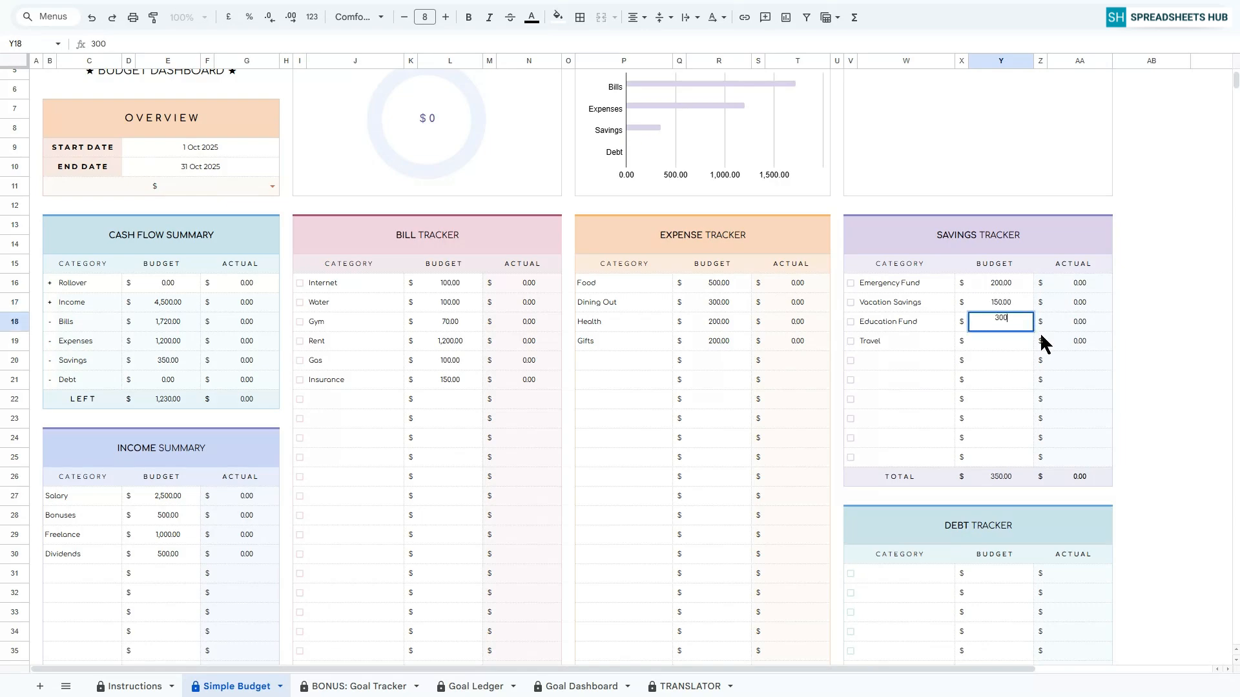
key(Return)
text(250)
key(Return)
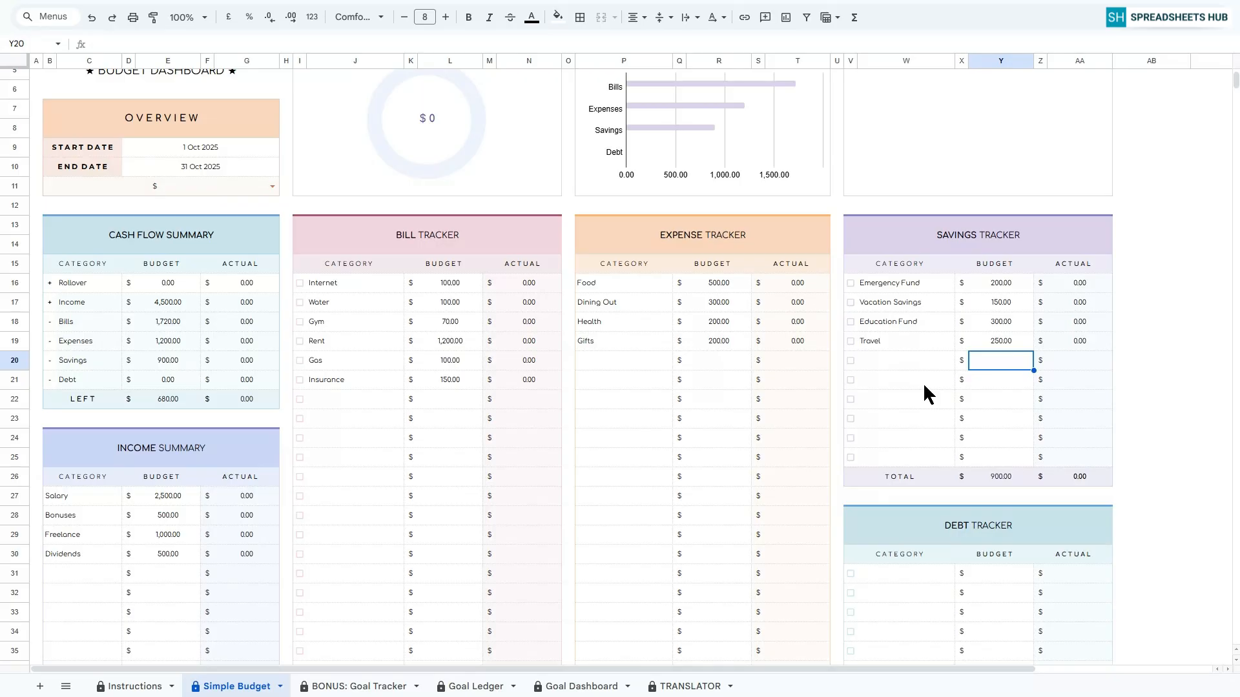
Enter Credit Card 1, Credit Card 2 and Personal Loan as the categories in the Debt Tracker table.
scroll(925, 386, down, 5)
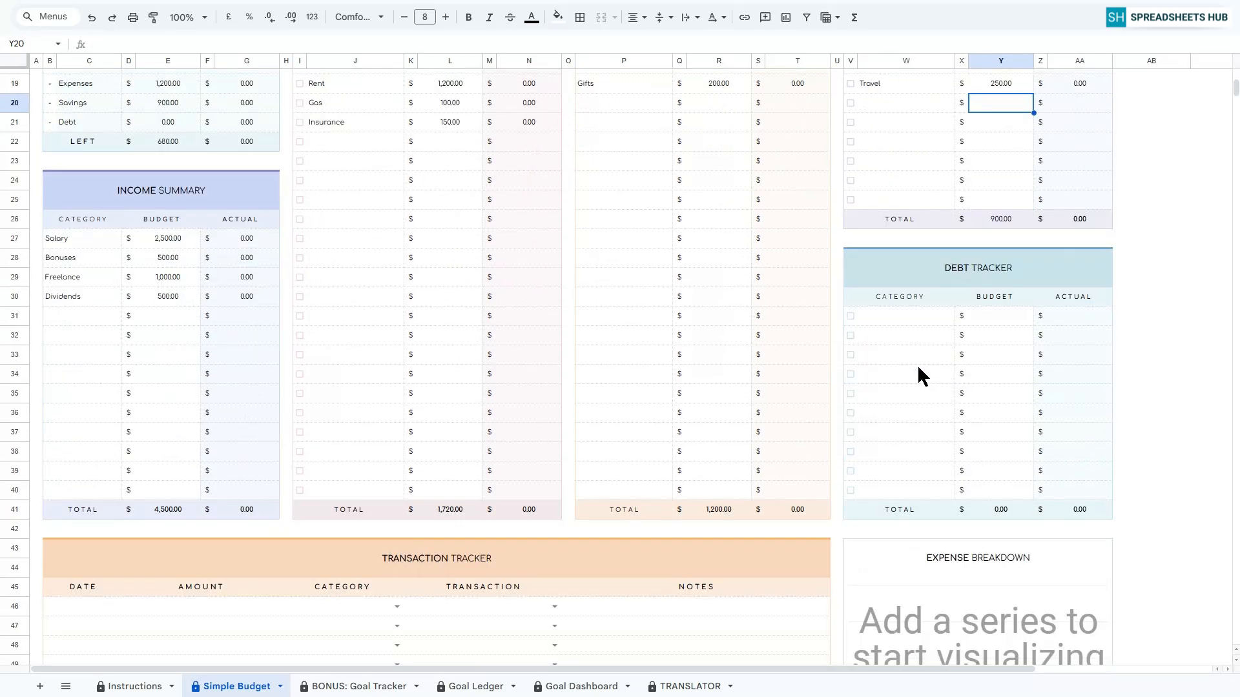
click(895, 316)
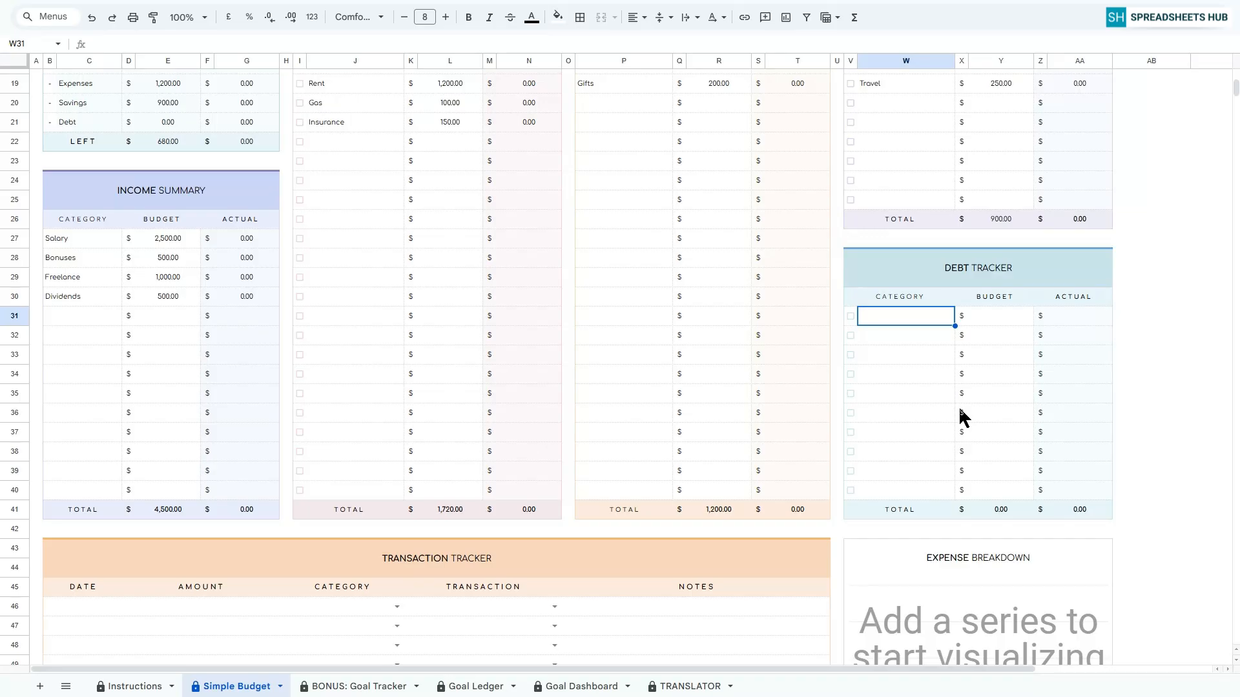
scroll(1151, 341, down, 1)
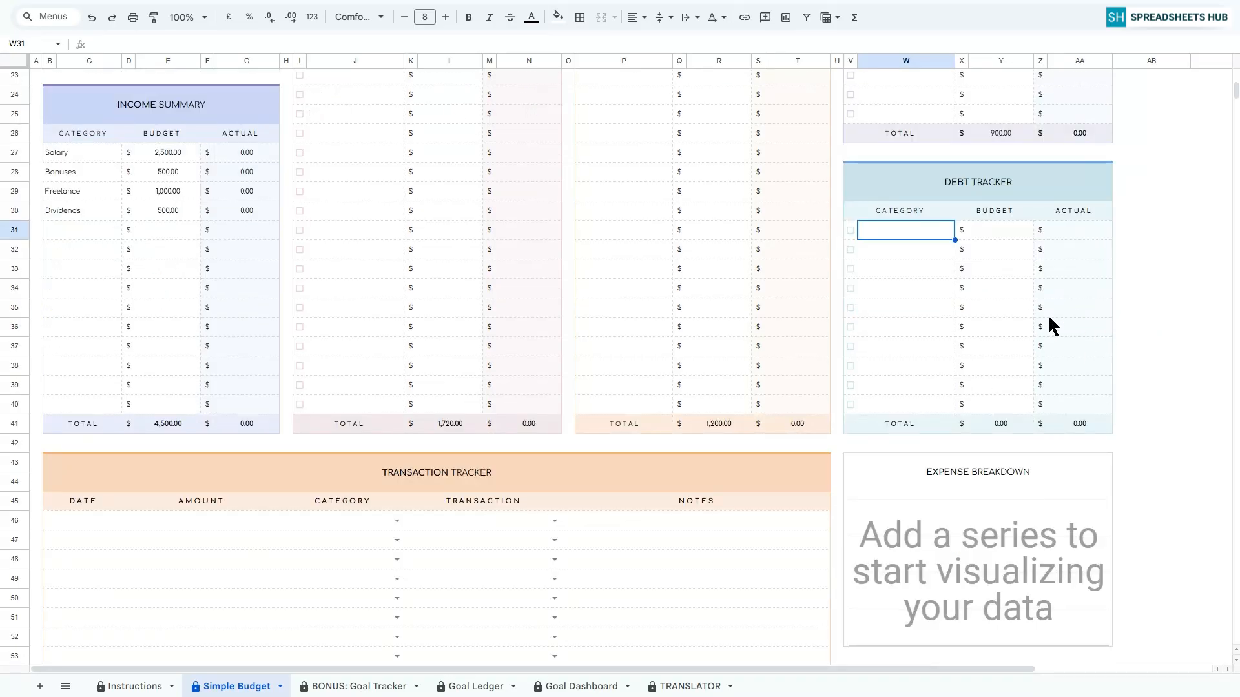
text(Credit Card 1)
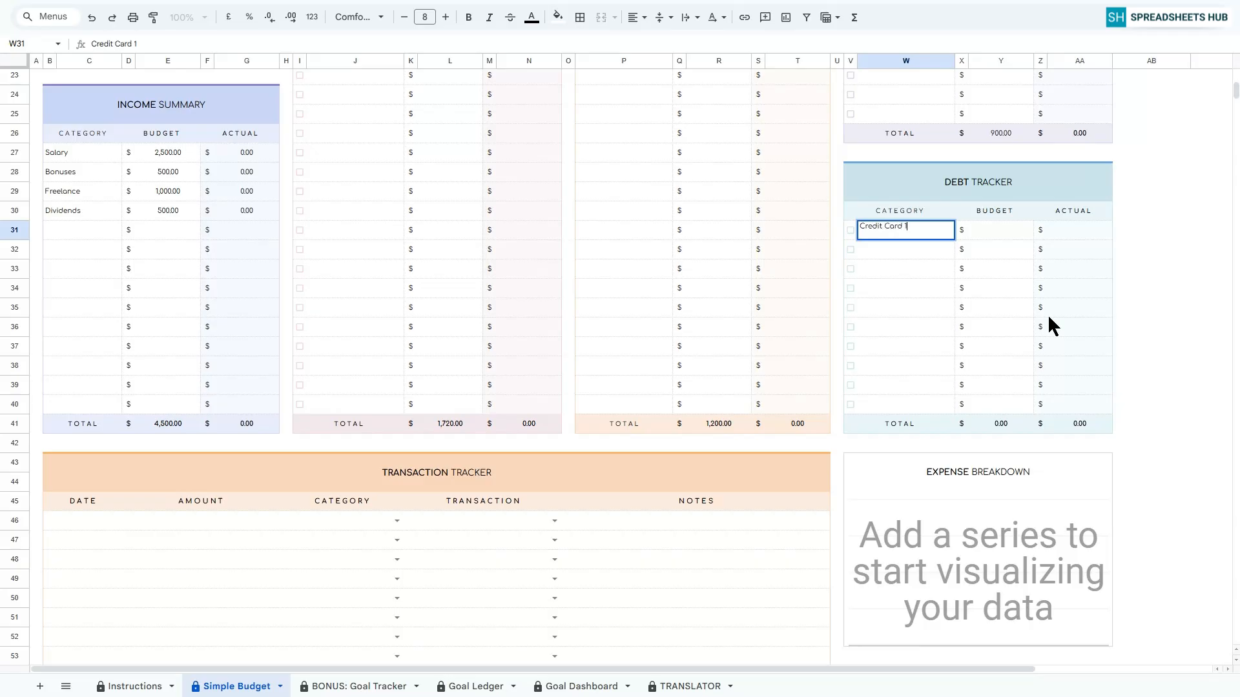
key(Return)
text(Credit Card 2)
key(Return)
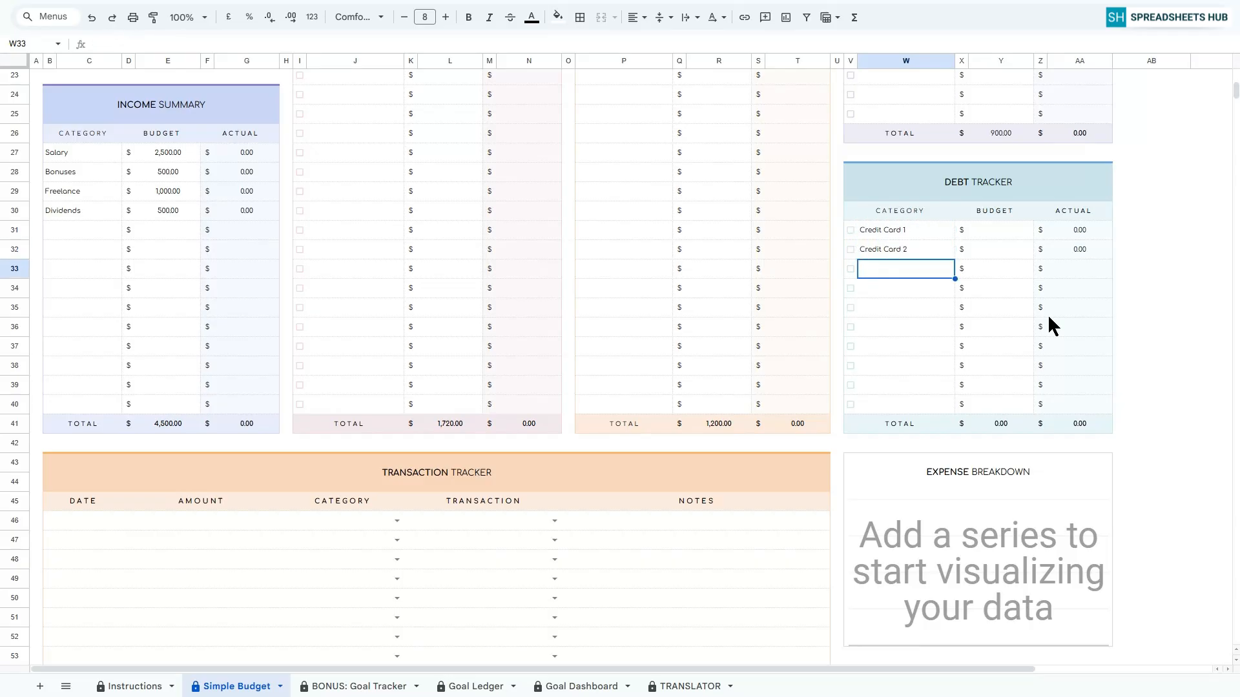
text(Personal Loan)
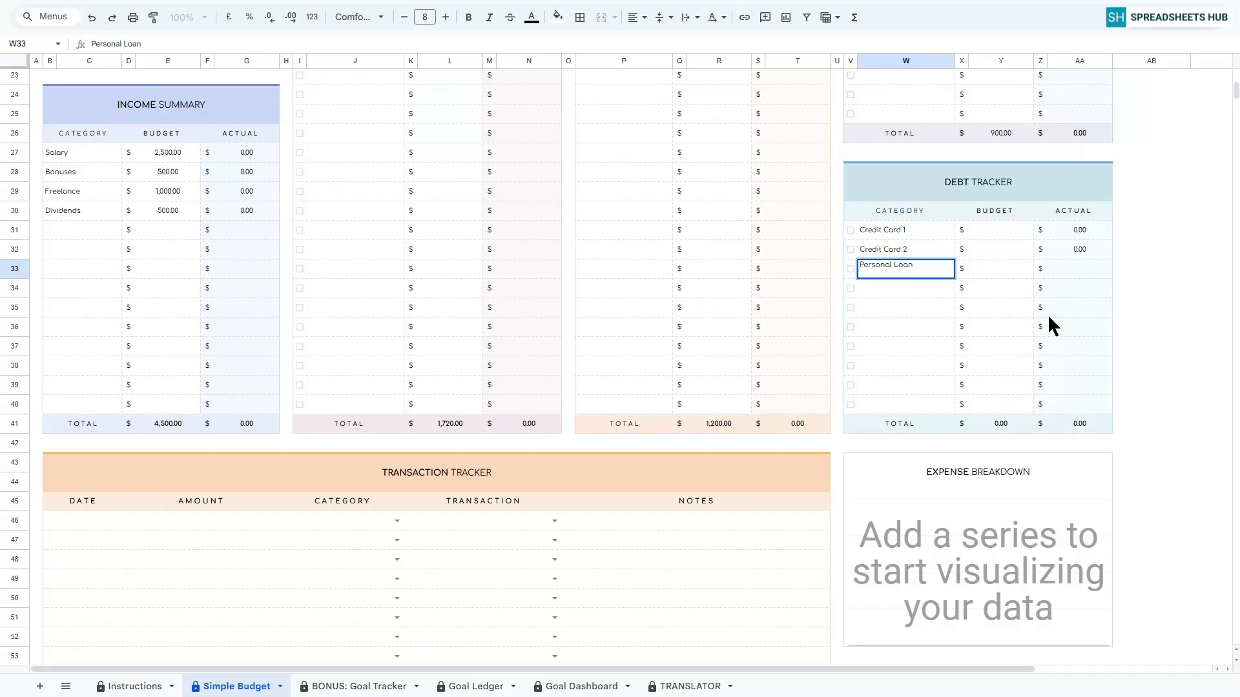
key(Return)
Enter the debt budgets as 250 for Credit Card 1, 300 for Credit Card 2 and 350 for Personal Loan.
click(997, 226)
text(2500)
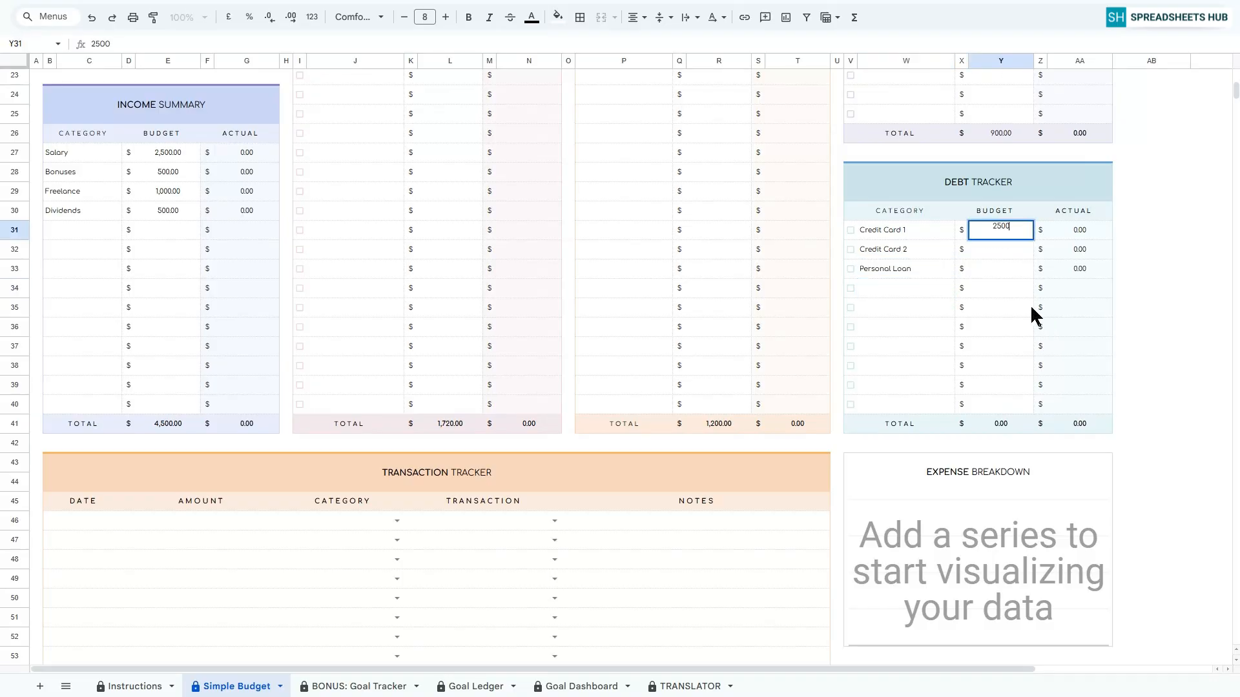
key(BackSpace)
key(Return)
text(300)
key(Return)
text(350)
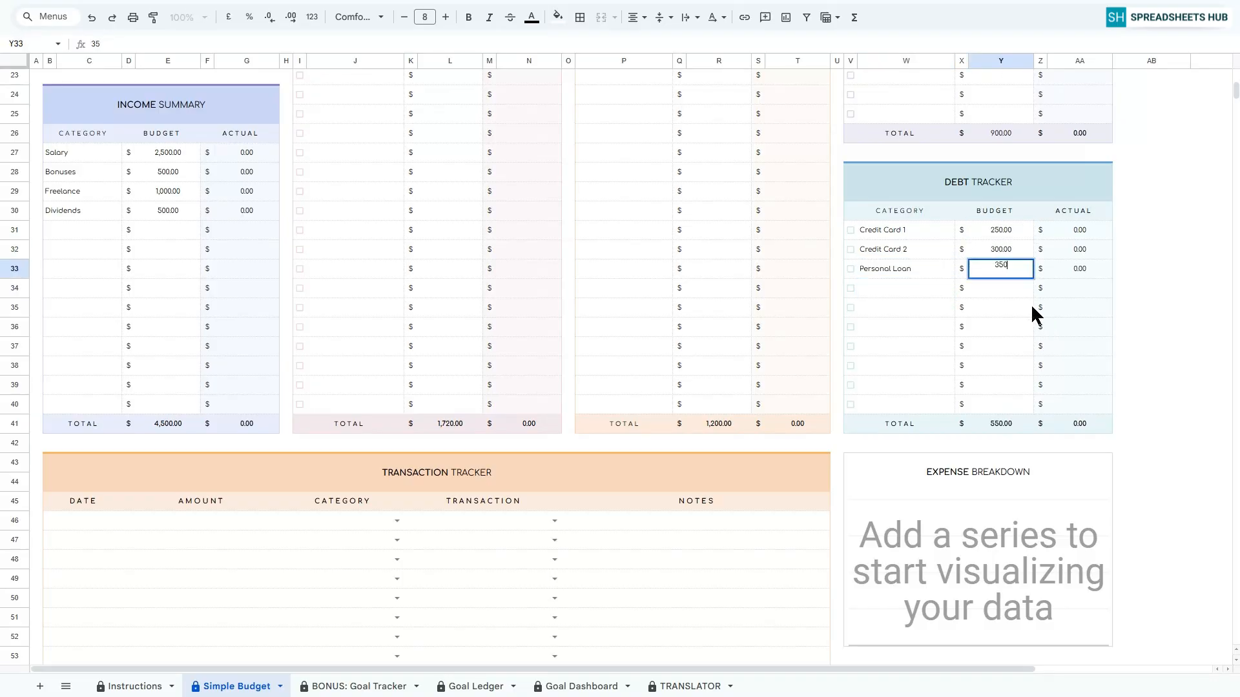
key(Return)
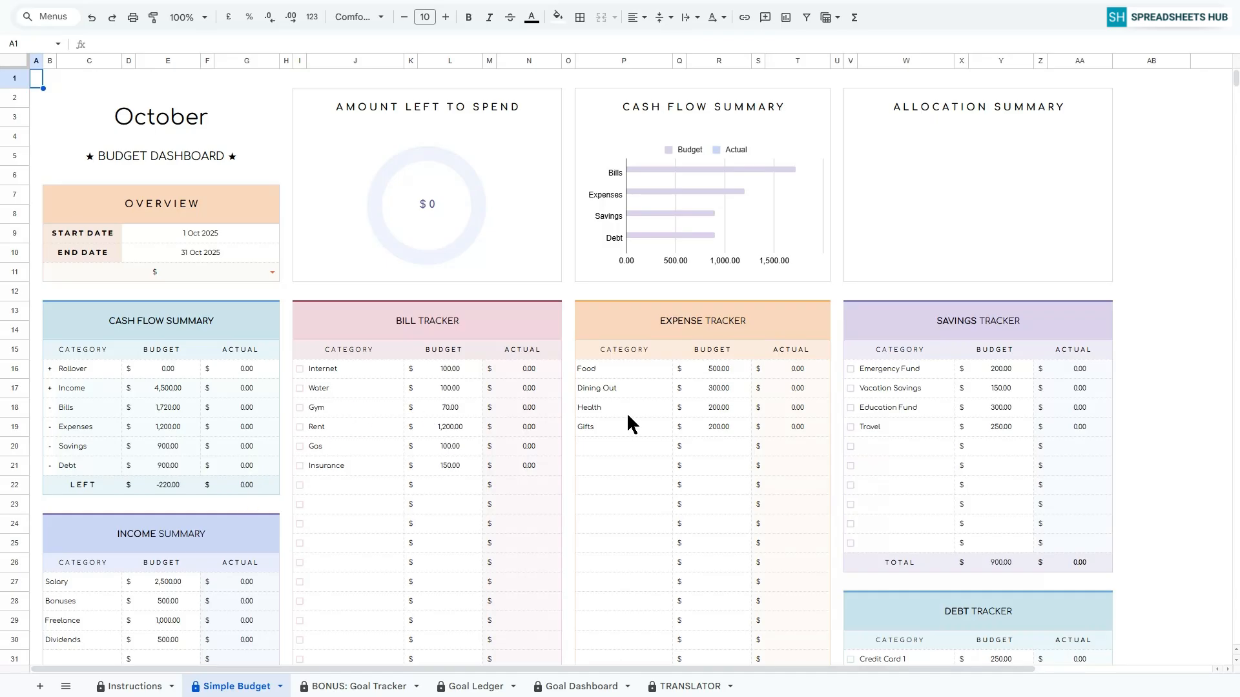
Edit the Internet bill's Actual formula so that it returns 0 instead of an empty string for a blank category, accepting the protected-range edit.
click(529, 406)
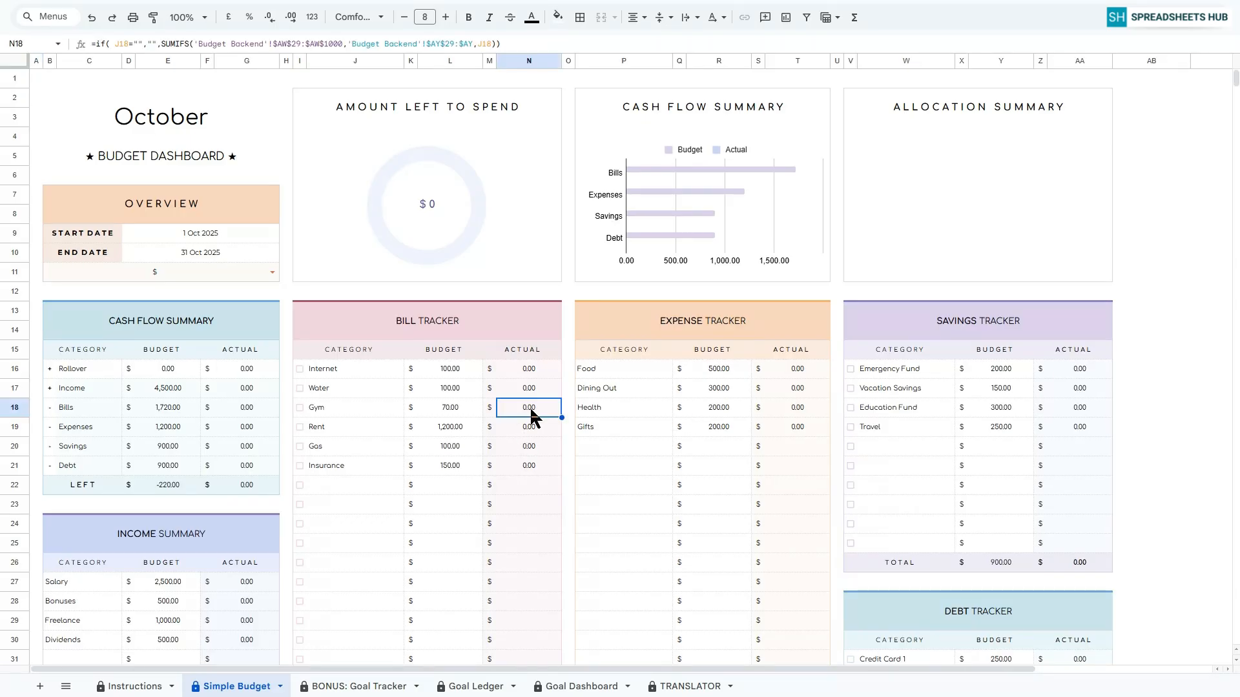
click(785, 406)
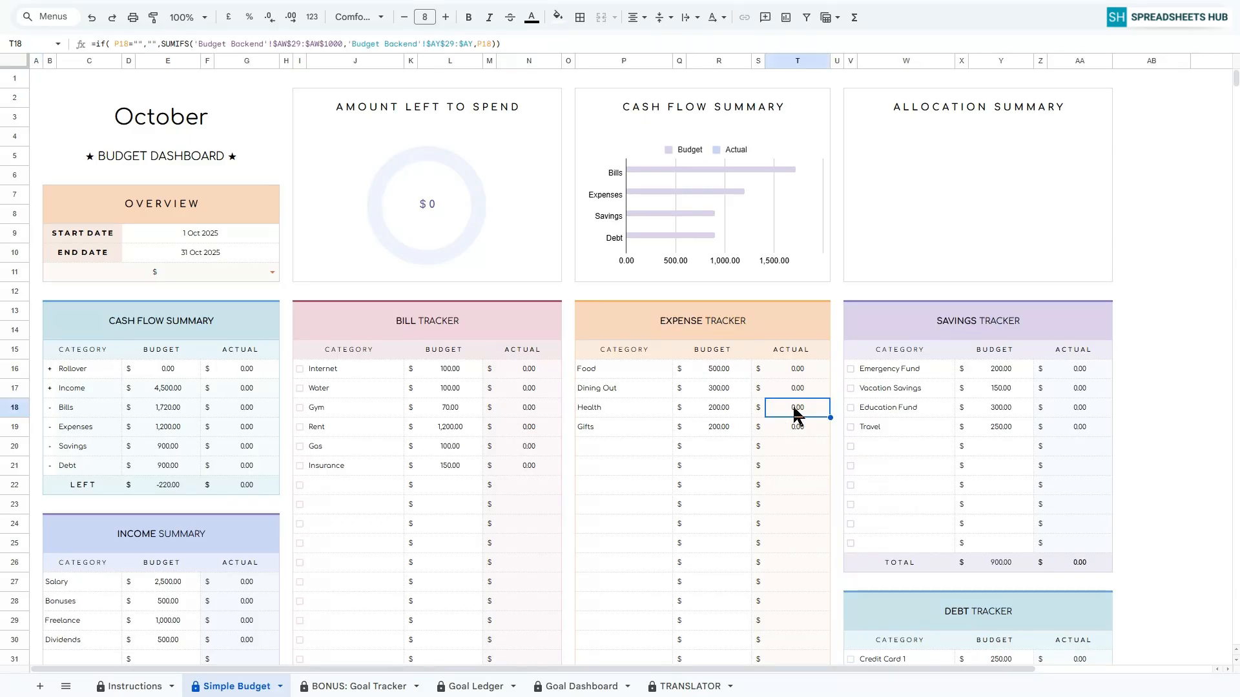
click(1072, 410)
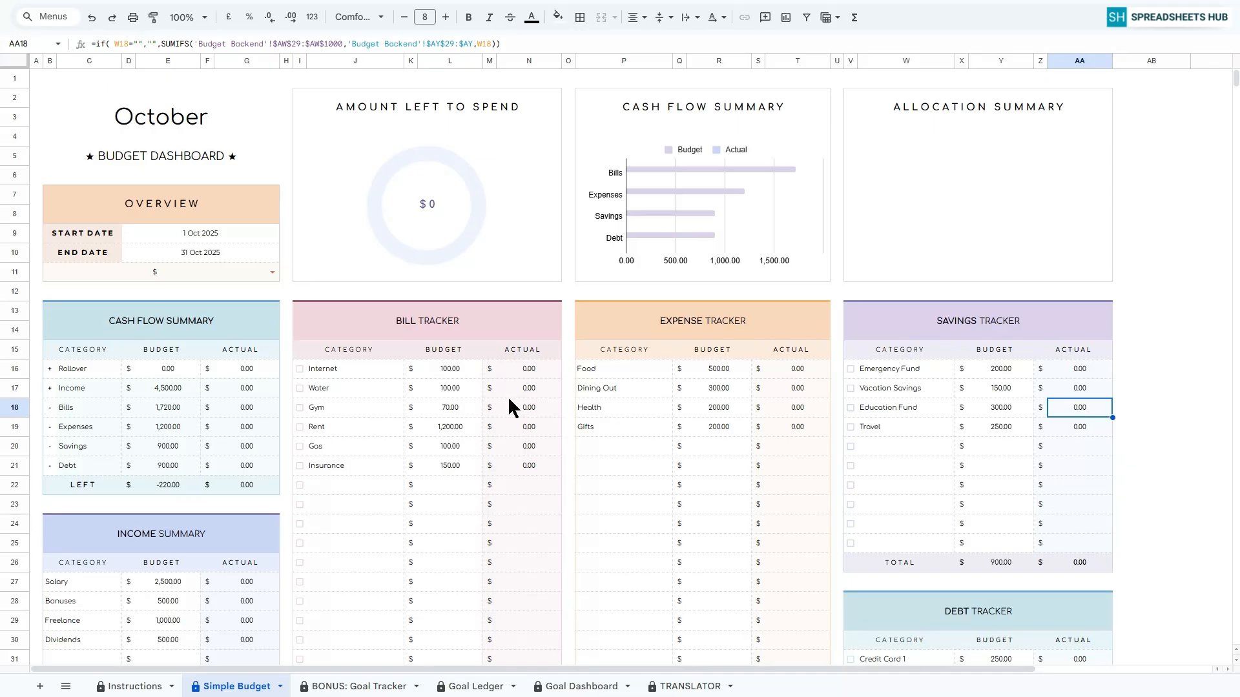
click(520, 369)
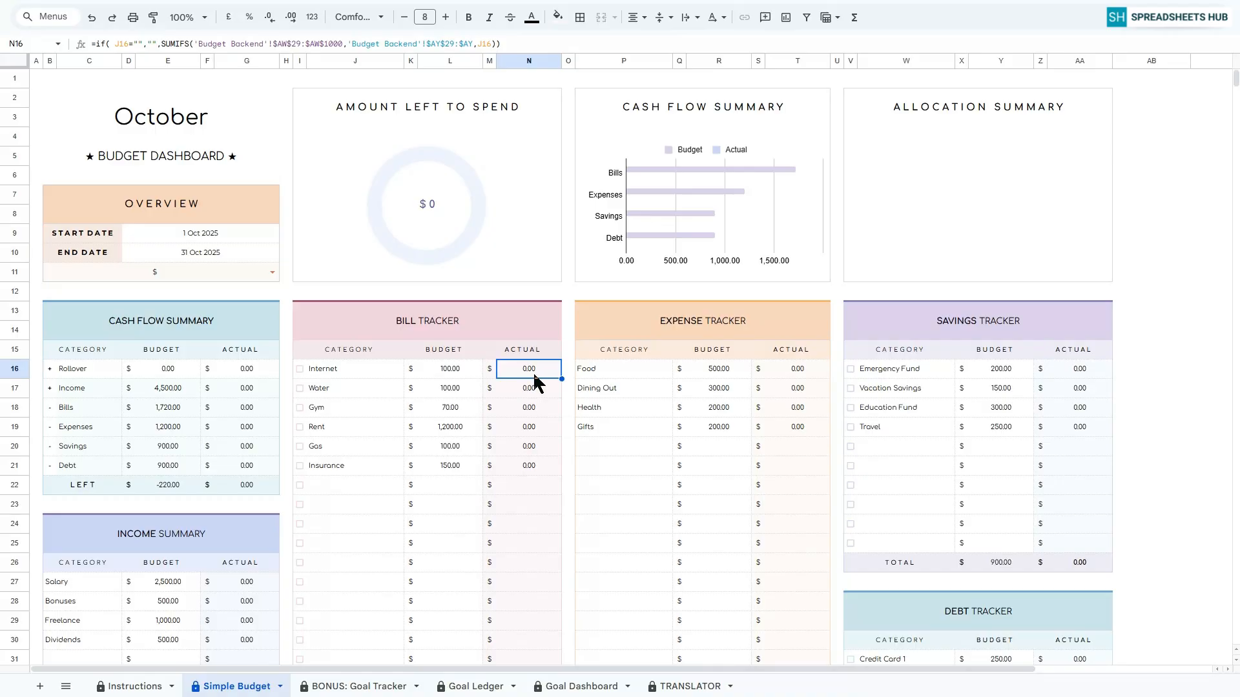
click(155, 43)
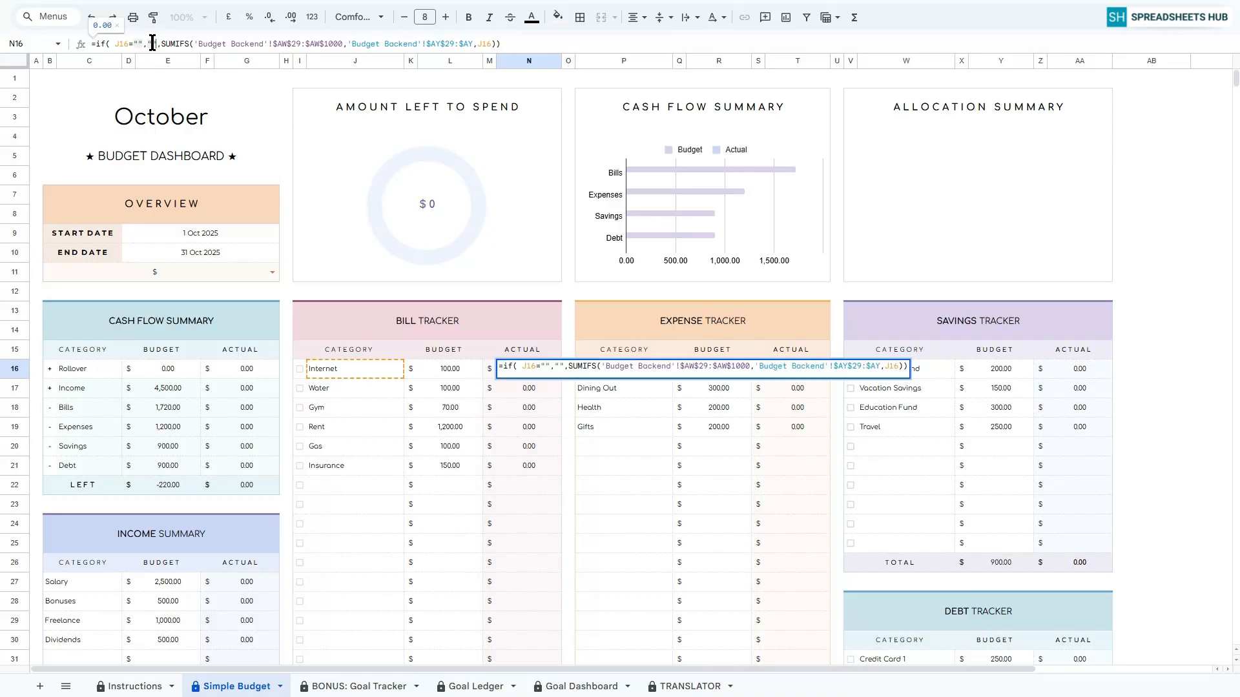
key(BackSpace)
key(BackSpace)
text(0)
key(Delete)
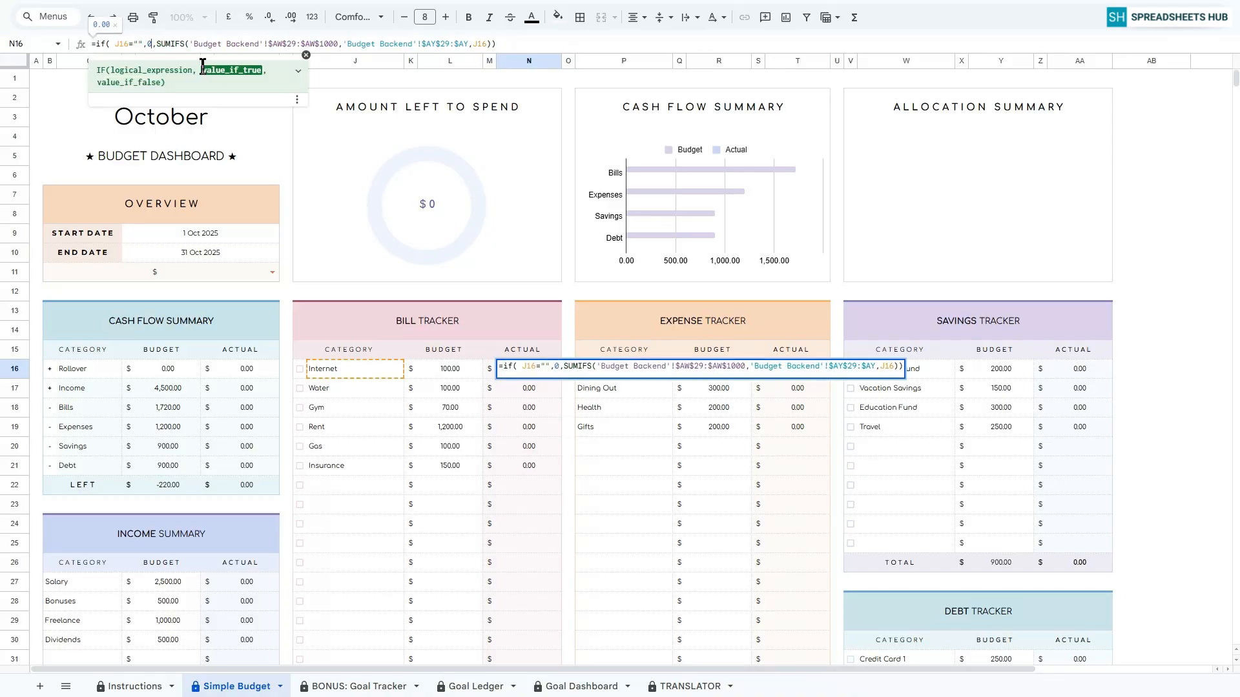
key(Return)
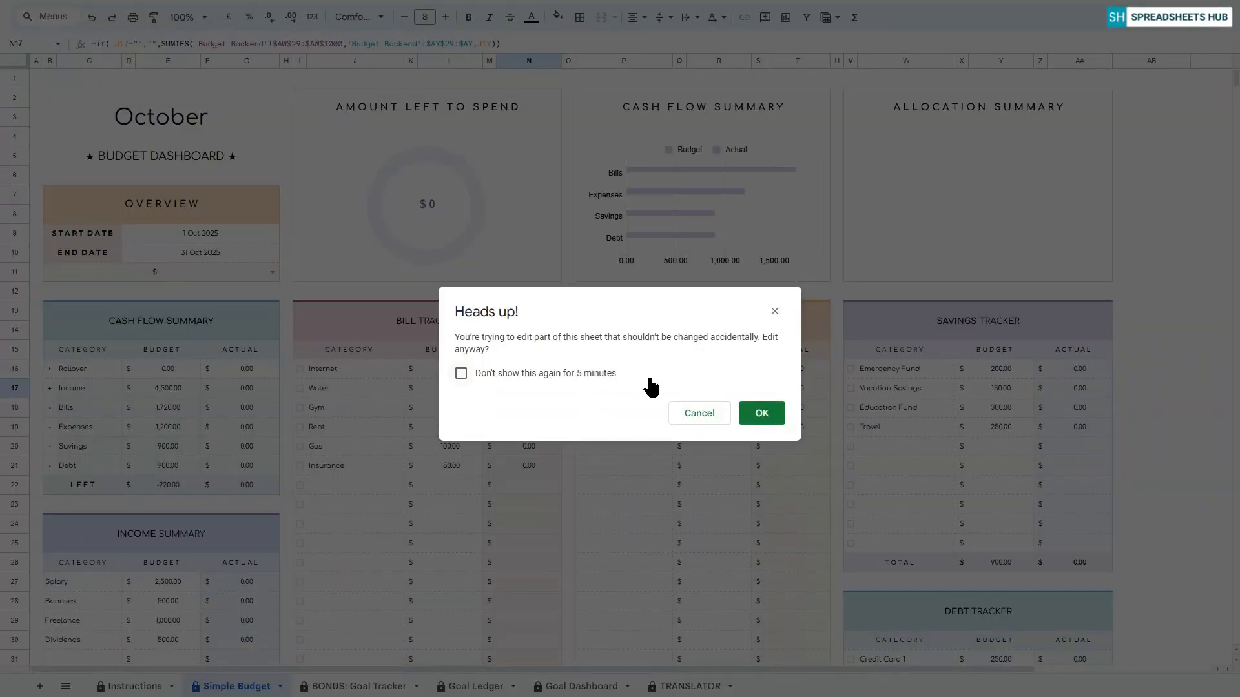
click(759, 416)
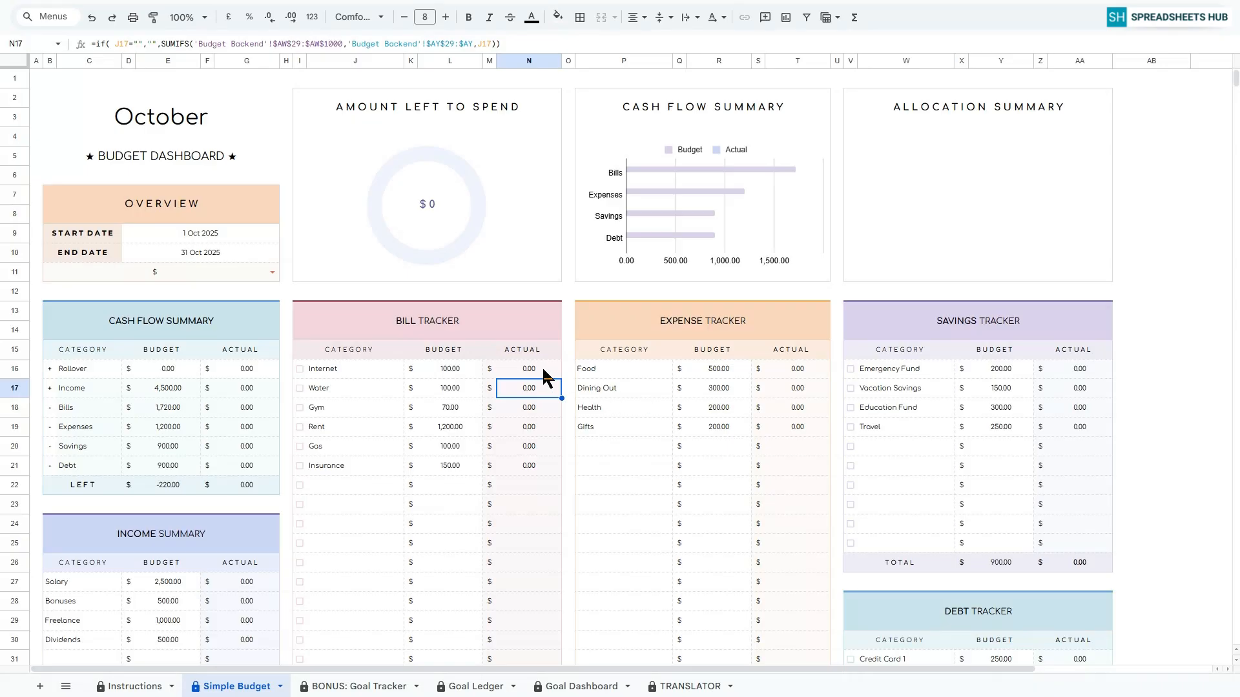
click(543, 372)
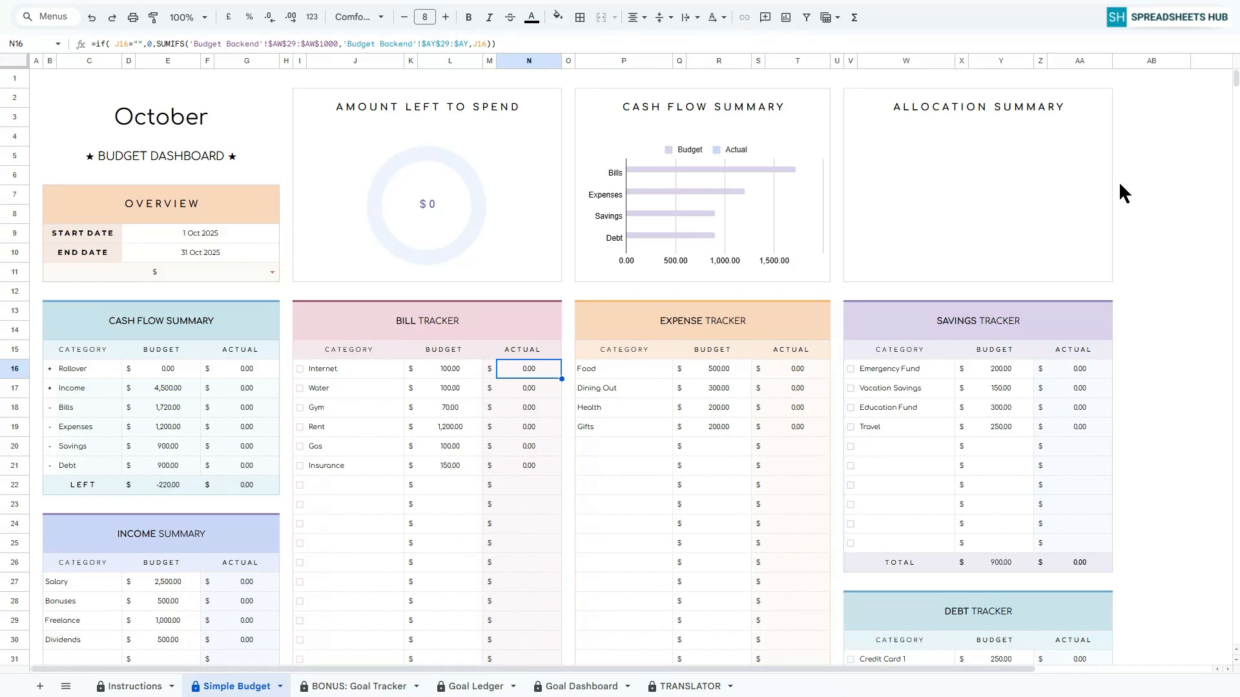
Record the first Transaction Tracker entry, dated 01 Oct 25, with an amount of 1,500, category Income and transaction Salary.
scroll(1072, 261, down, 15)
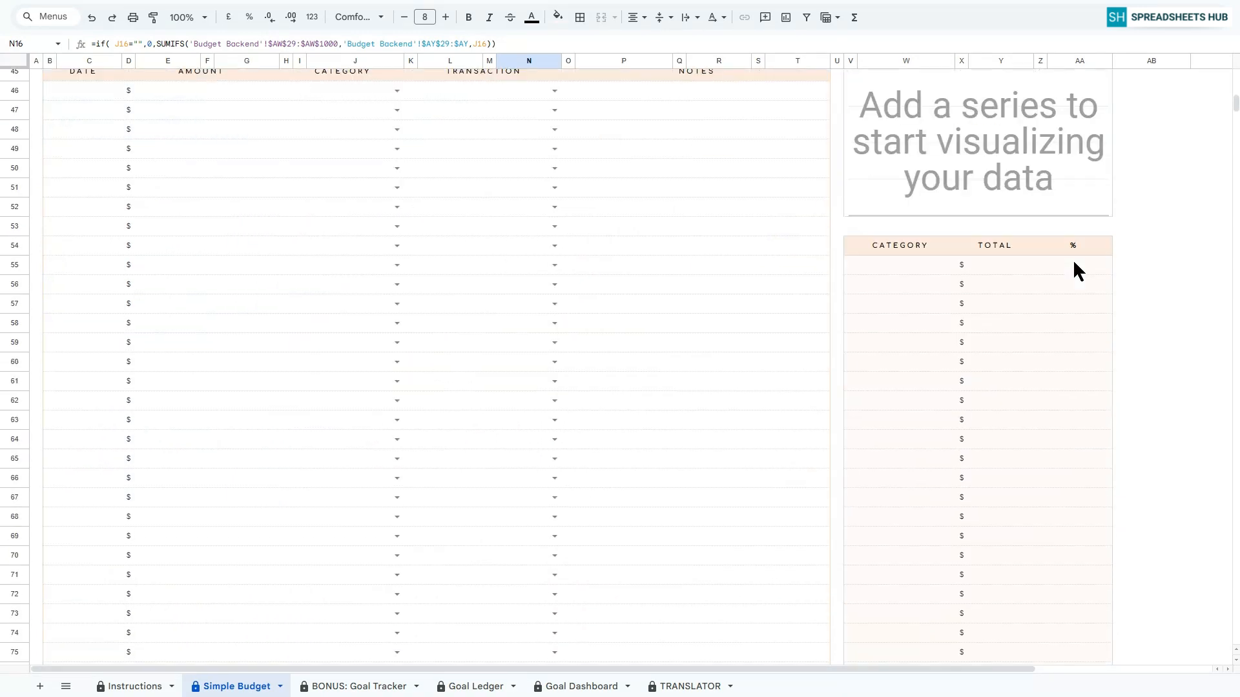
scroll(1077, 271, up, 1)
click(481, 136)
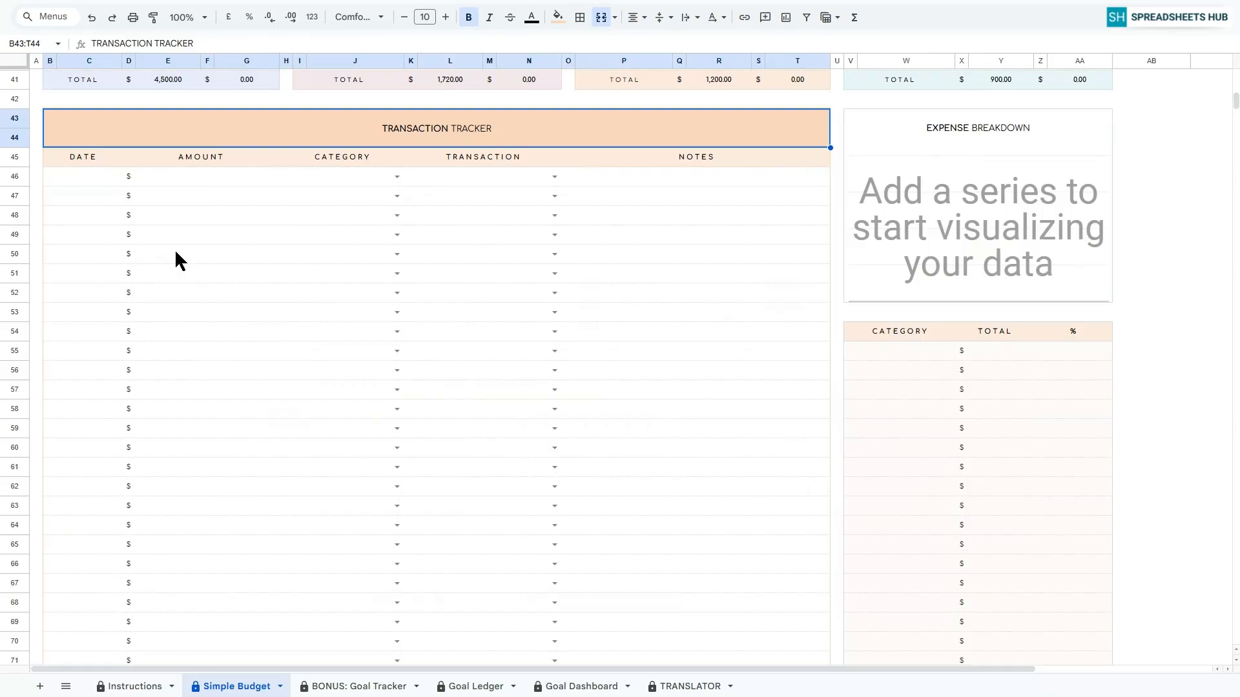
double_click(84, 177)
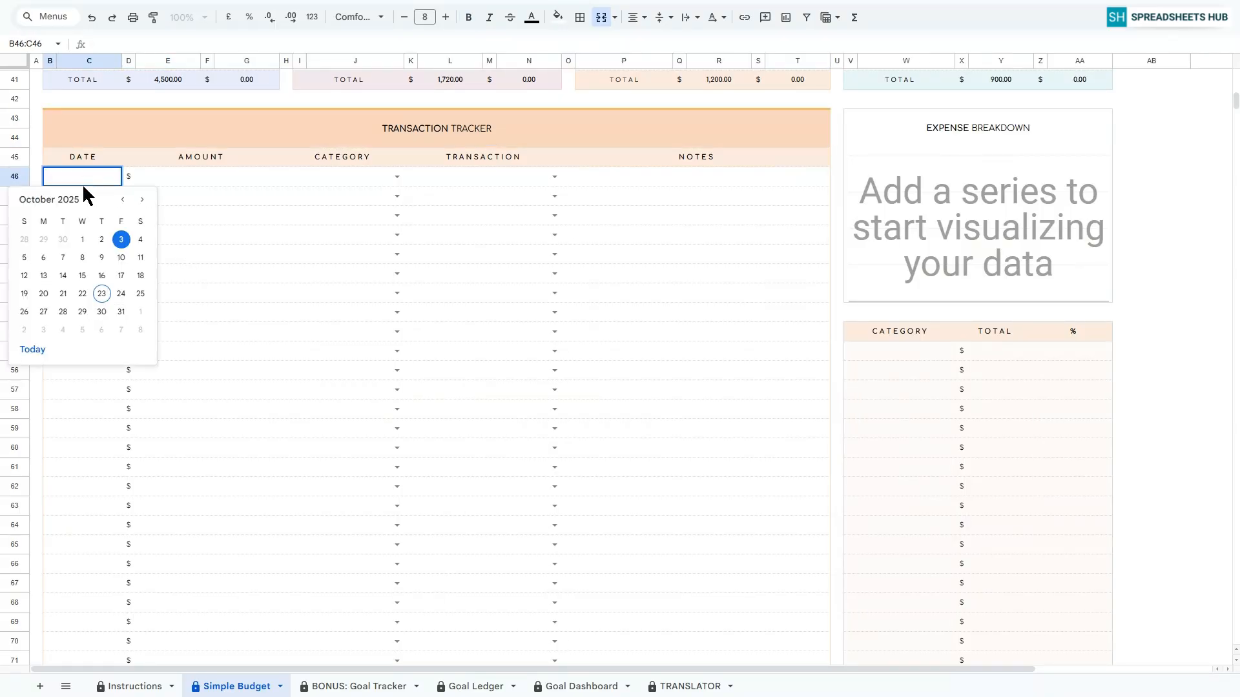
click(82, 244)
click(195, 177)
text(1,50)
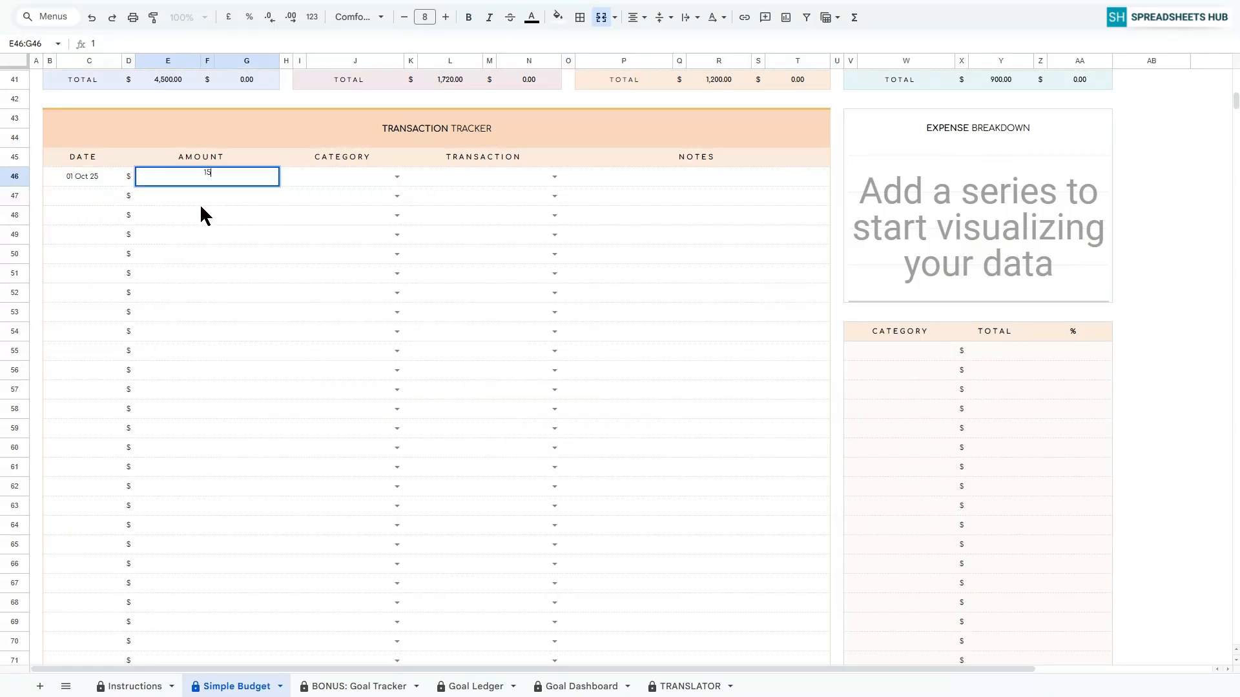
text(00)
key(Return)
click(397, 177)
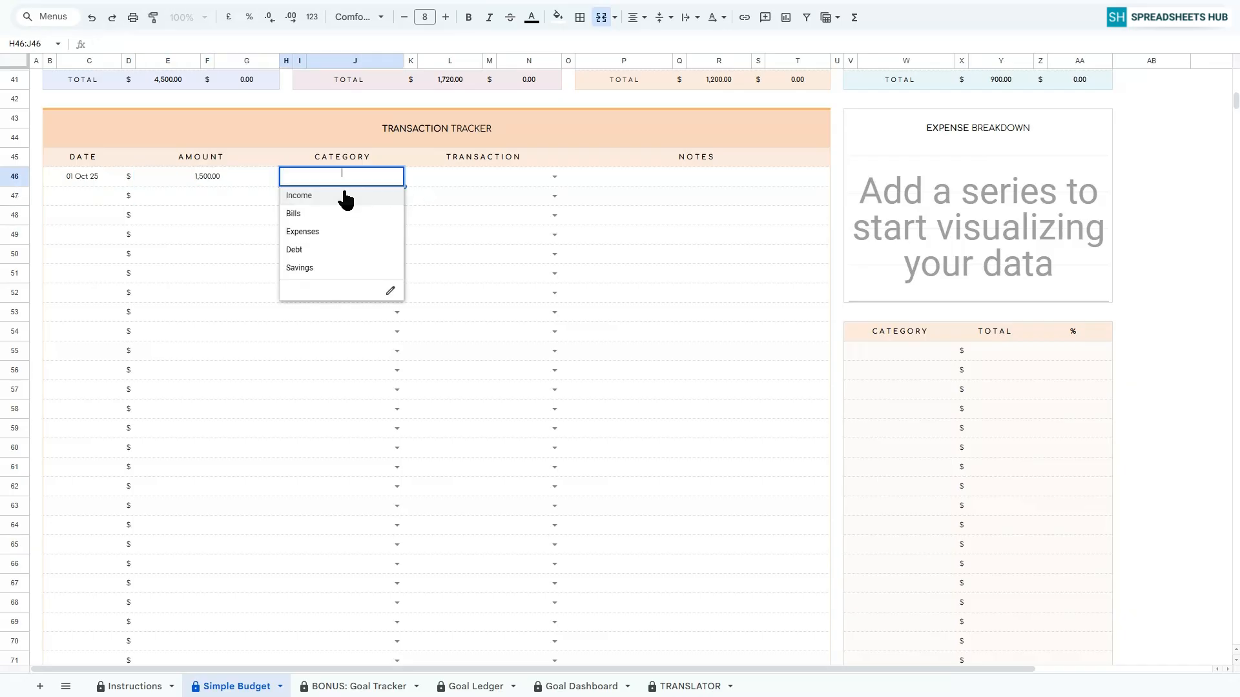
click(343, 195)
click(554, 176)
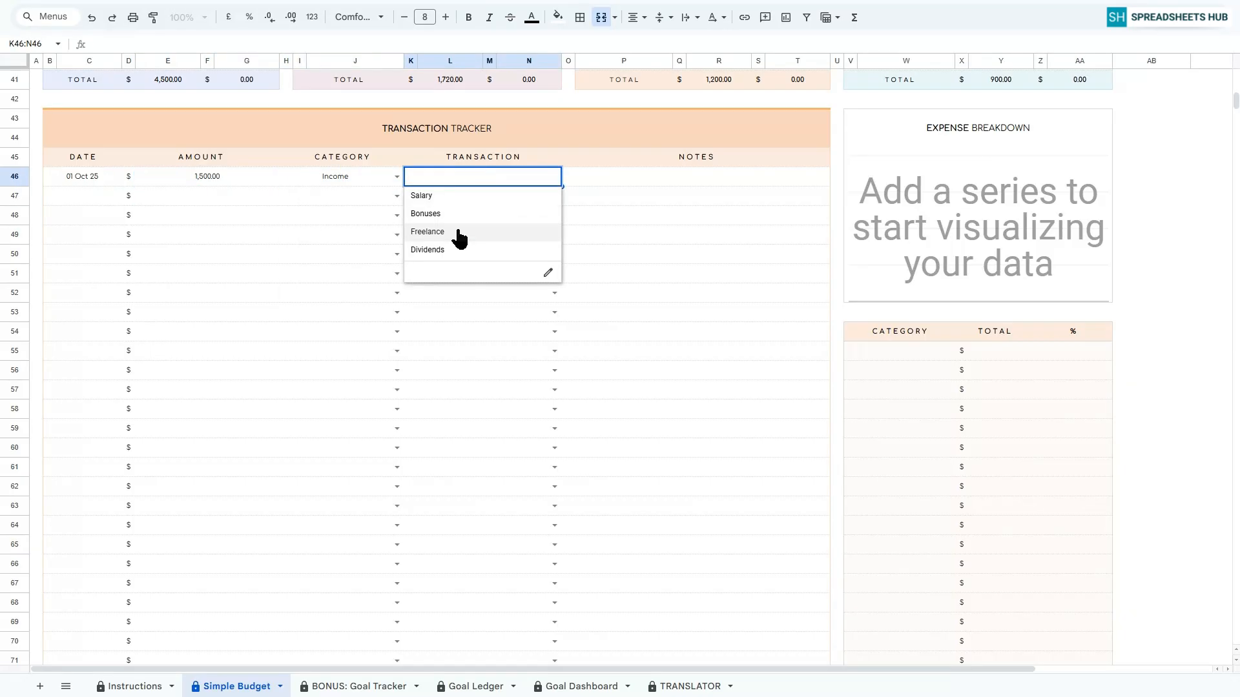
click(436, 196)
Record a 1,200 Rent payment dated 02 Oct 25 under Bills in the Transaction Tracker.
click(78, 193)
double_click(78, 193)
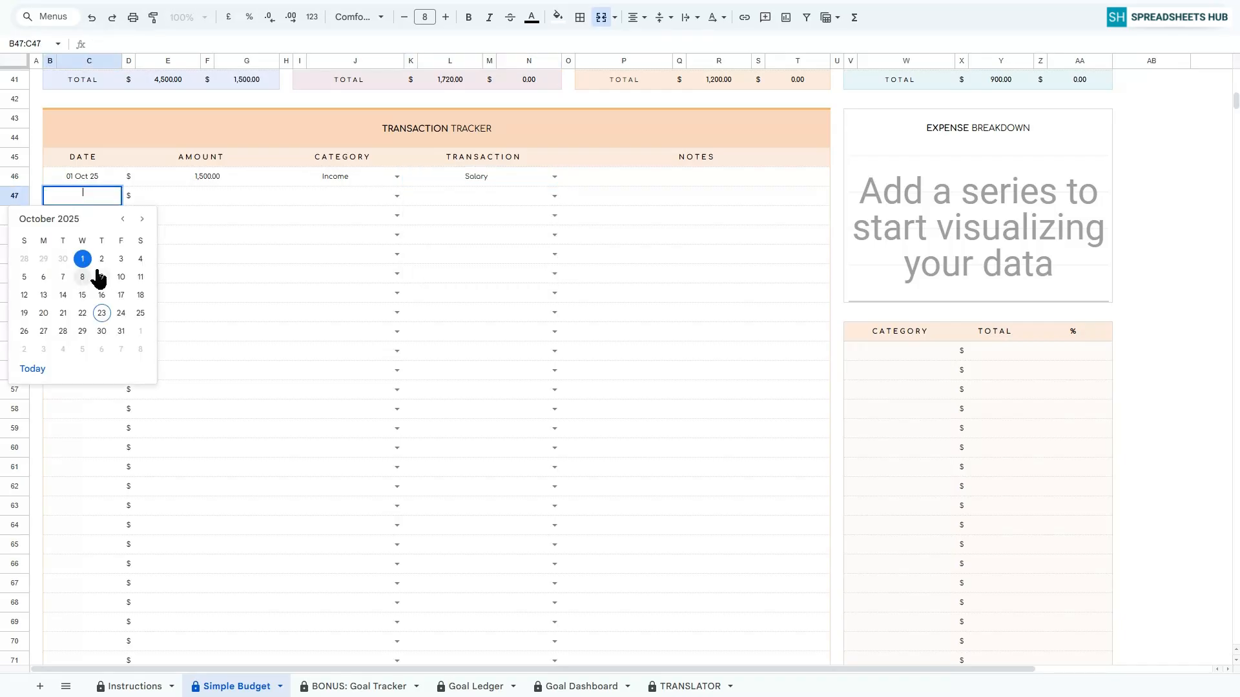
click(98, 260)
click(193, 195)
text(1200)
key(Return)
click(396, 195)
click(310, 233)
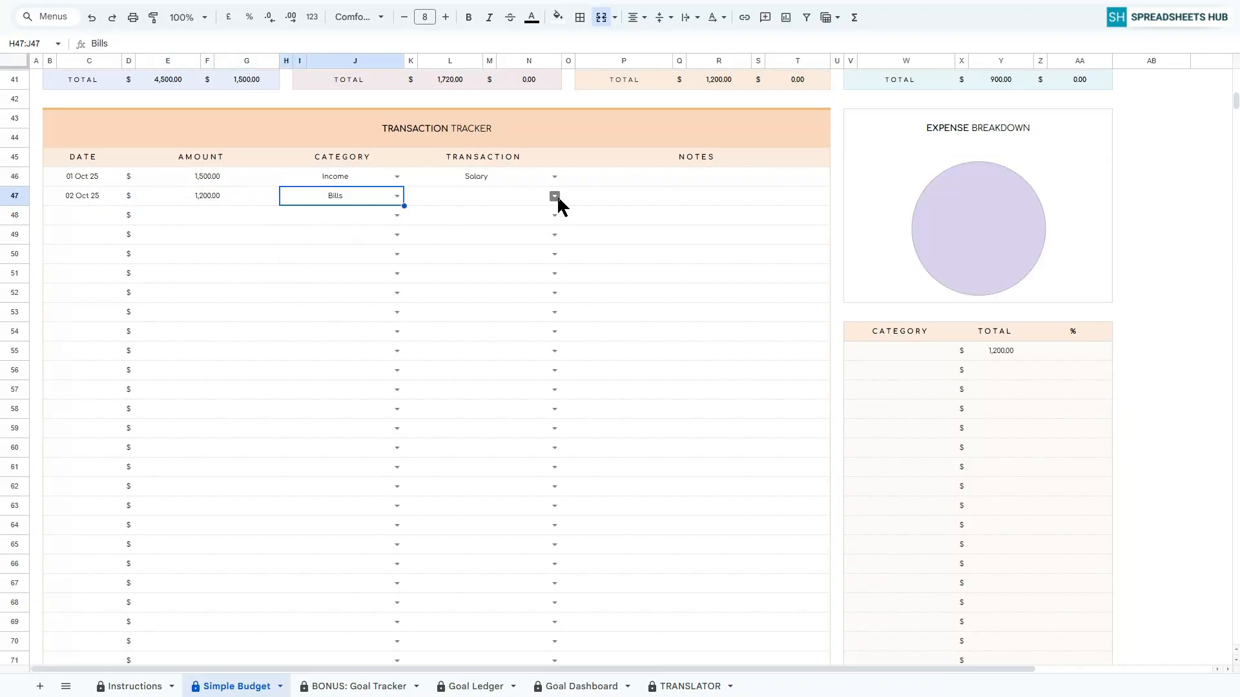
click(554, 195)
click(439, 271)
Record a 100 Water payment dated 08 Oct 25 under Bills in the Transaction Tracker.
double_click(77, 215)
click(82, 293)
click(193, 215)
text(100)
key(Return)
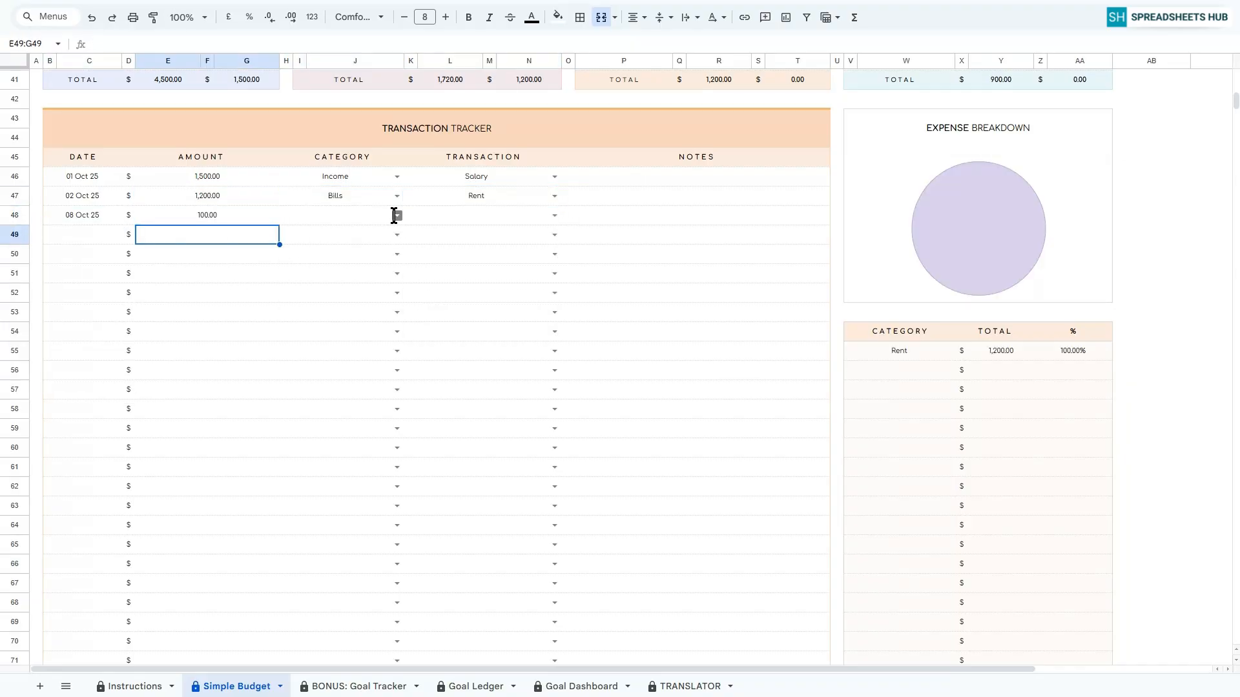
click(396, 215)
click(310, 251)
click(554, 215)
click(452, 255)
Record a 150 Insurance payment dated 09 Oct 25 under Bills in the Transaction Tracker.
double_click(78, 235)
click(102, 312)
click(194, 235)
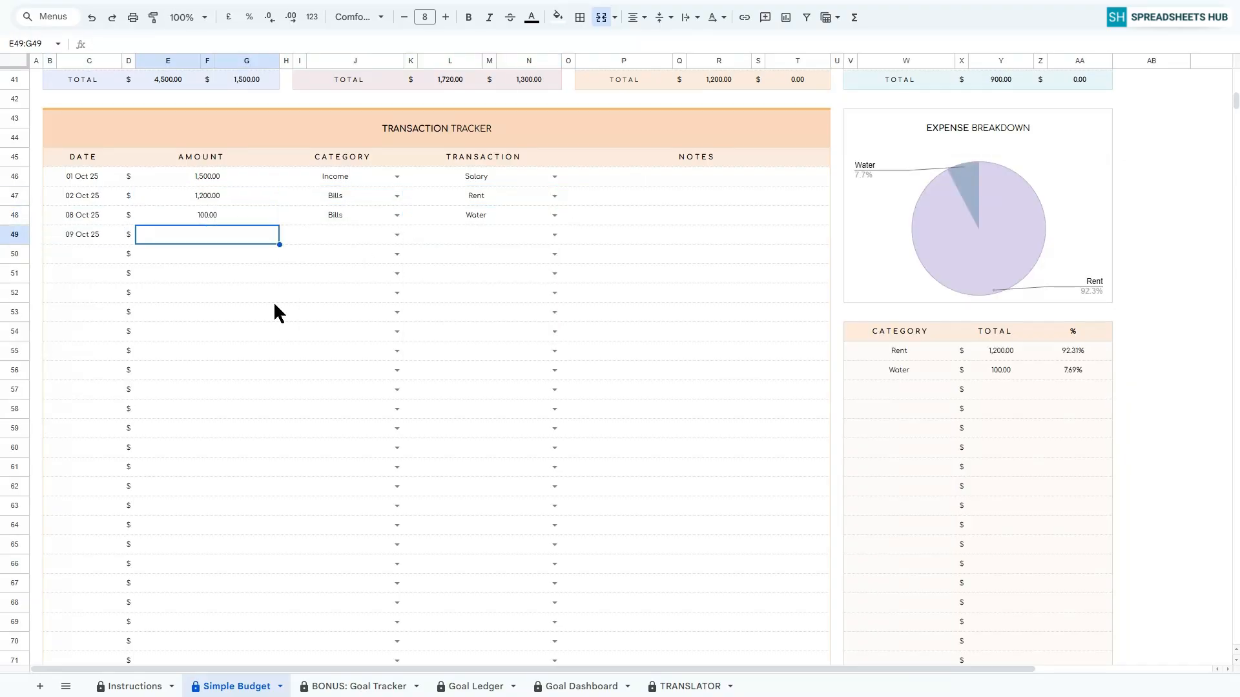
text(150)
key(Return)
click(397, 235)
click(310, 271)
click(554, 235)
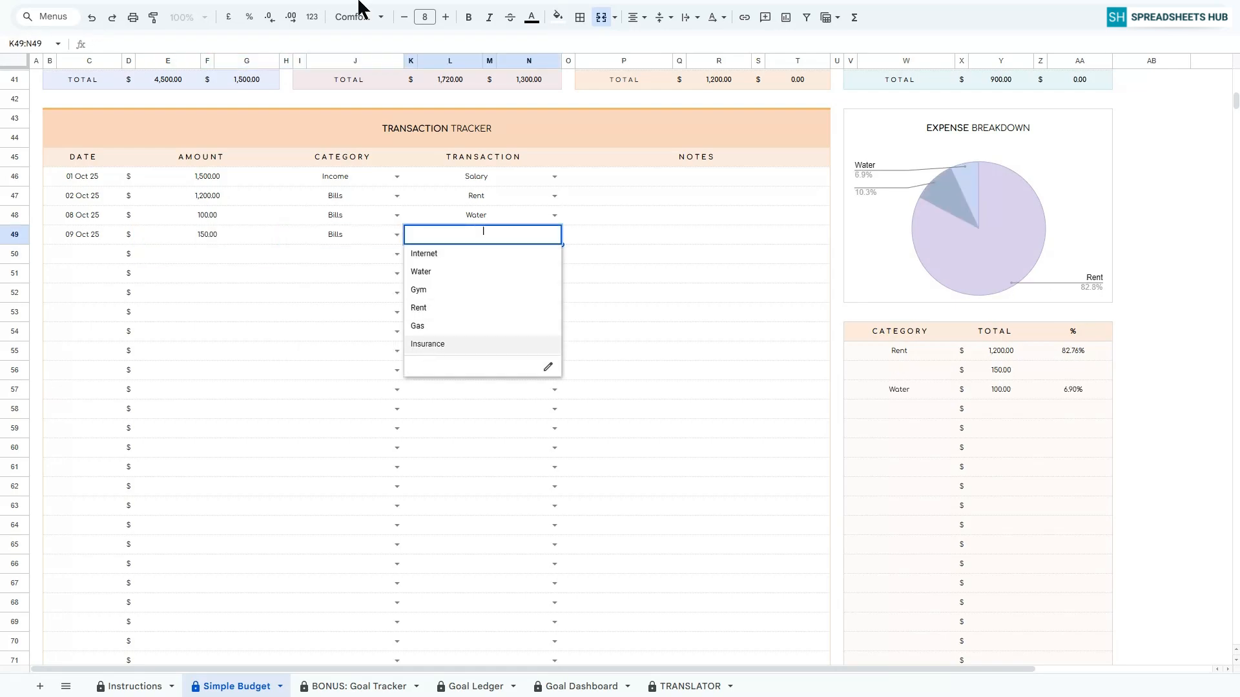
click(426, 342)
Record a 100 Dining Out transaction dated 07 Oct 25 under Expenses in the Transaction Tracker.
click(82, 254)
double_click(83, 258)
click(64, 332)
click(194, 254)
text(100)
key(Return)
click(396, 253)
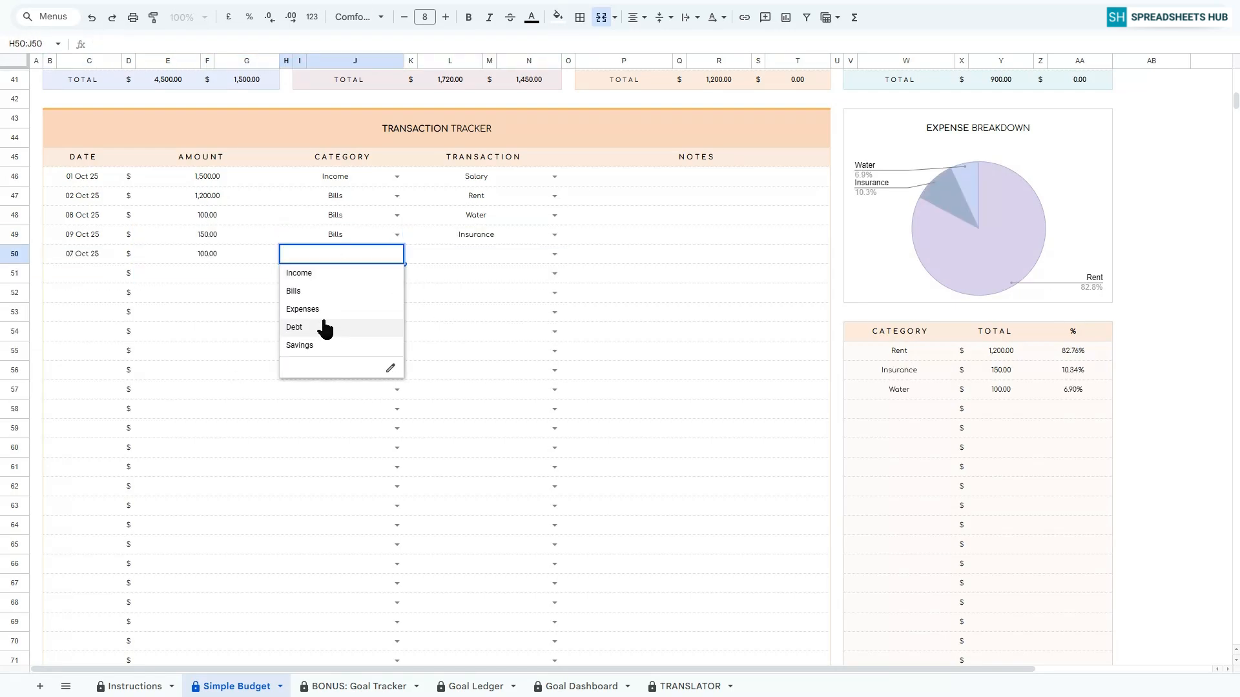
click(322, 308)
click(554, 253)
click(467, 295)
Record a 150 Health transaction dated 09 Oct 25 under Expenses in the Transaction Tracker.
double_click(82, 278)
click(102, 351)
click(226, 274)
text(150)
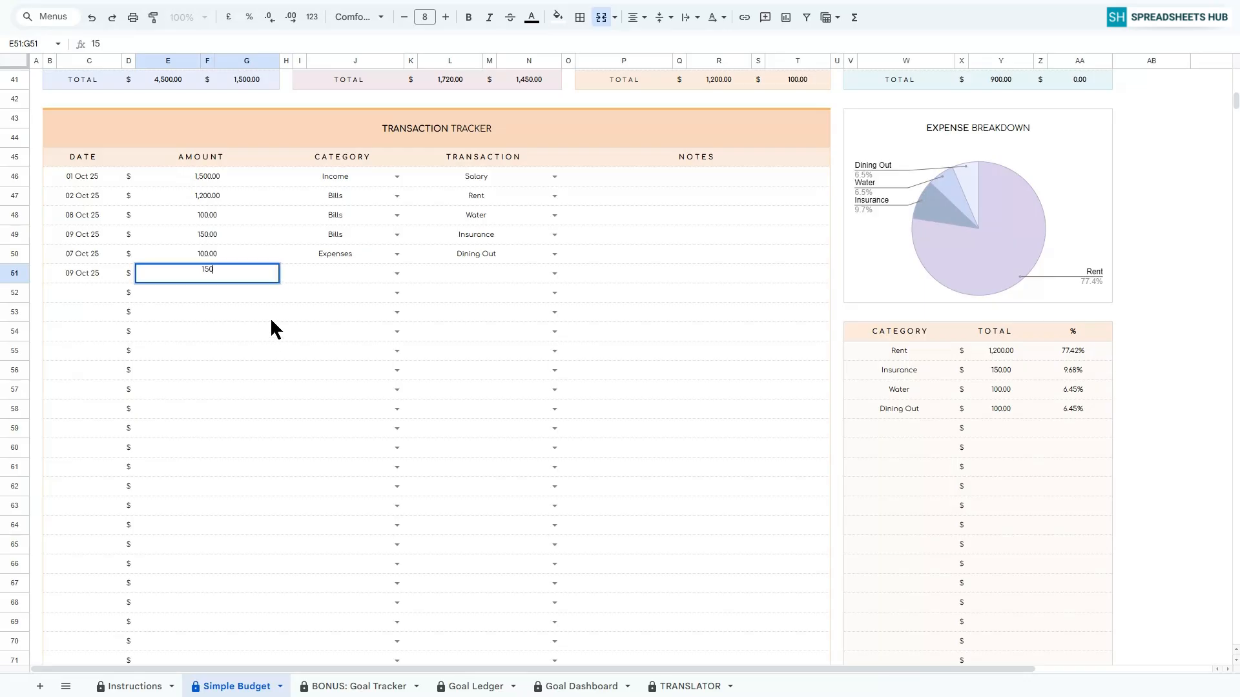
key(Return)
click(396, 273)
click(302, 328)
click(554, 273)
click(448, 328)
Record a 200 Food transaction dated 10 Oct 25 under Expenses in the Transaction Tracker.
double_click(82, 292)
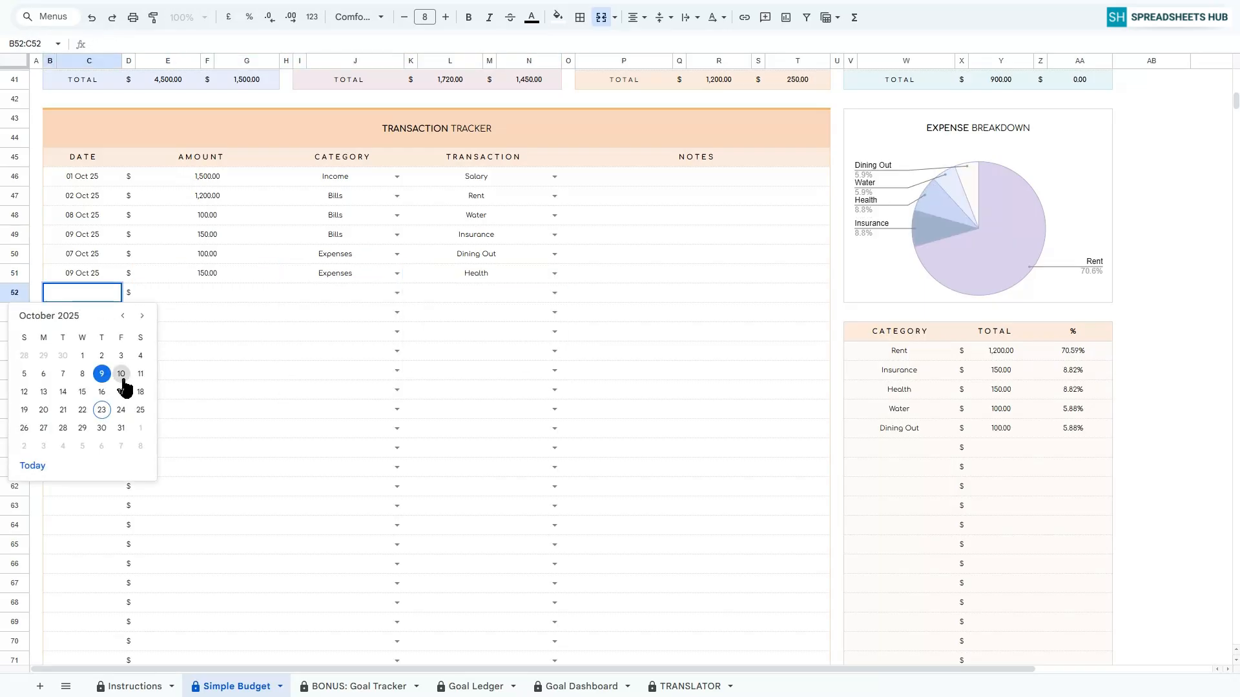
click(123, 373)
click(213, 292)
text(200)
key(Return)
click(397, 293)
click(302, 347)
click(554, 293)
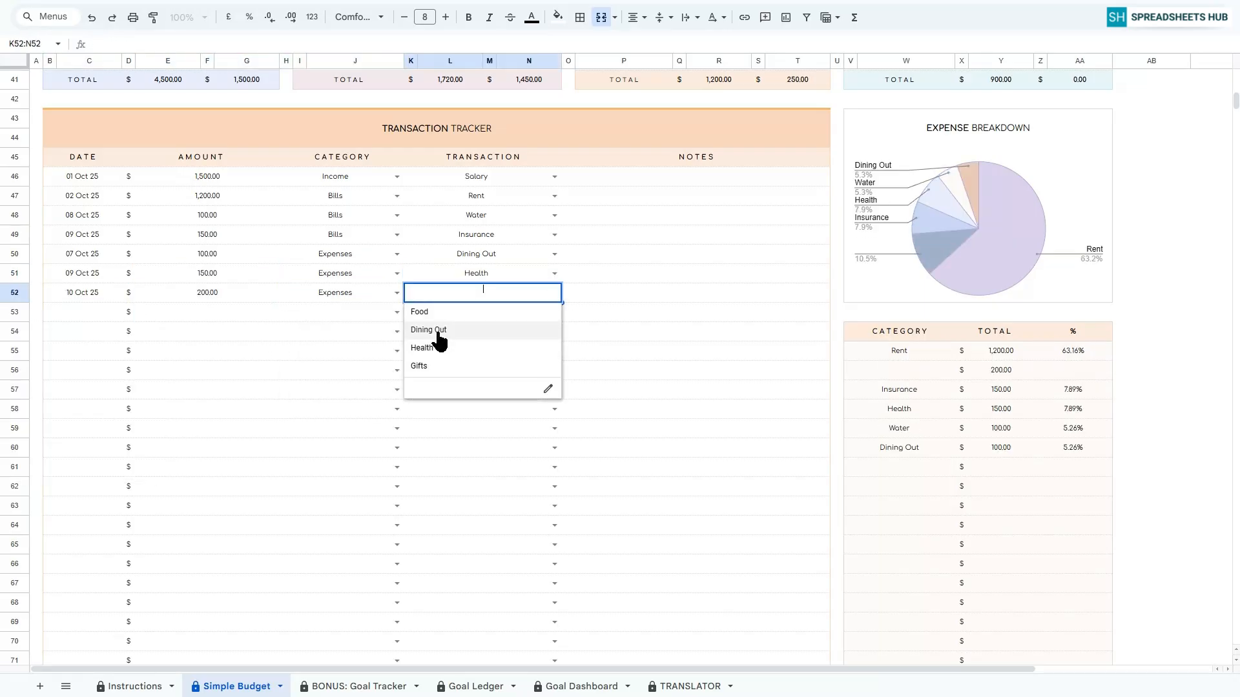
click(439, 343)
Record a 400 Personal Loan payment dated 12 Oct 25 under Debt in the Transaction Tracker.
click(65, 313)
double_click(64, 315)
click(20, 412)
click(213, 312)
text(400)
key(Return)
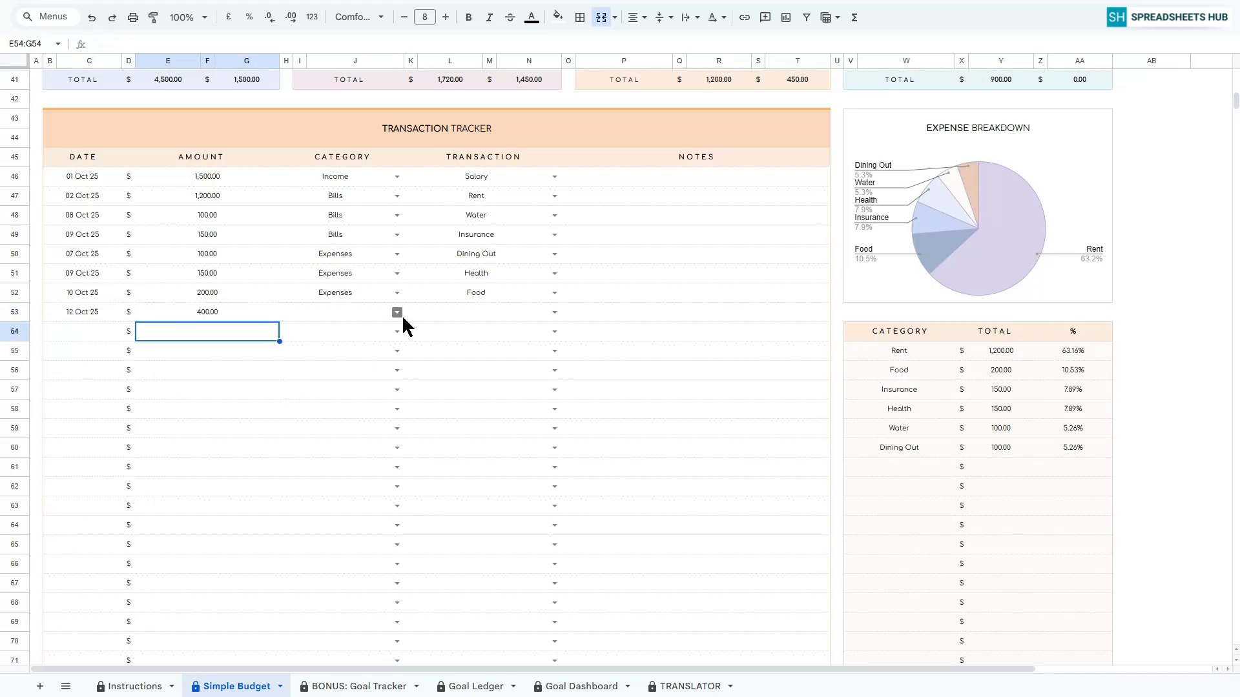
click(397, 312)
click(303, 385)
click(554, 312)
click(445, 367)
Record a 150 Credit Card 2 payment dated 14 Oct 25 under Debt in the Transaction Tracker.
click(75, 333)
double_click(75, 332)
click(82, 434)
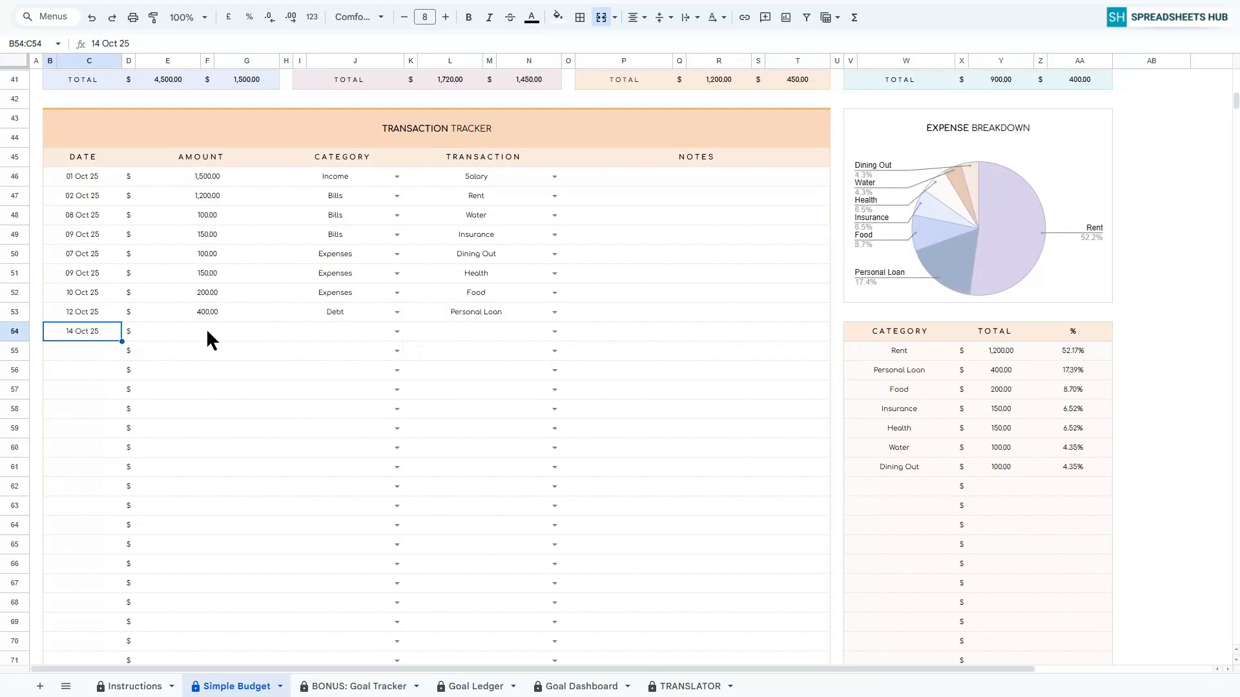
click(207, 333)
text(150)
key(Return)
click(396, 331)
click(303, 404)
click(554, 331)
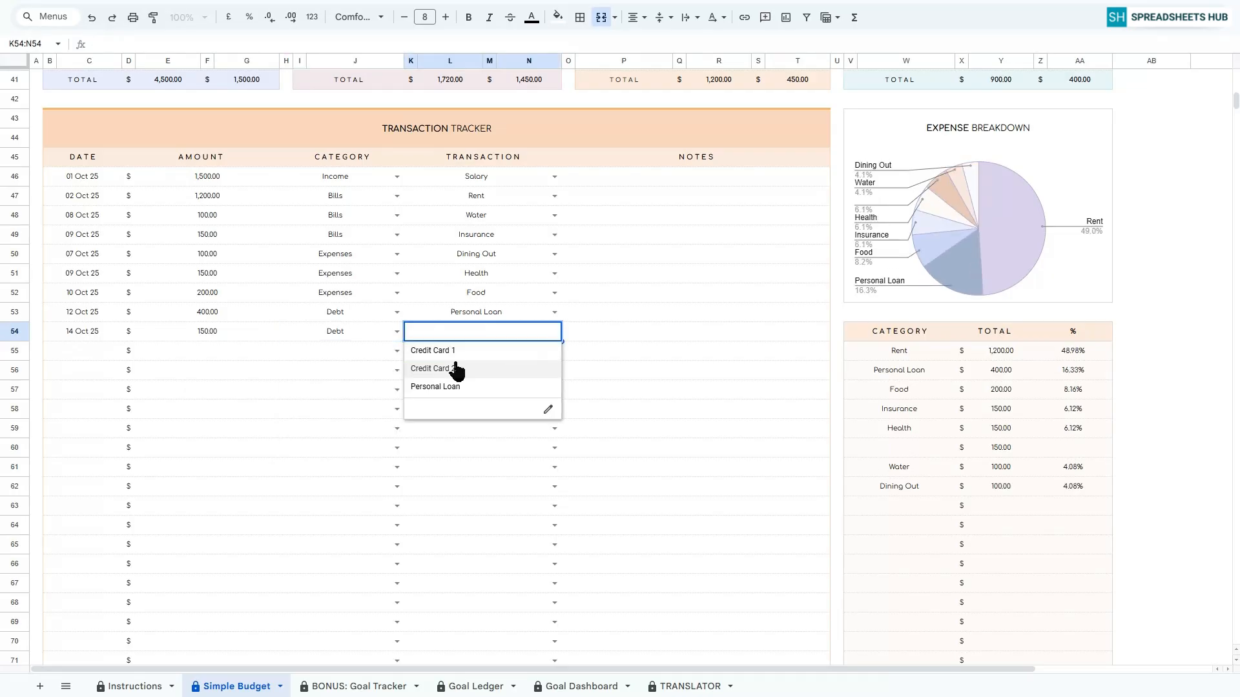
click(446, 367)
Record a 500 Bonuses transaction dated 15 Oct 25 under Income in the Transaction Tracker.
double_click(75, 352)
click(82, 449)
click(207, 351)
text(500)
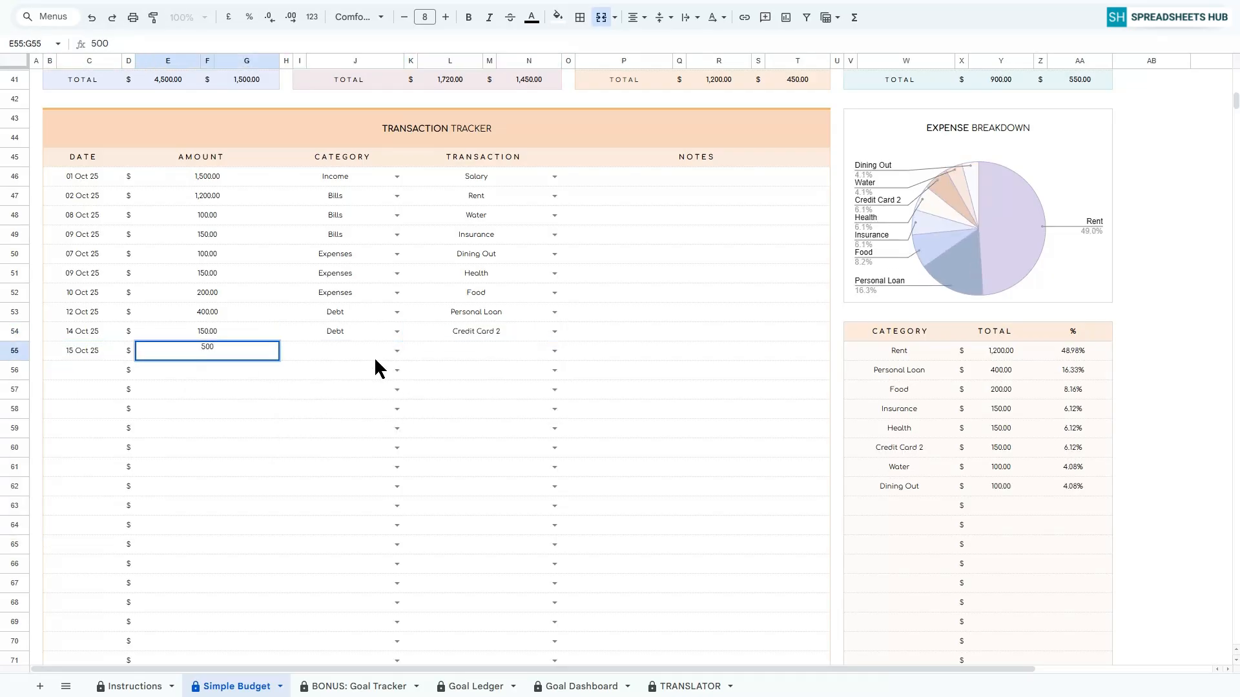
key(Return)
click(397, 351)
click(299, 369)
click(554, 351)
click(445, 387)
Record a 1000 Freelance transaction dated 16 Oct 25 under Income in the Transaction Tracker.
double_click(75, 370)
click(102, 468)
click(208, 370)
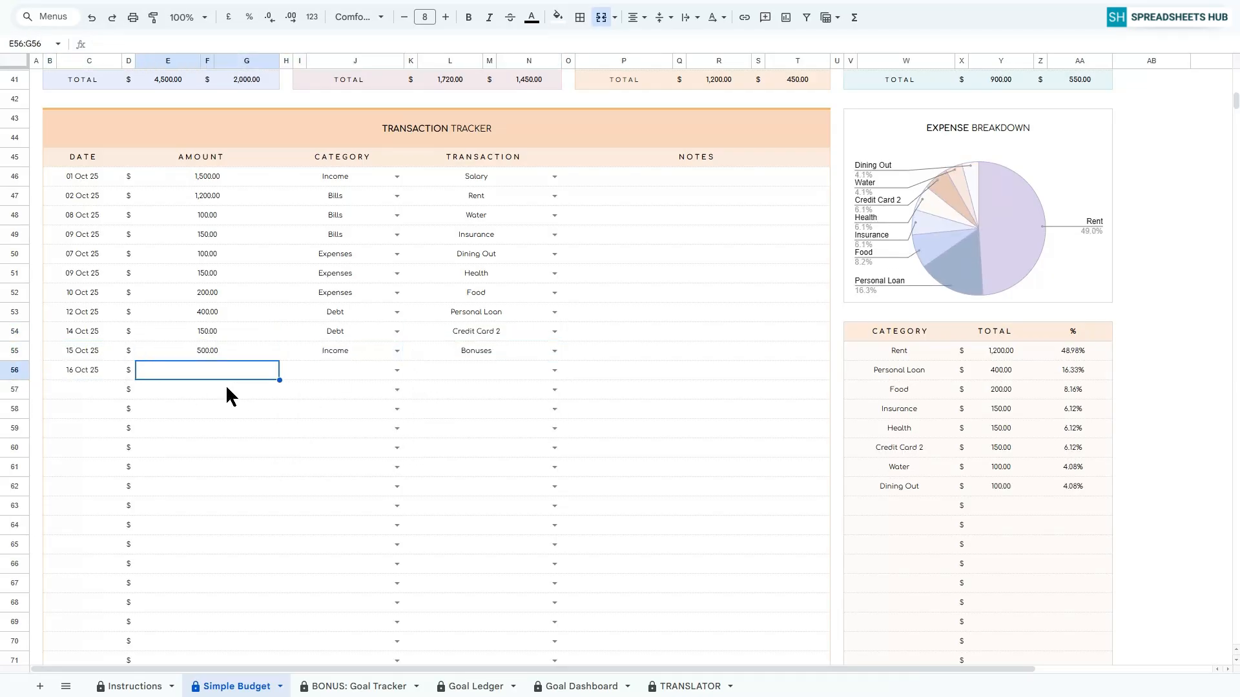
text(1000)
key(Return)
click(394, 373)
click(303, 391)
click(501, 378)
click(446, 426)
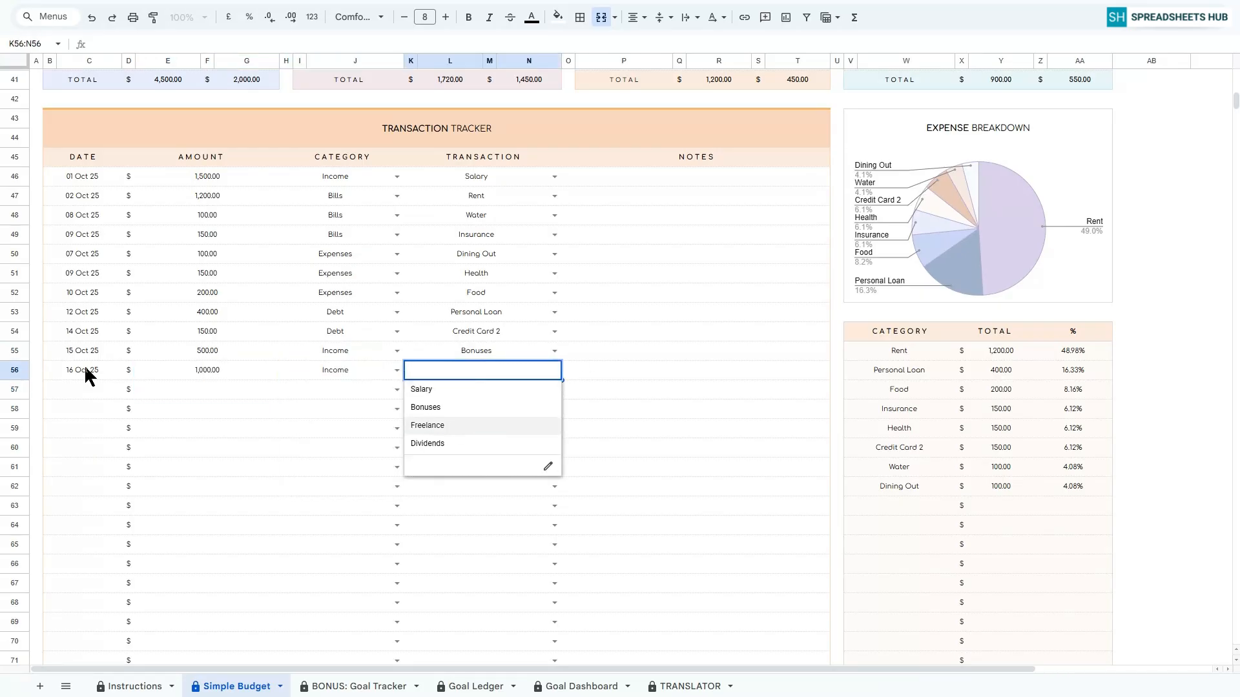
Record a 300 Emergency Fund transaction dated 21 Oct 25 under Savings in the Transaction Tracker.
double_click(75, 389)
click(63, 506)
click(208, 390)
text(300)
key(Return)
click(397, 389)
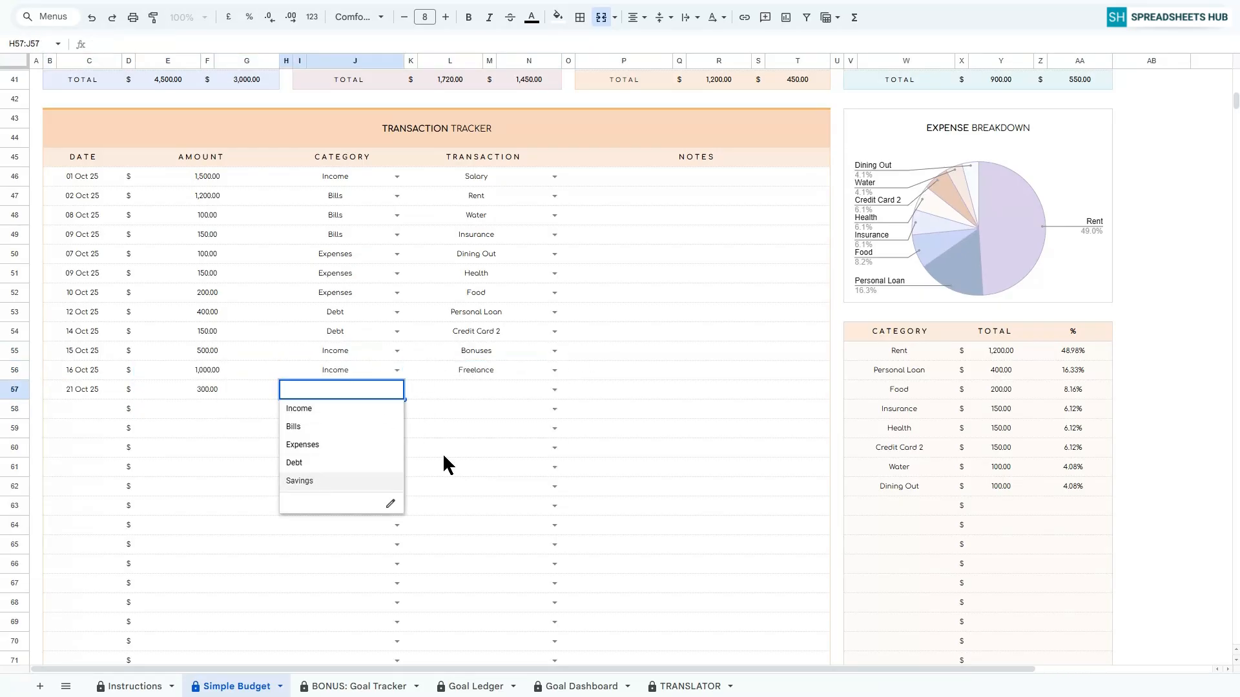
click(303, 479)
click(554, 390)
click(442, 410)
Record a 200 Vacation Savings transaction dated 15 Oct 25 under Savings in the Transaction Tracker.
double_click(75, 409)
click(83, 506)
click(208, 409)
text(200)
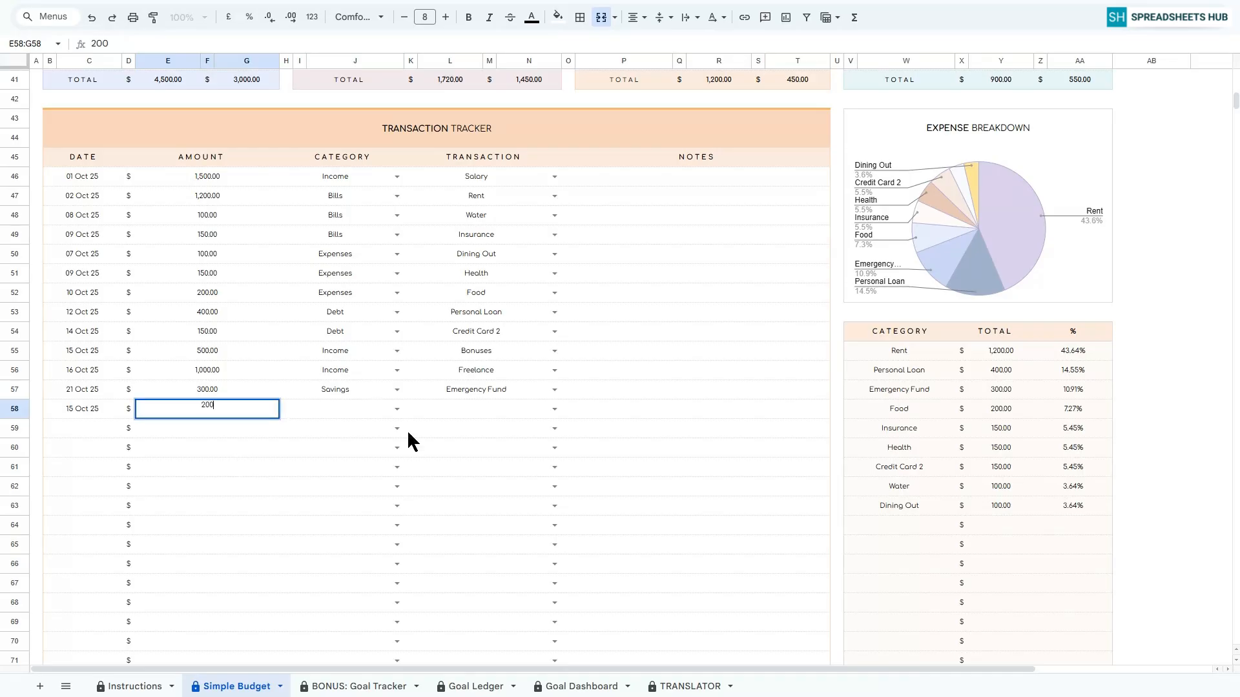
key(Return)
click(397, 408)
click(303, 506)
click(554, 409)
click(462, 443)
Record a 300 Travel transaction dated 16 Oct 25 under Savings in the Transaction Tracker.
double_click(75, 428)
click(100, 527)
click(207, 428)
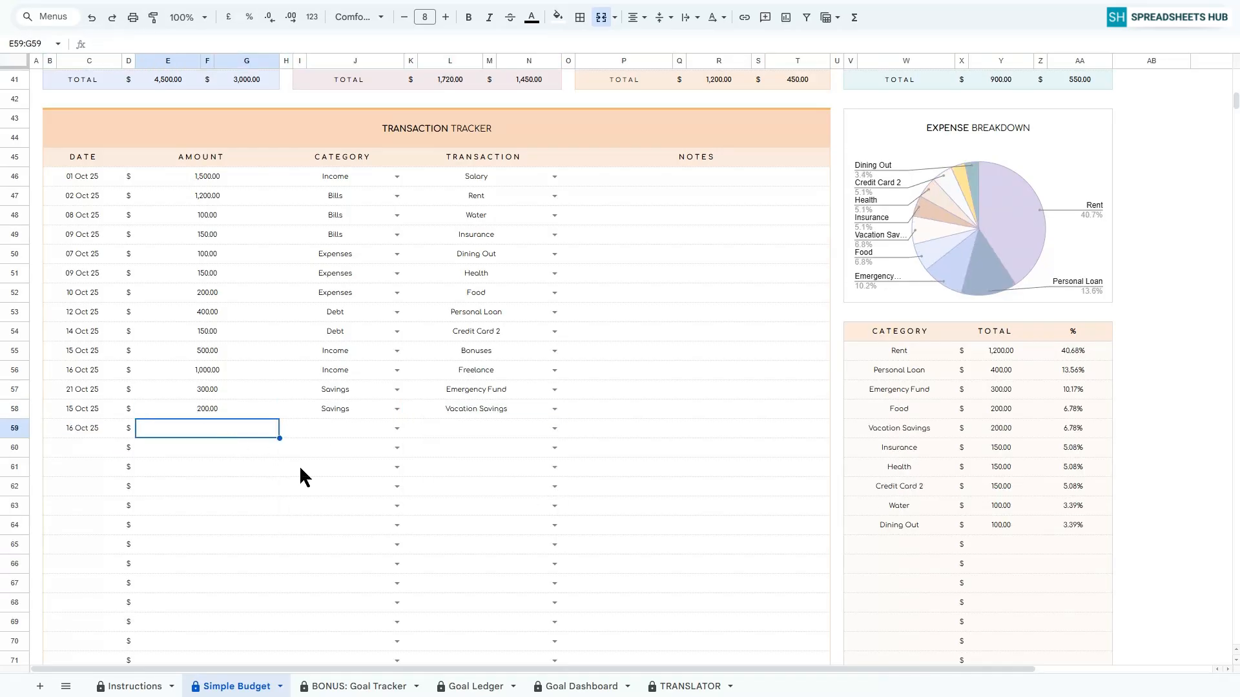
text(300)
key(Return)
click(396, 428)
click(310, 507)
click(554, 428)
click(443, 501)
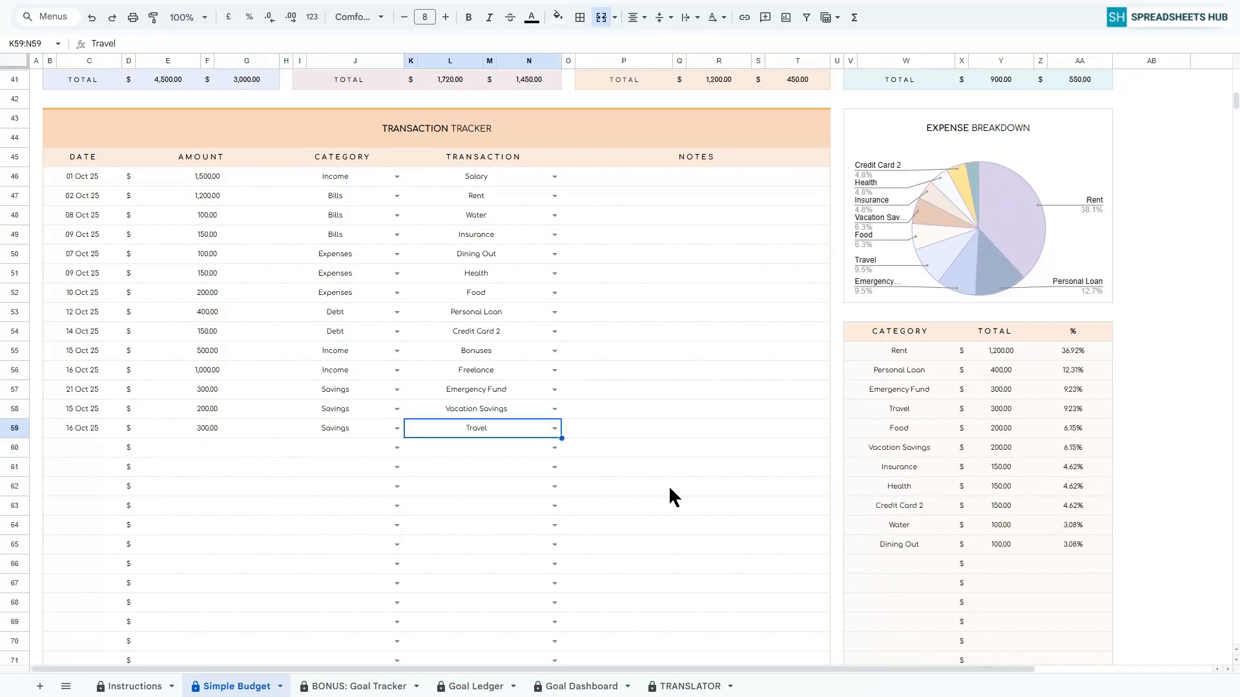
Set the Rollover budget to 1000 in the Cash Flow Summary table.
scroll(665, 487, up, 12)
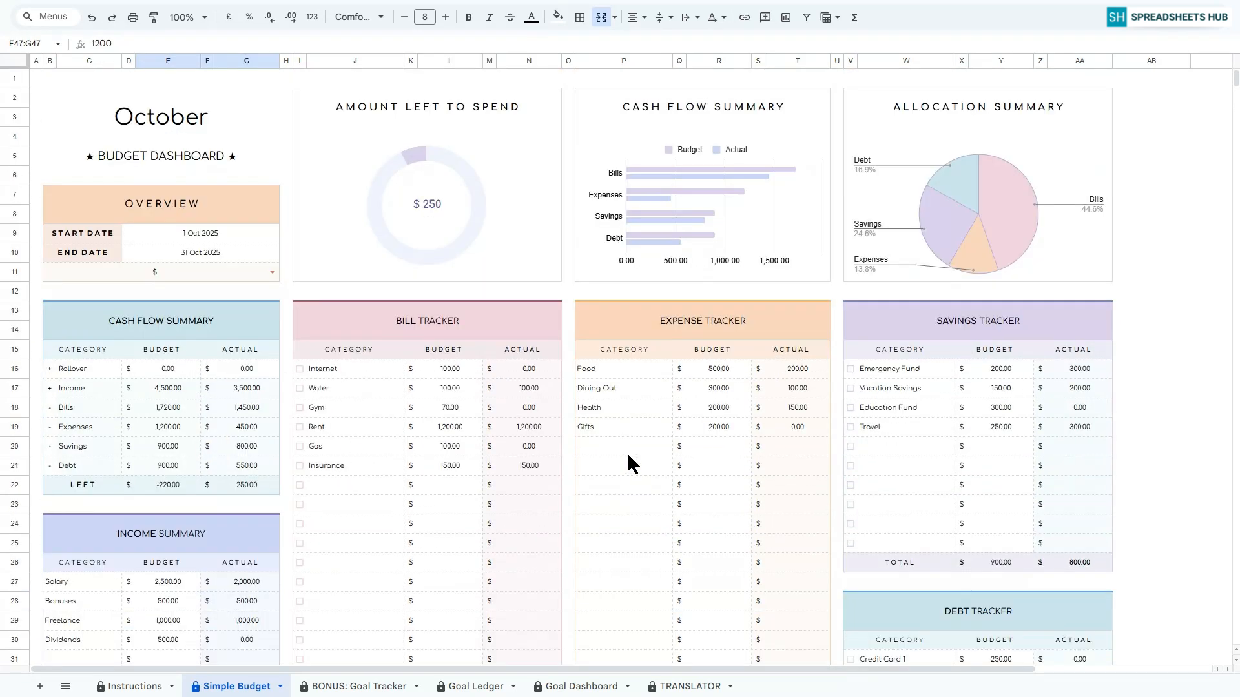
click(31, 78)
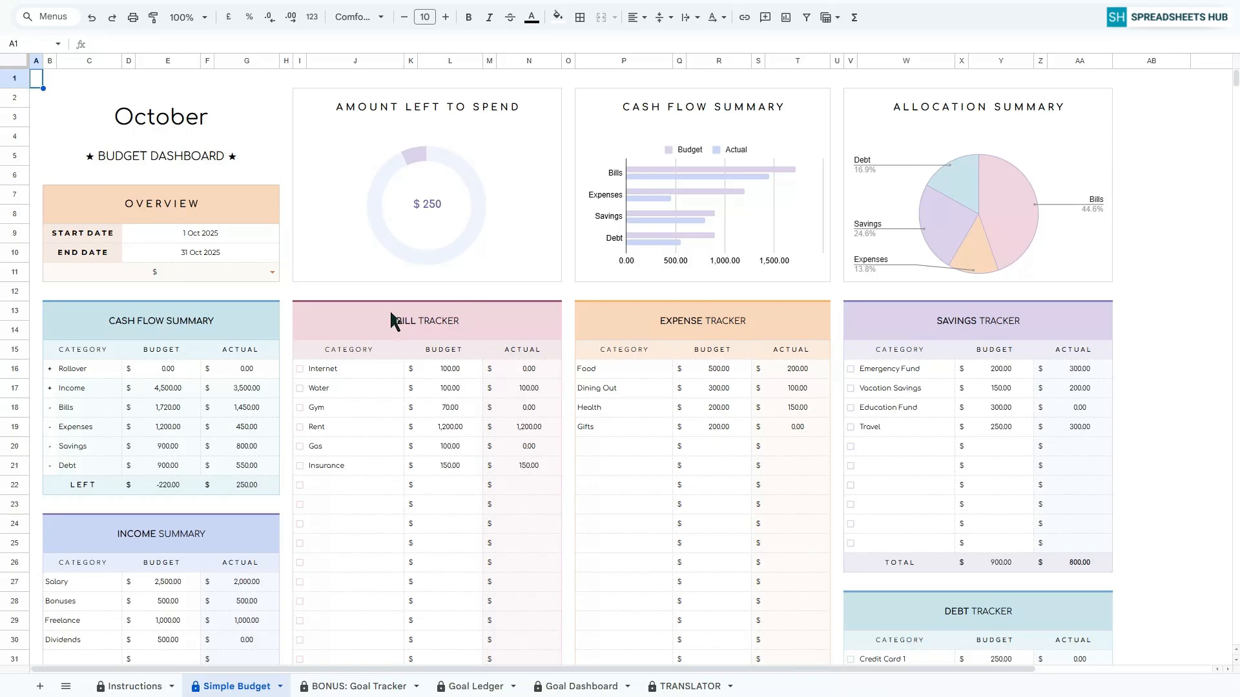
click(197, 325)
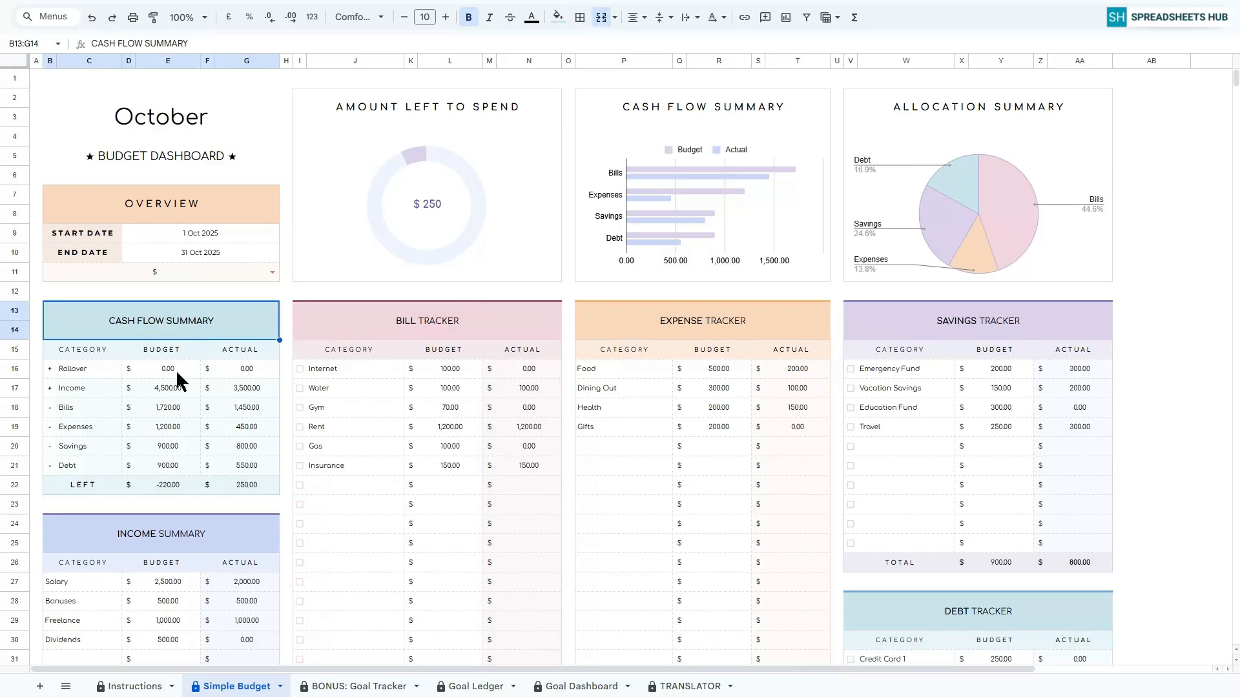
click(83, 371)
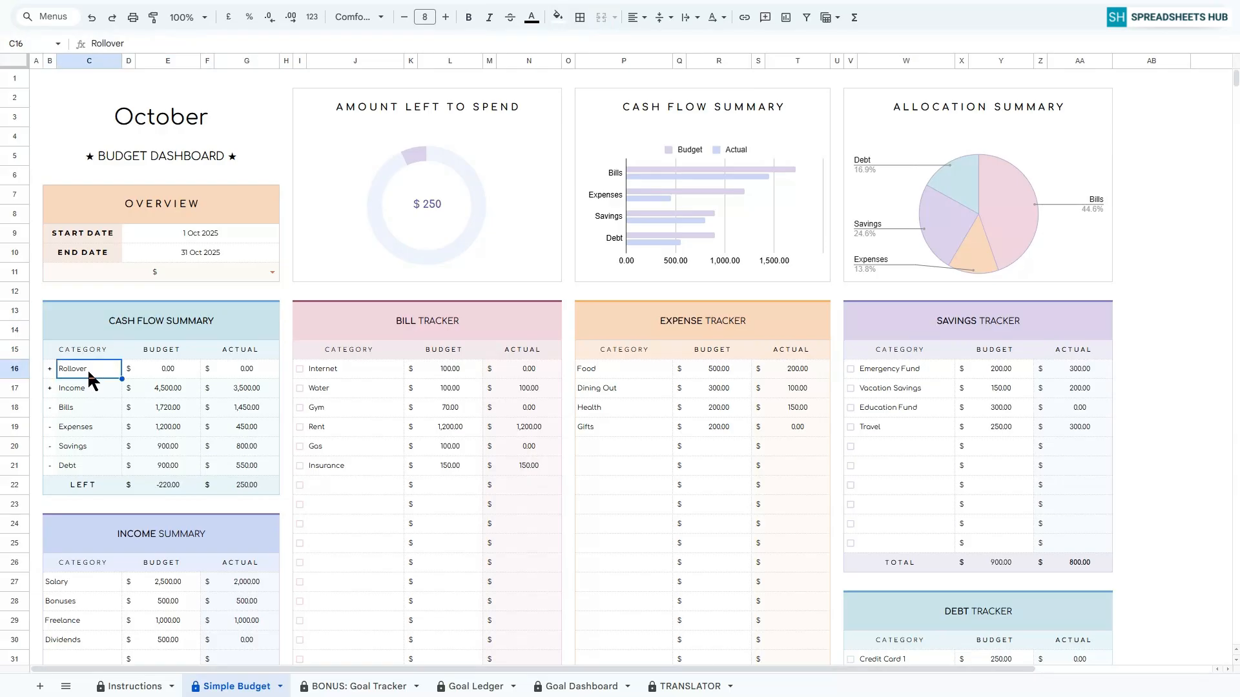
click(155, 363)
text(1000)
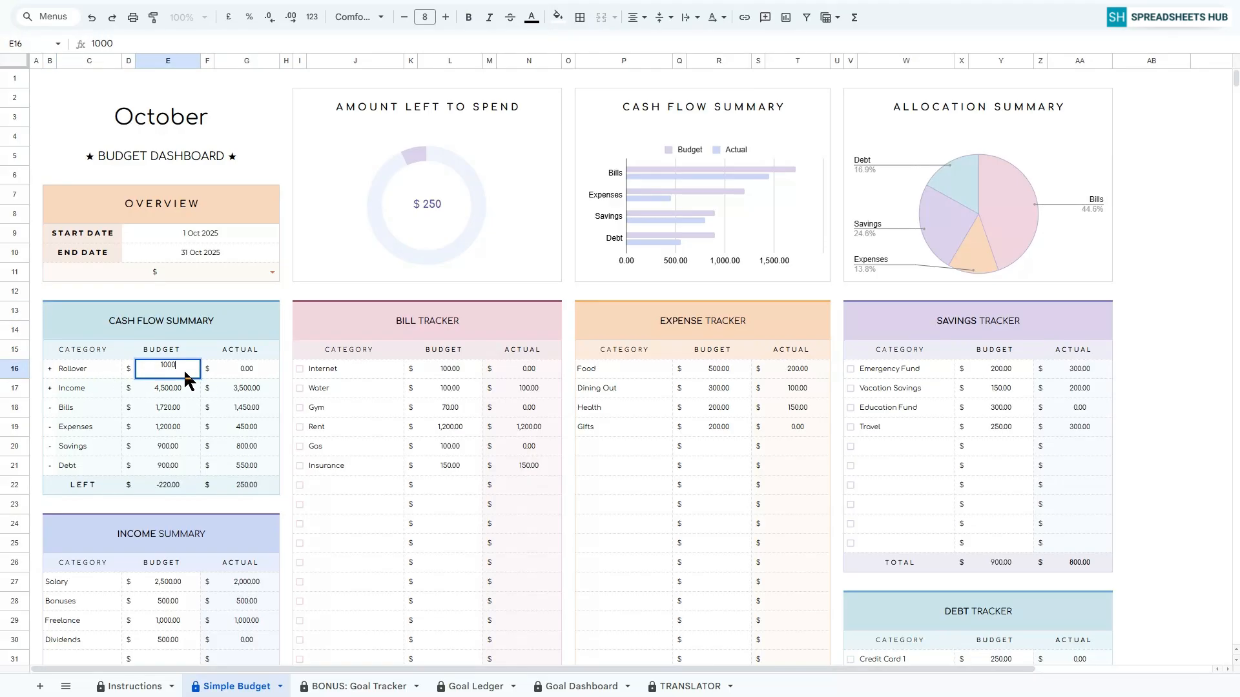
key(Return)
click(168, 368)
Examine the Amount Left to Spend, Cash Flow Summary and Allocation Summary charts and the Expense Breakdown with its category table.
click(476, 108)
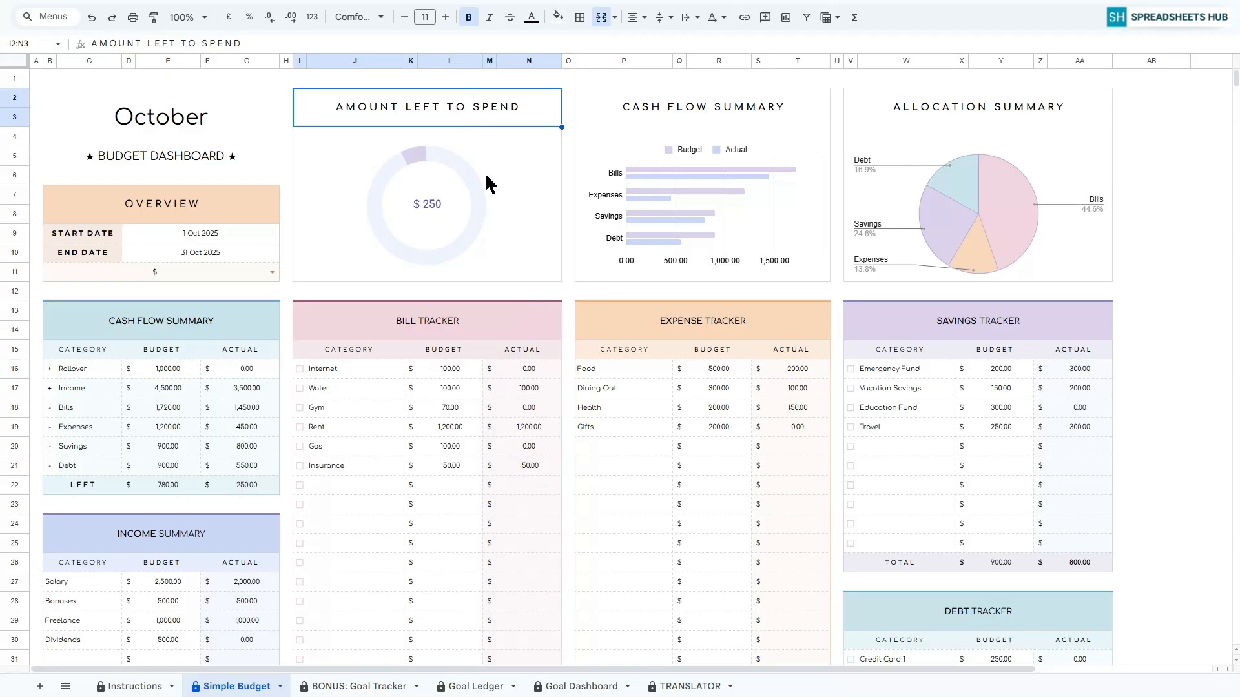
click(707, 105)
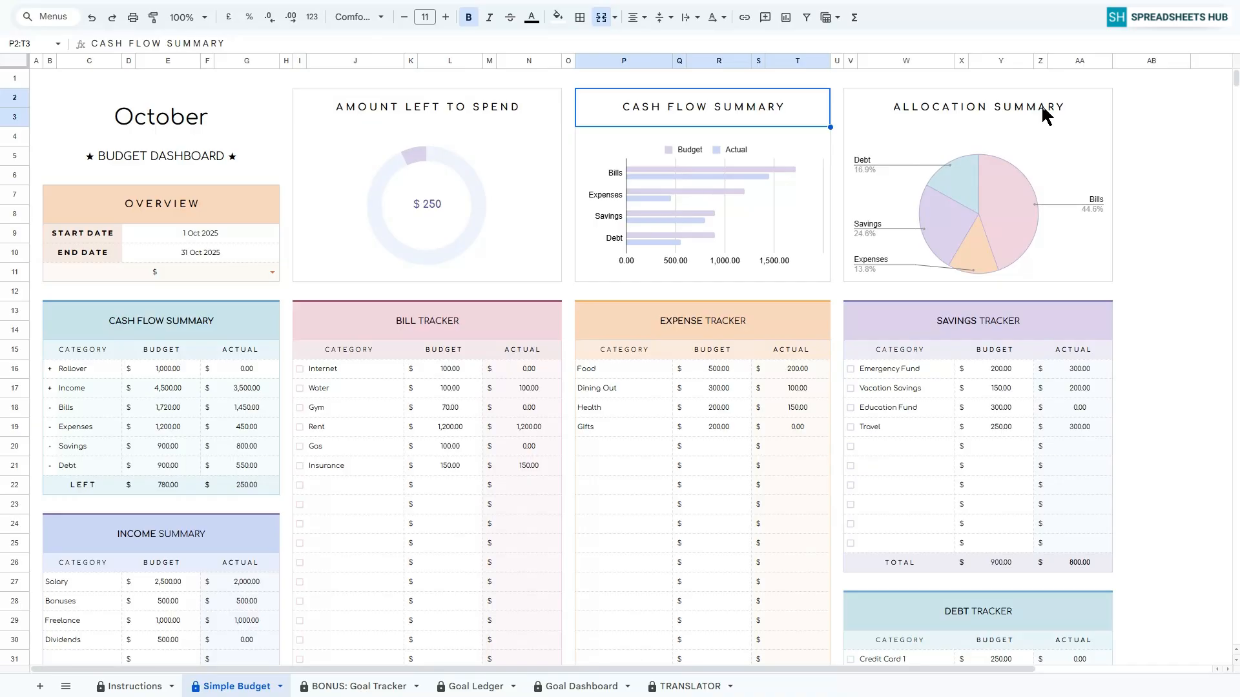
click(1007, 106)
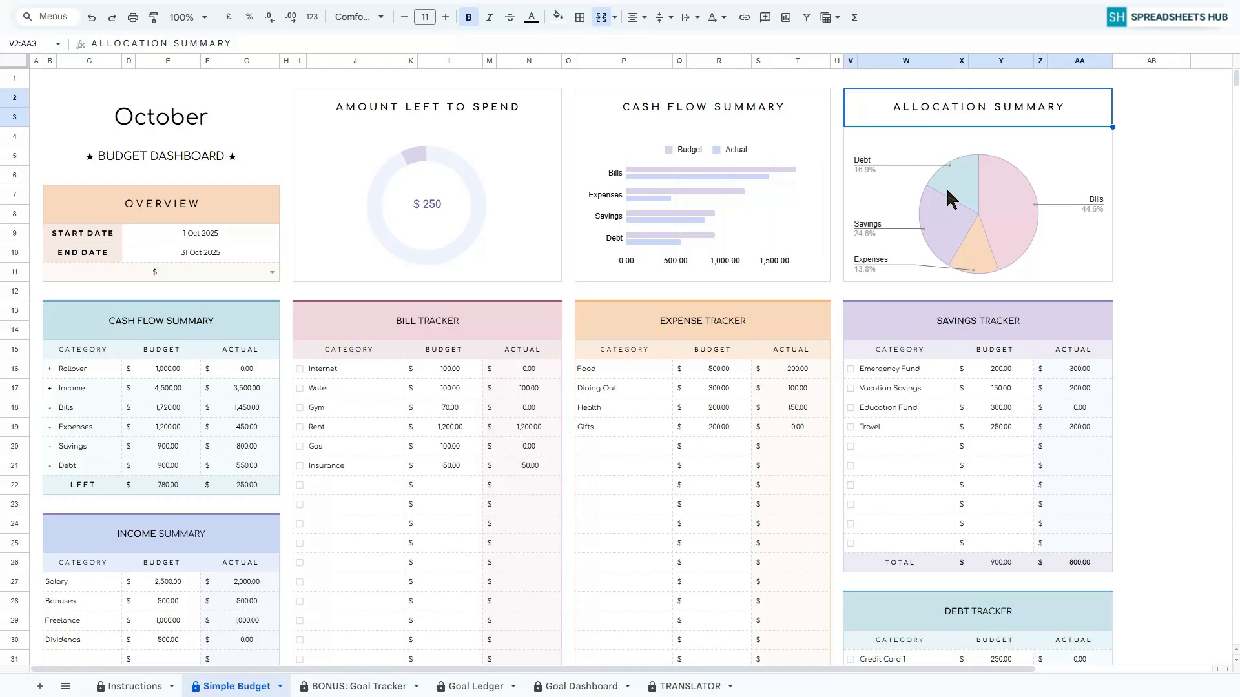
scroll(1024, 330, down, 7)
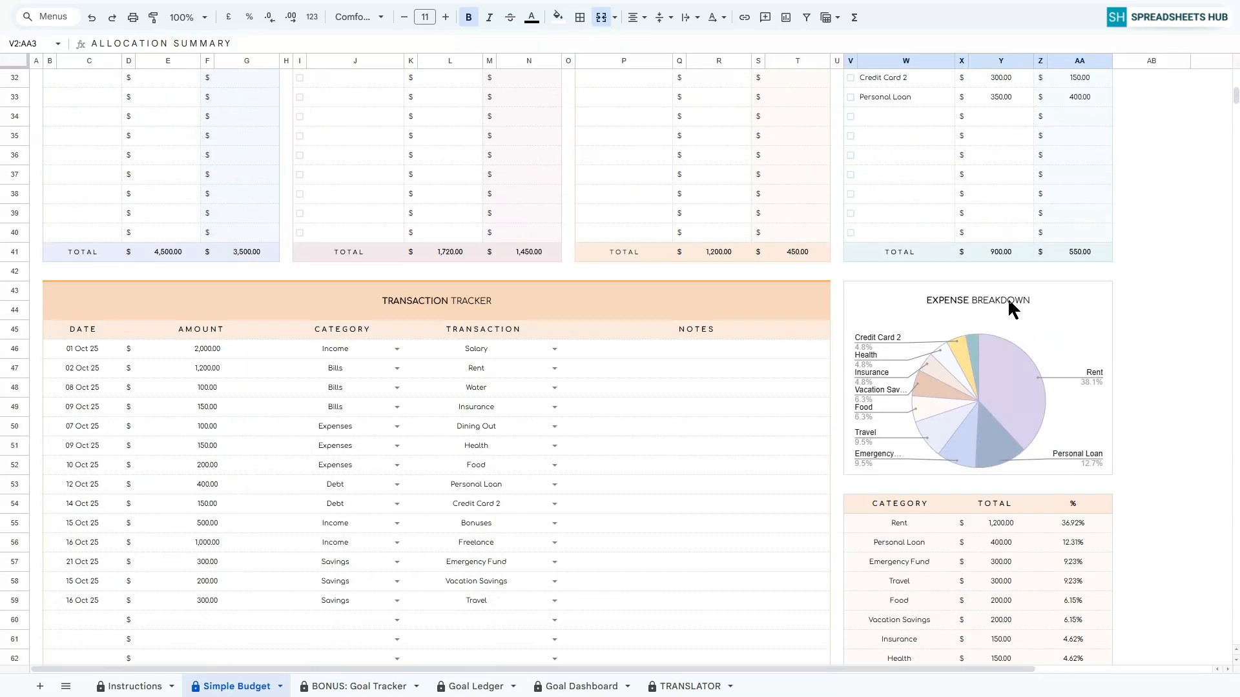
click(1012, 309)
scroll(977, 351, down, 2)
click(951, 417)
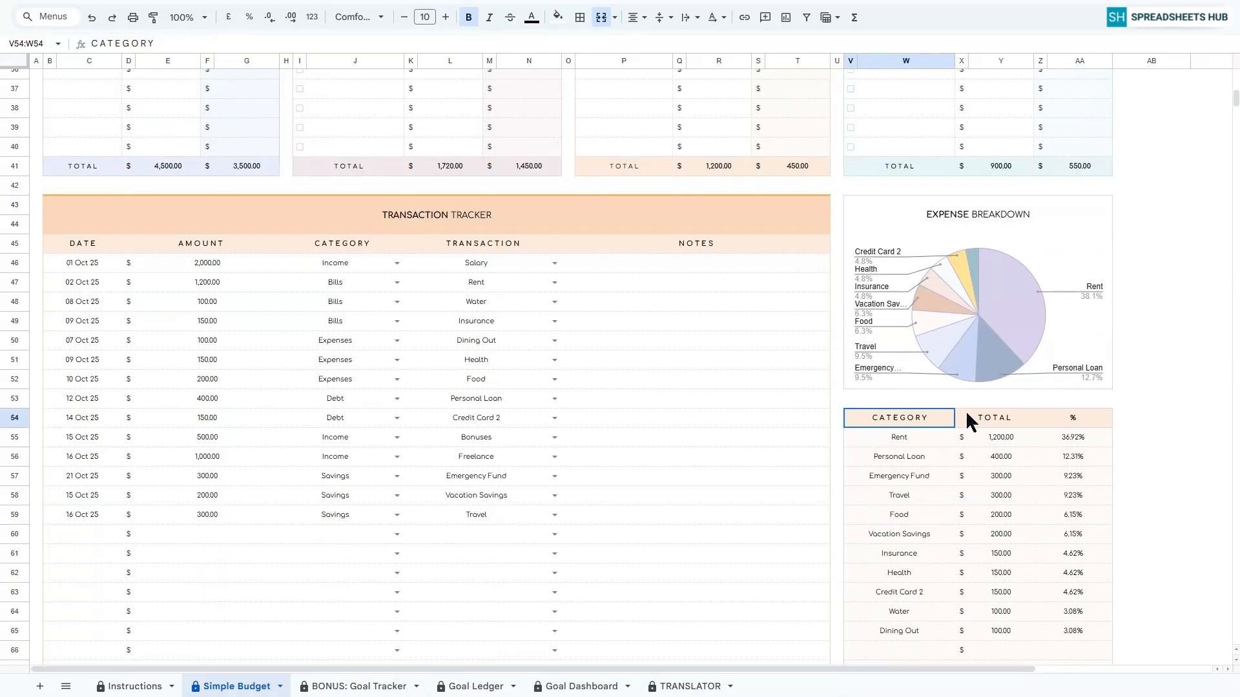
drag(966, 416, 1054, 414)
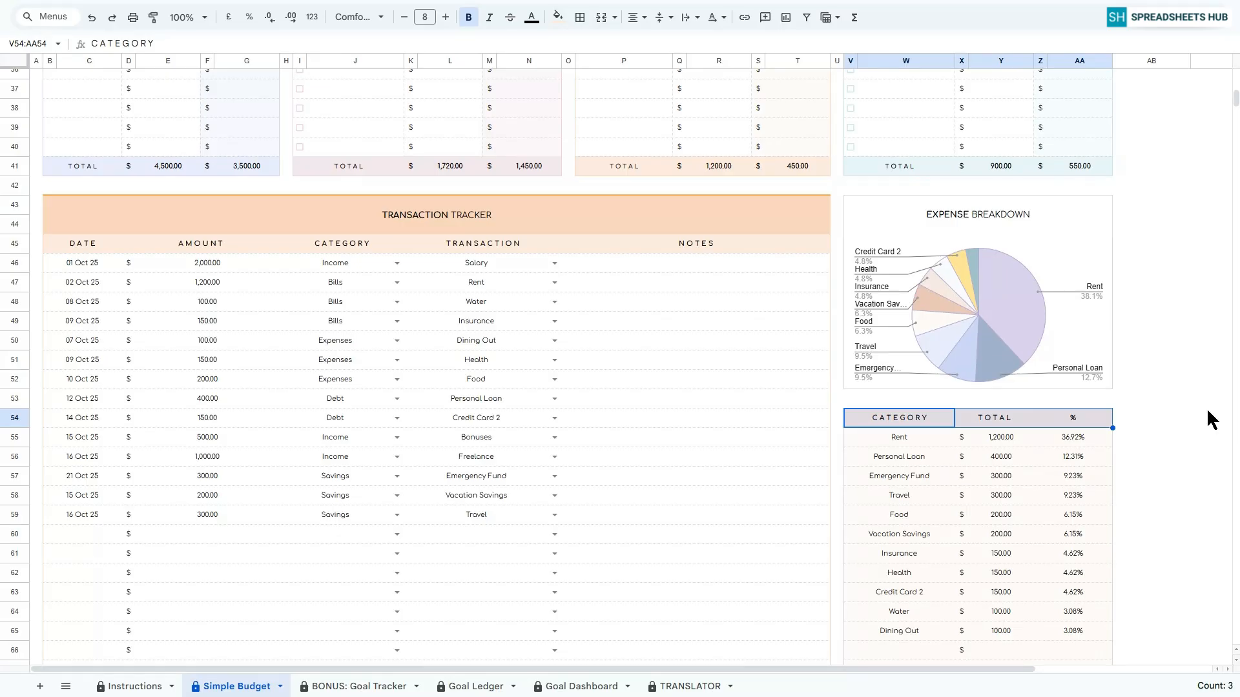
Check off Internet and Water in the Bill Tracker, Vacation Savings in the Savings Tracker, and Credit Card 1 in the Debt Tracker.
scroll(1208, 413, up, 12)
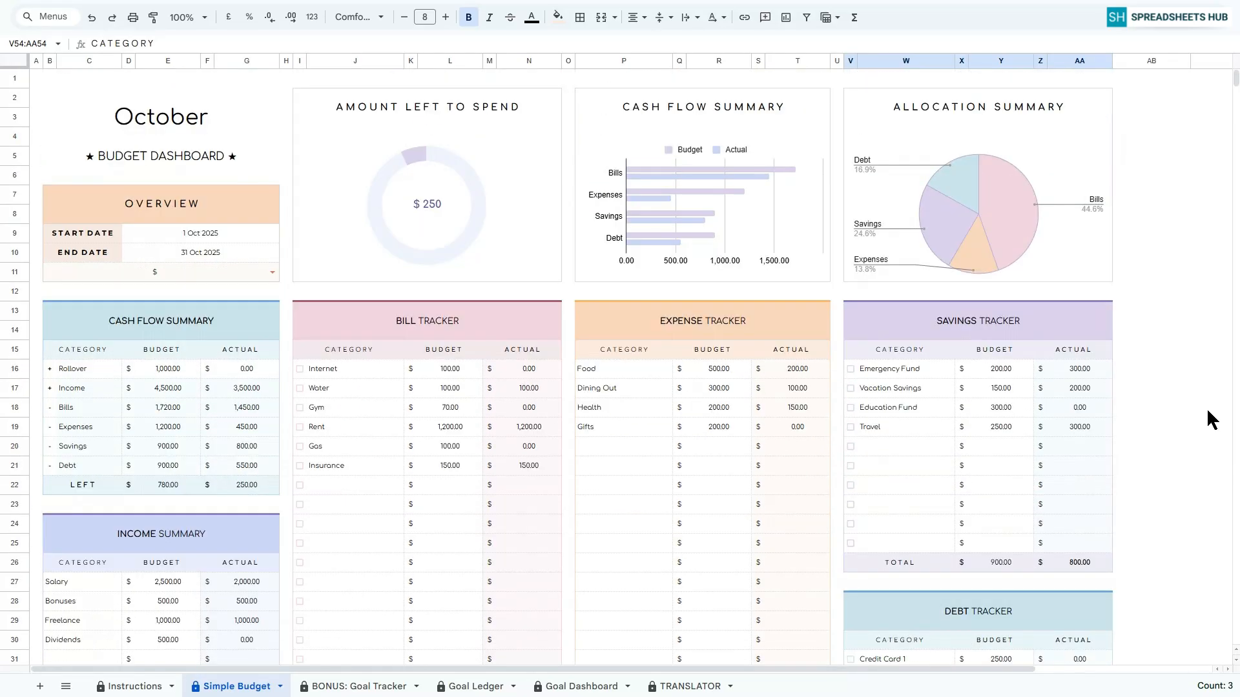
click(400, 327)
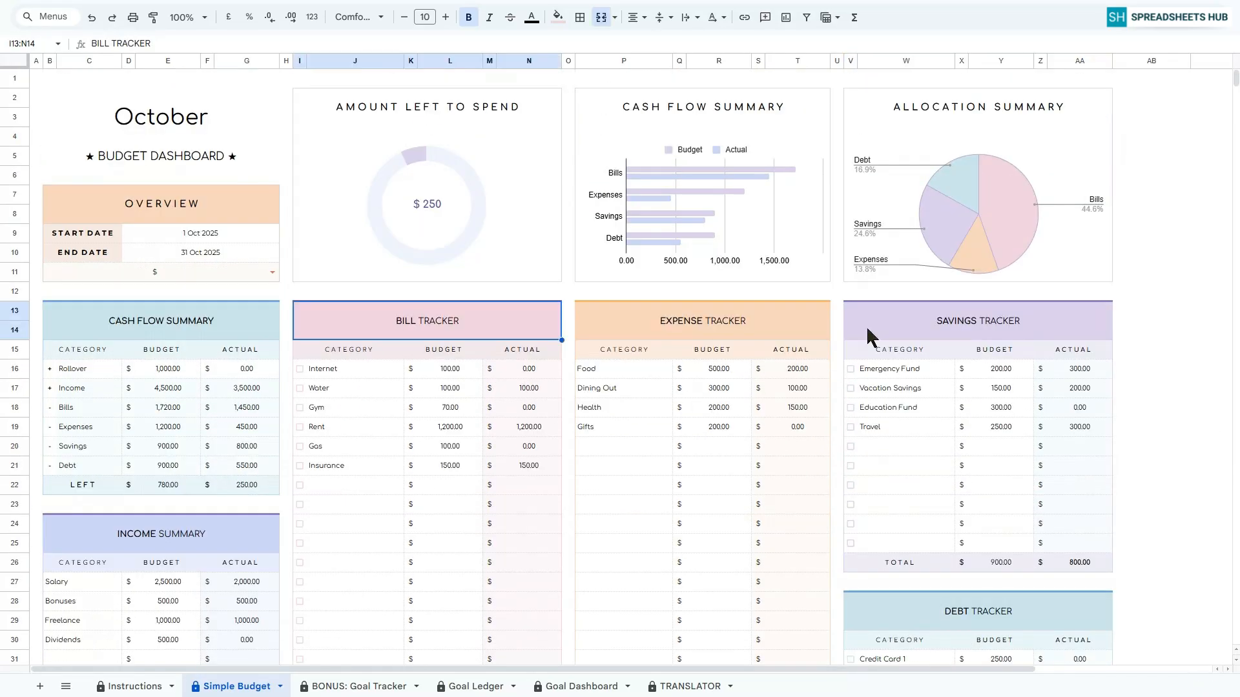
click(1000, 323)
scroll(1033, 452, down, 3)
click(994, 435)
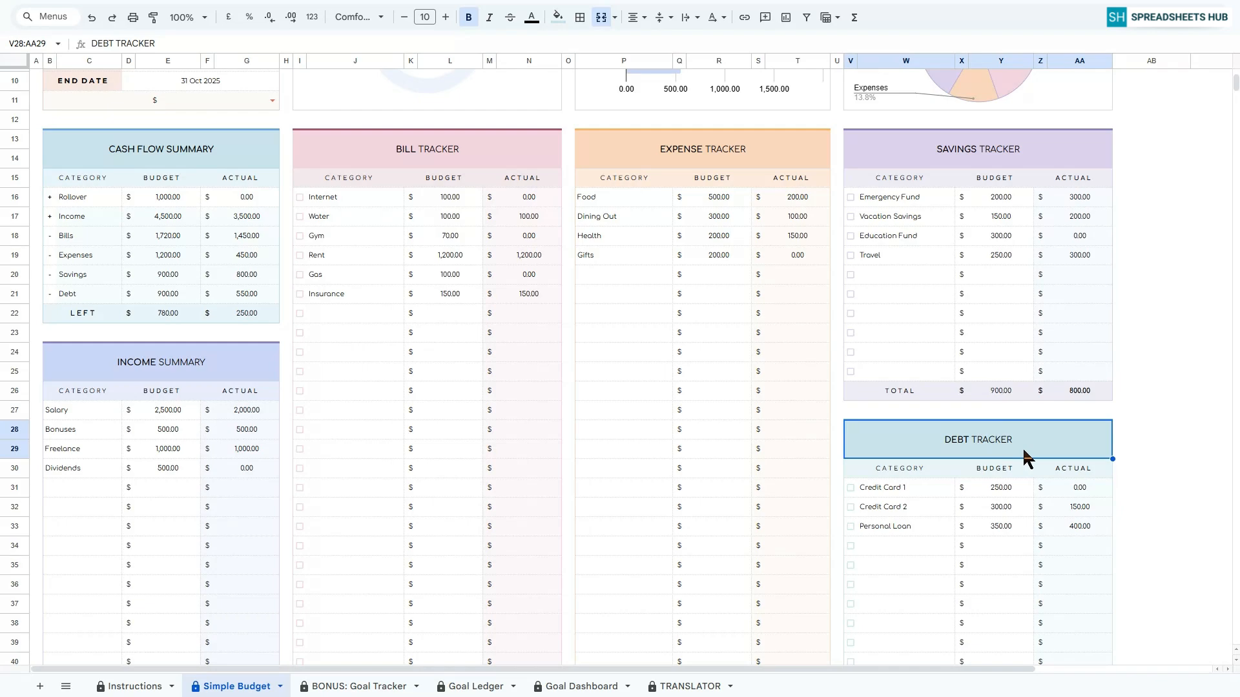
click(300, 198)
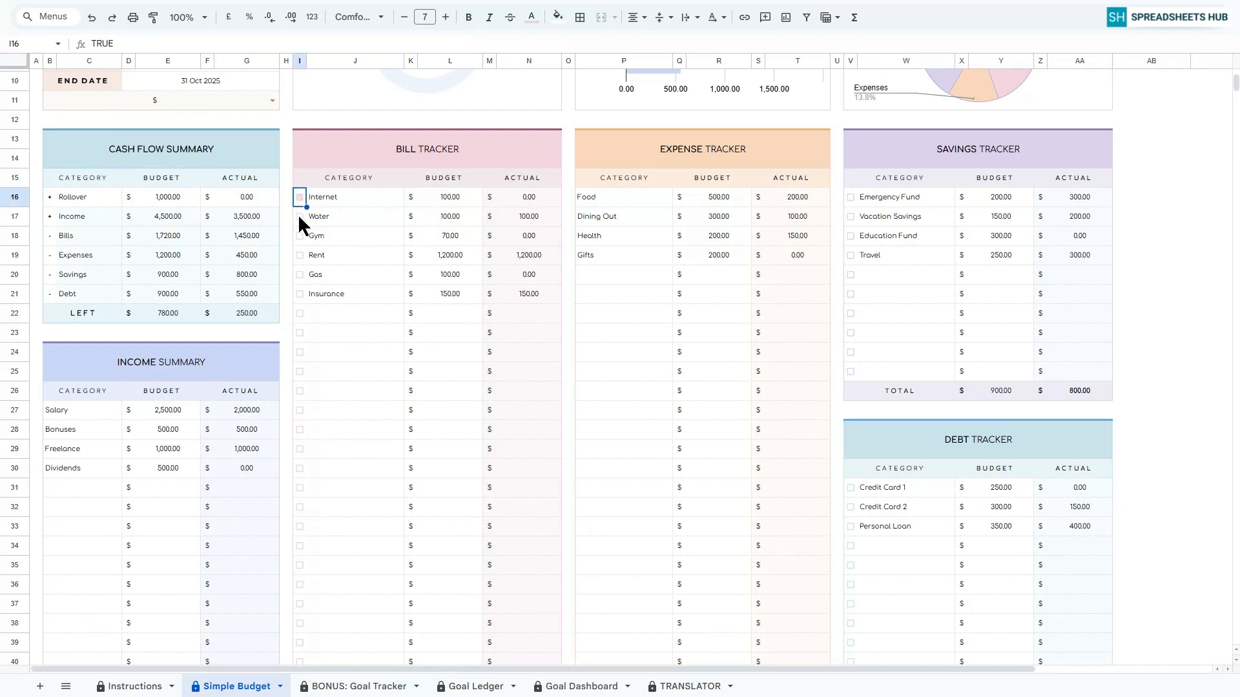
click(300, 216)
click(850, 218)
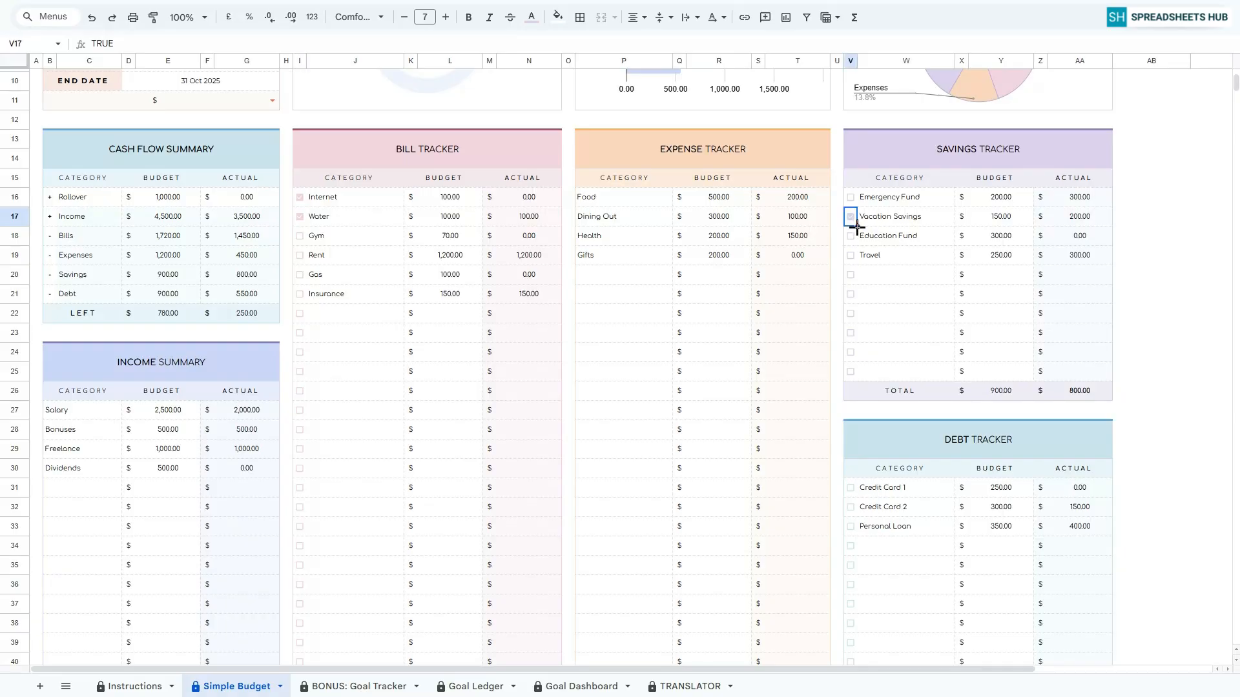
click(850, 488)
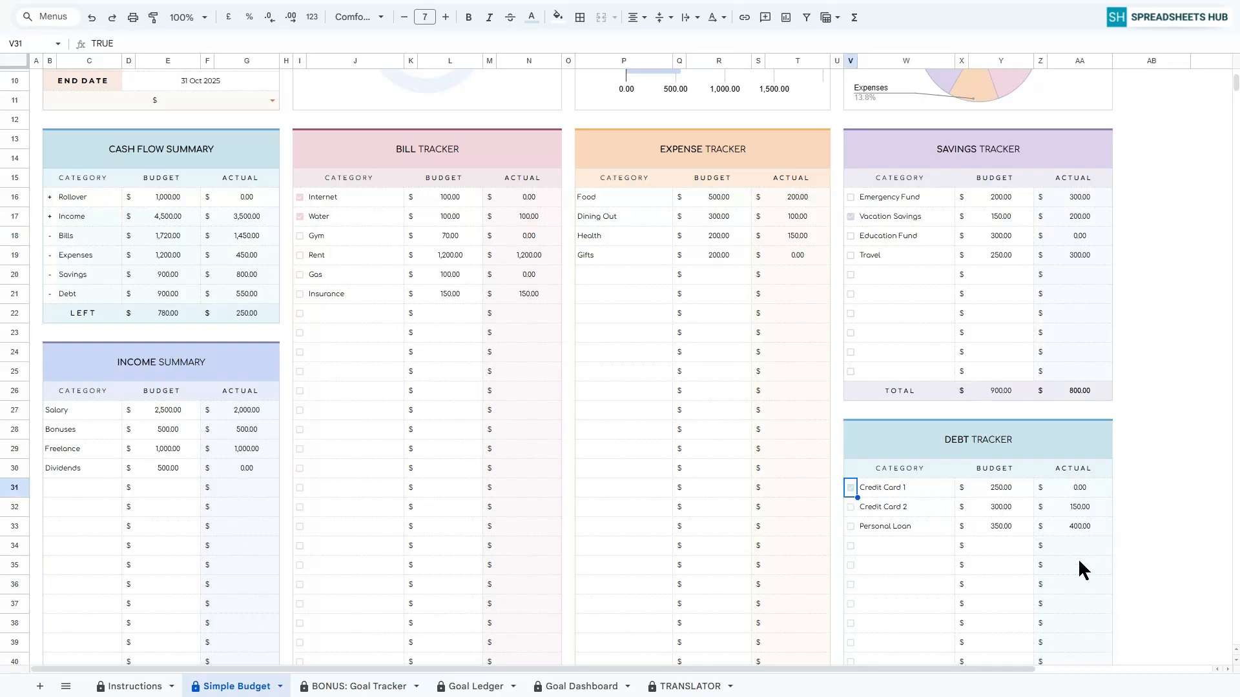
Open the BONUS: Goal Tracker sheet and enter Goal 1 as the first goal in the goals table.
scroll(1079, 567, up, 3)
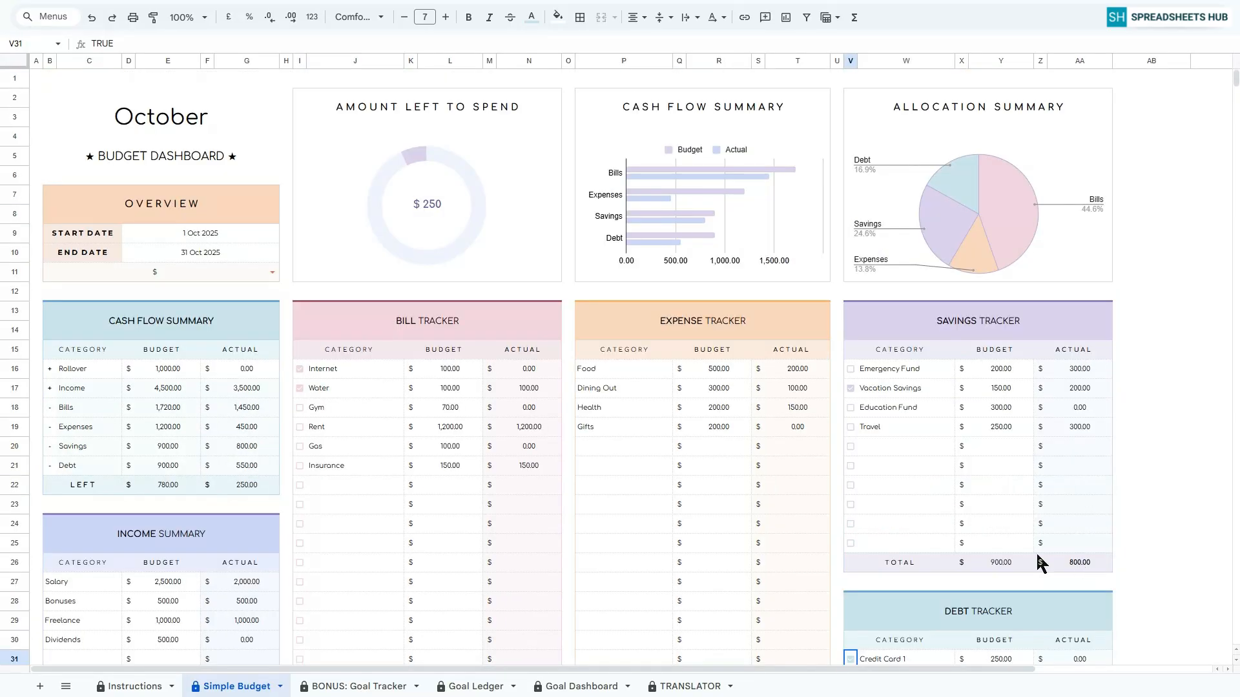
click(34, 79)
click(359, 686)
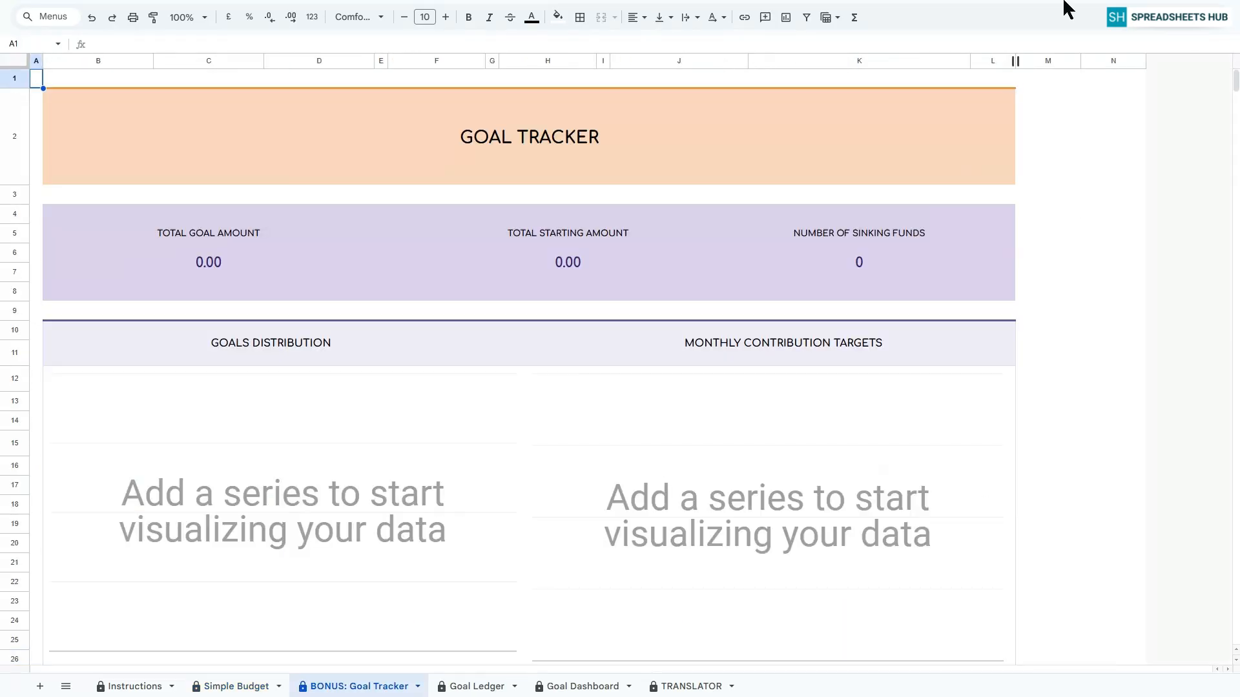
scroll(1048, 231, down, 5)
scroll(1049, 237, up, 1)
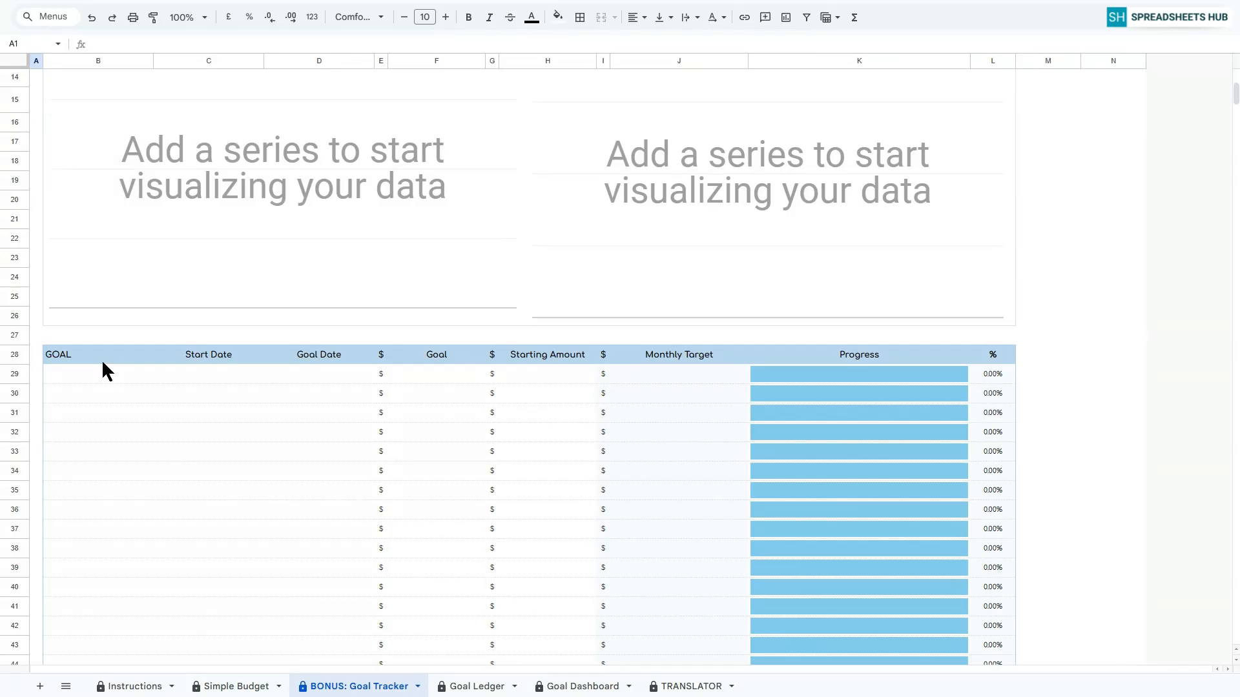
scroll(103, 371, down, 1)
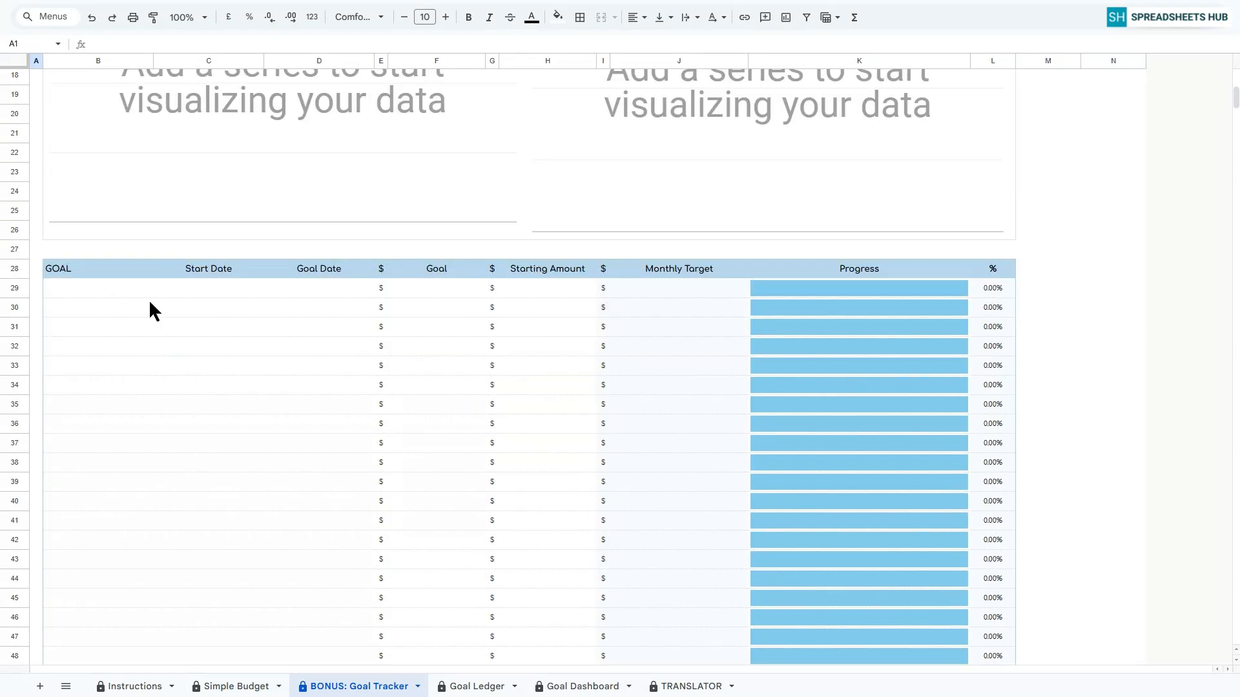
click(86, 289)
text(Goal 1)
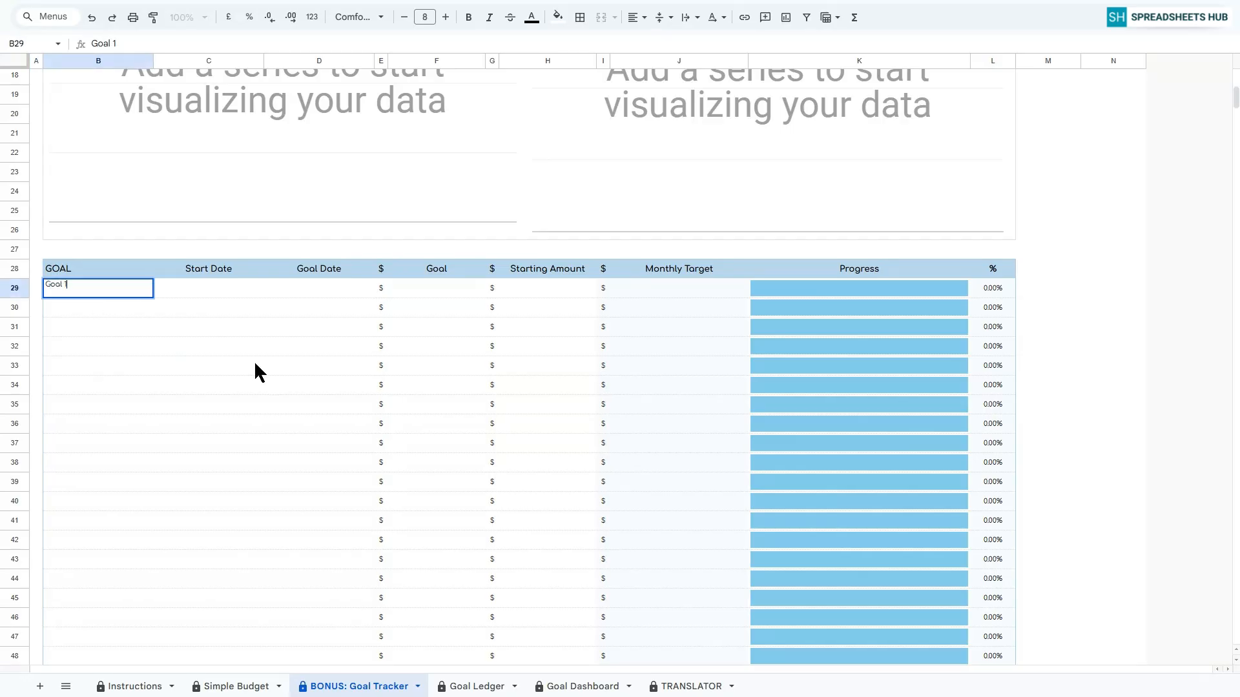
key(Return)
Set Goal 1's start date to October 2025 and its goal date to 01/01/2026.
click(209, 288)
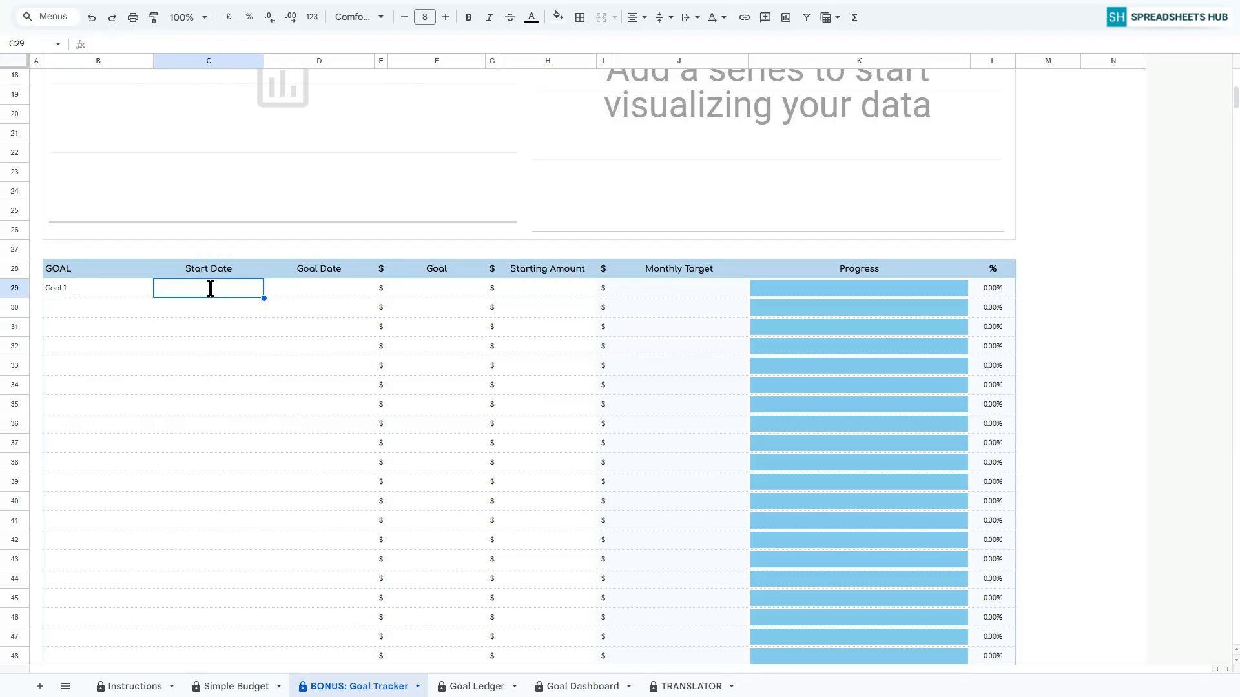
double_click(209, 288)
click(207, 349)
click(318, 291)
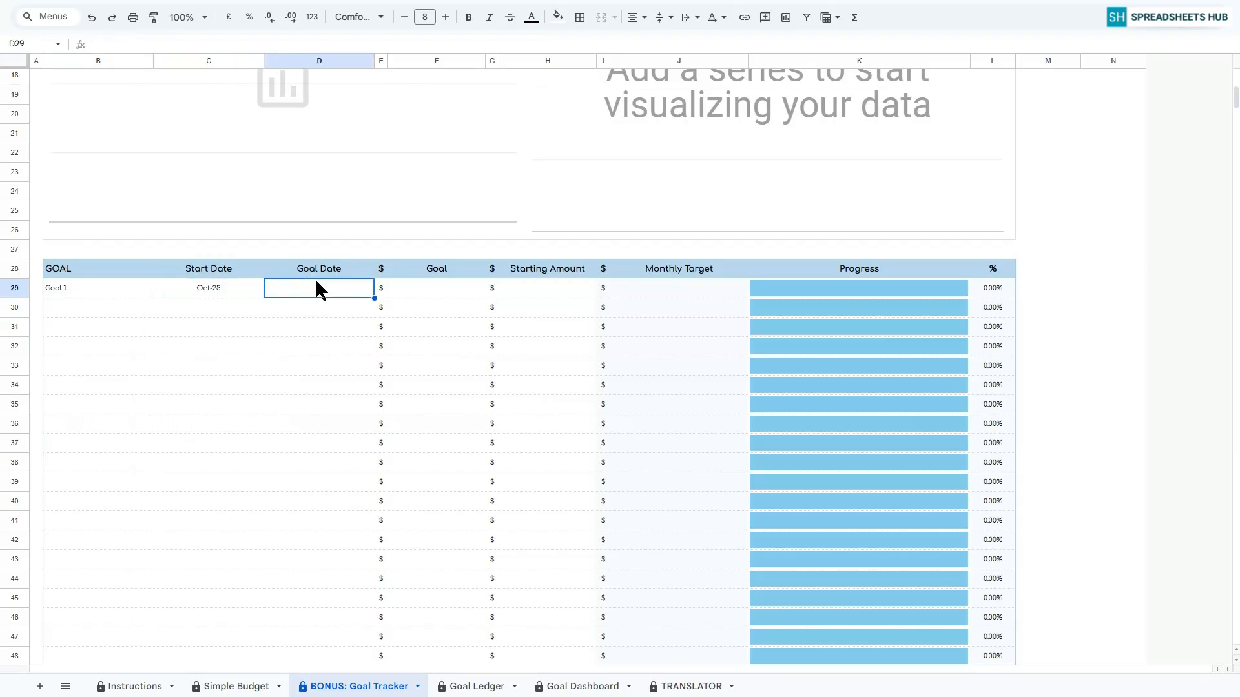
double_click(317, 286)
click(377, 311)
click(377, 311)
click(377, 311)
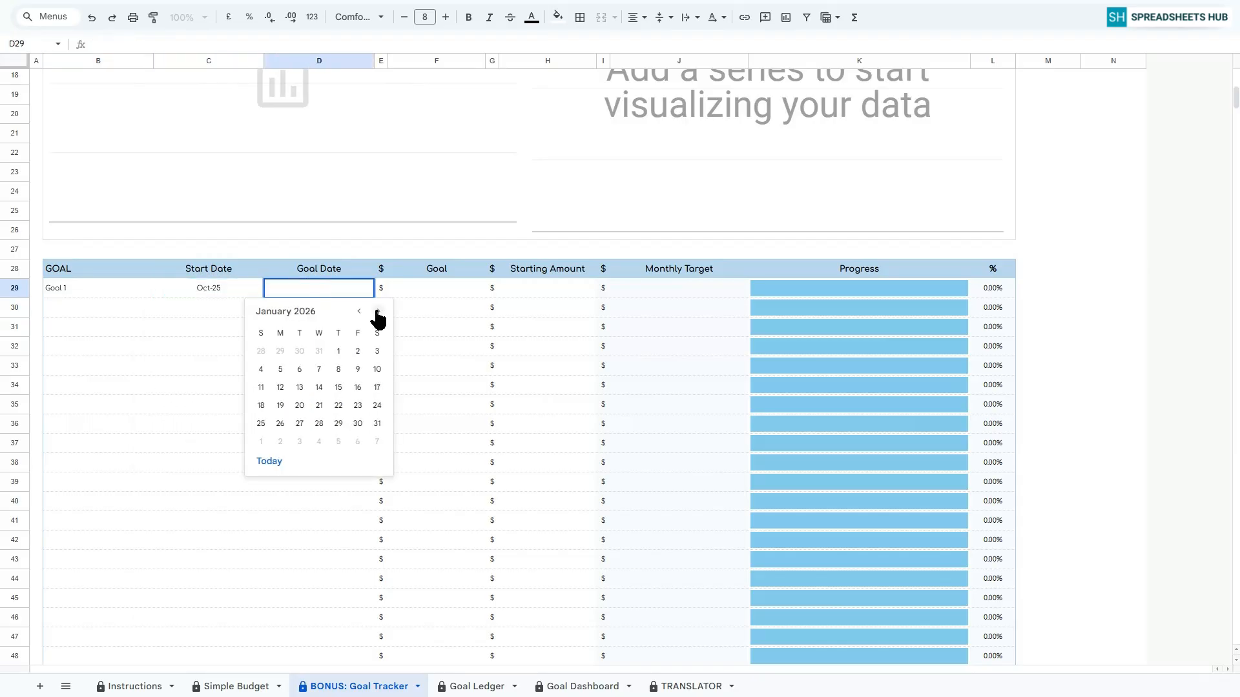
click(338, 352)
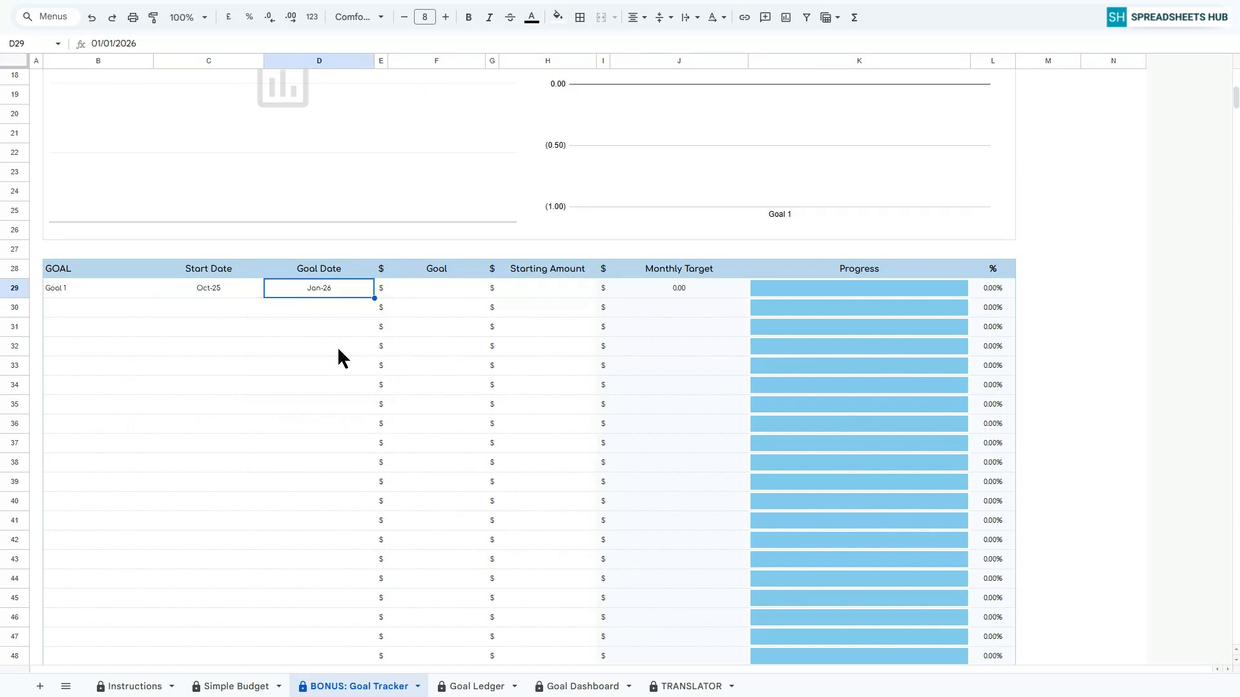
Set Goal 1's goal amount to 1,000 and its starting amount to 100.
click(414, 289)
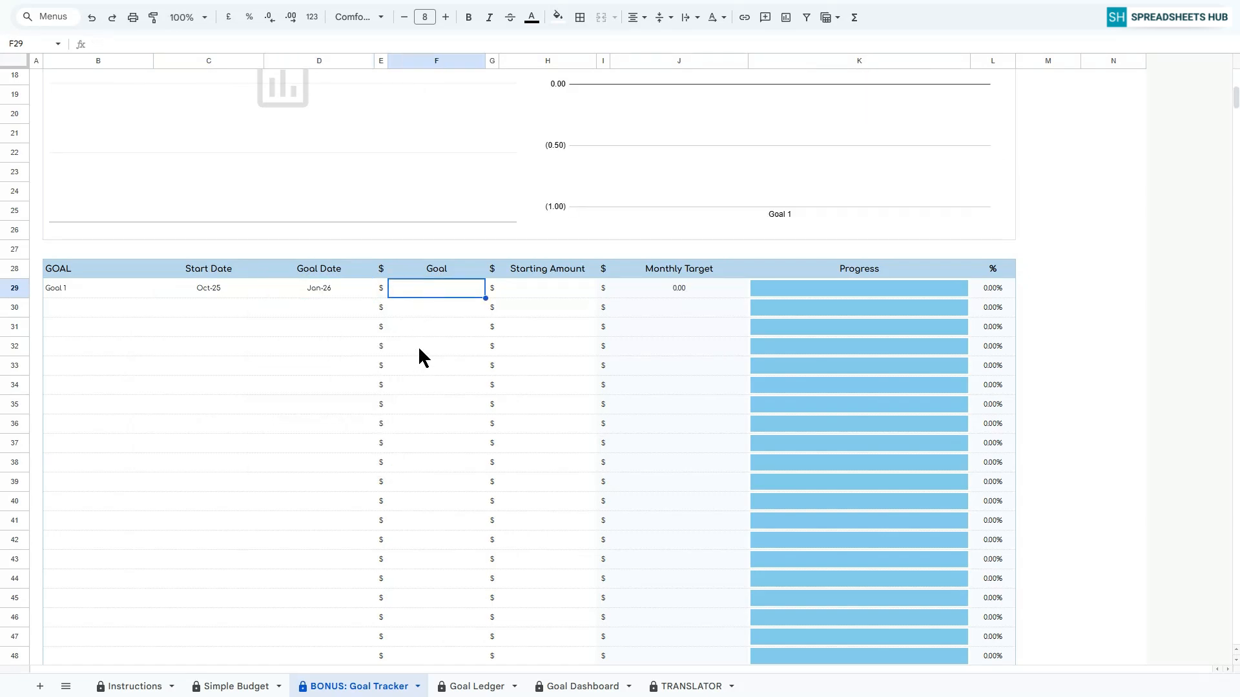
text(1000)
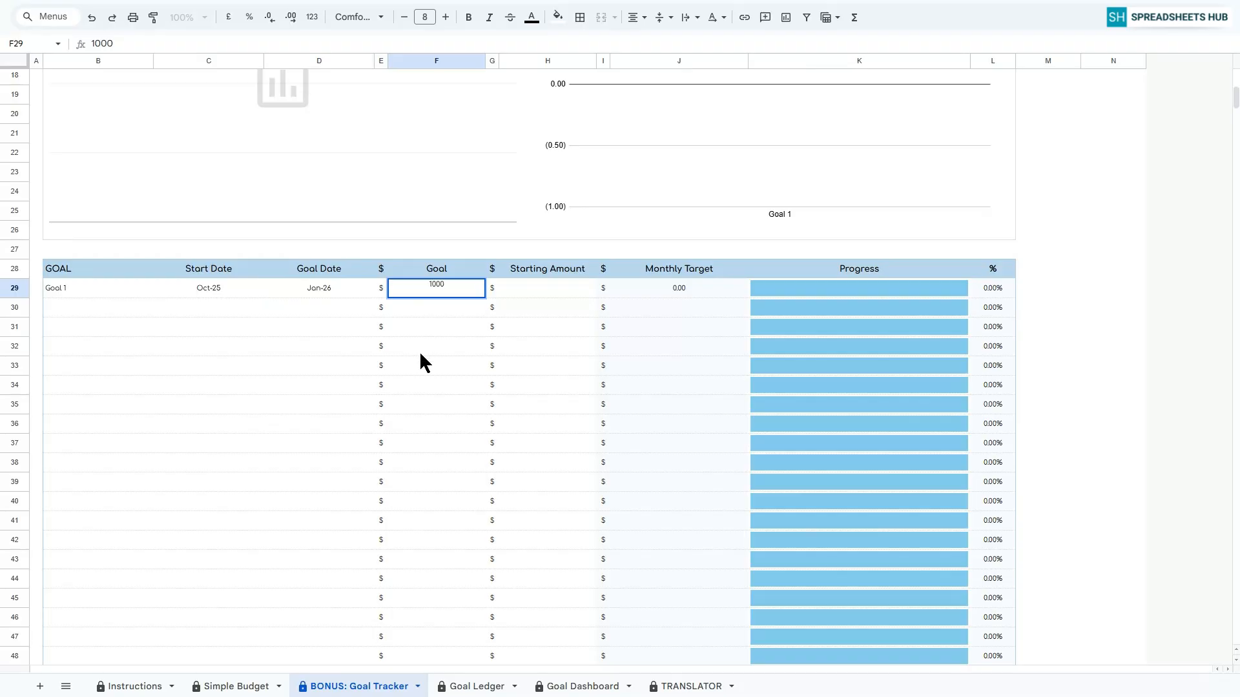
key(Return)
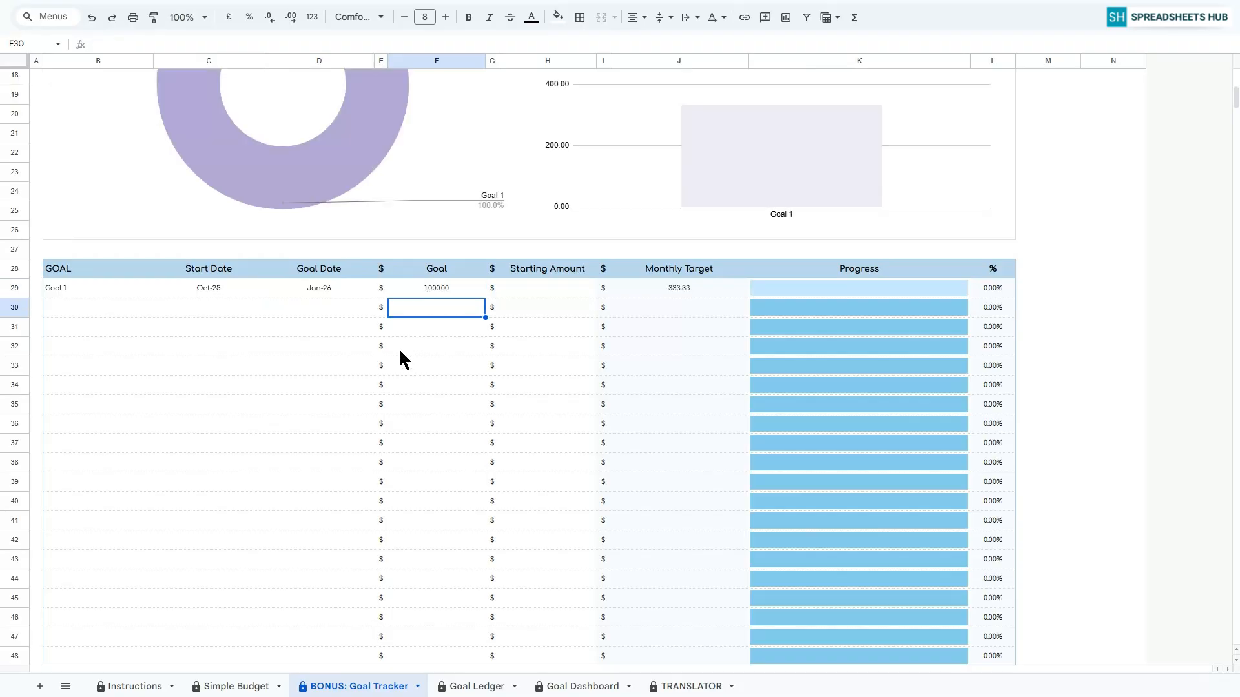
click(544, 289)
text(100)
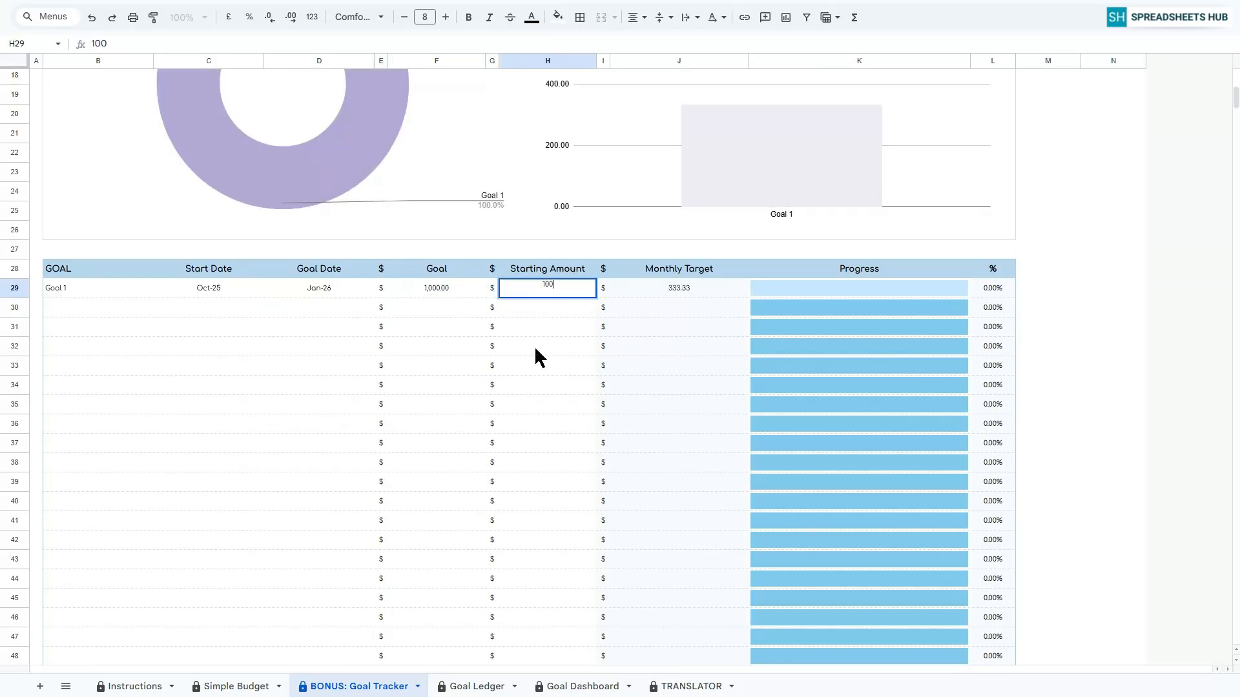
key(Return)
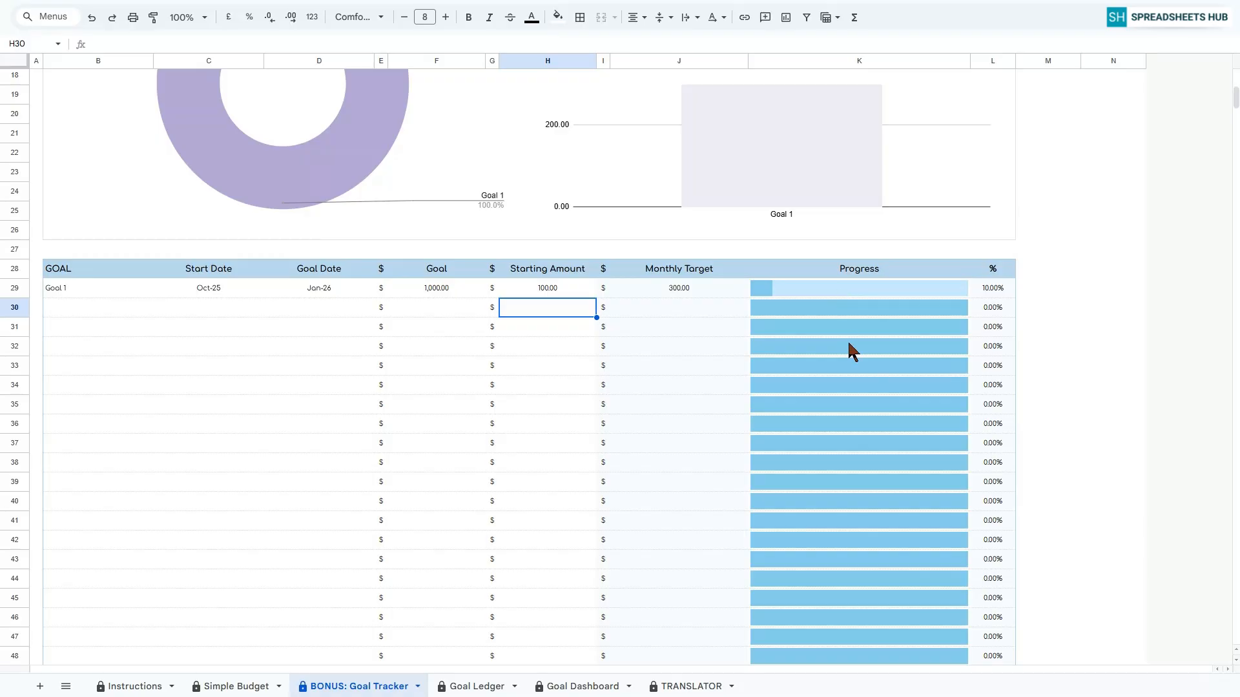
Add Goal 2 as the second goal, with start date January 2026 and goal date March 2026.
scroll(847, 342, up, 3)
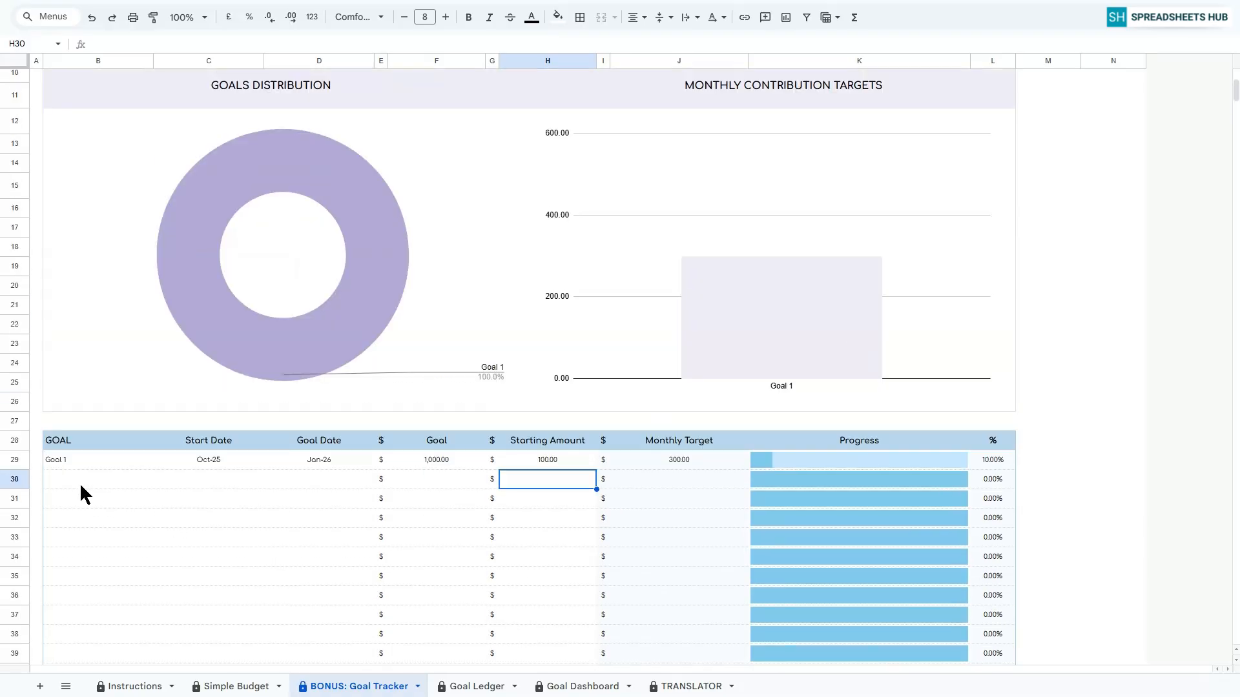
click(75, 475)
text(Goal 2)
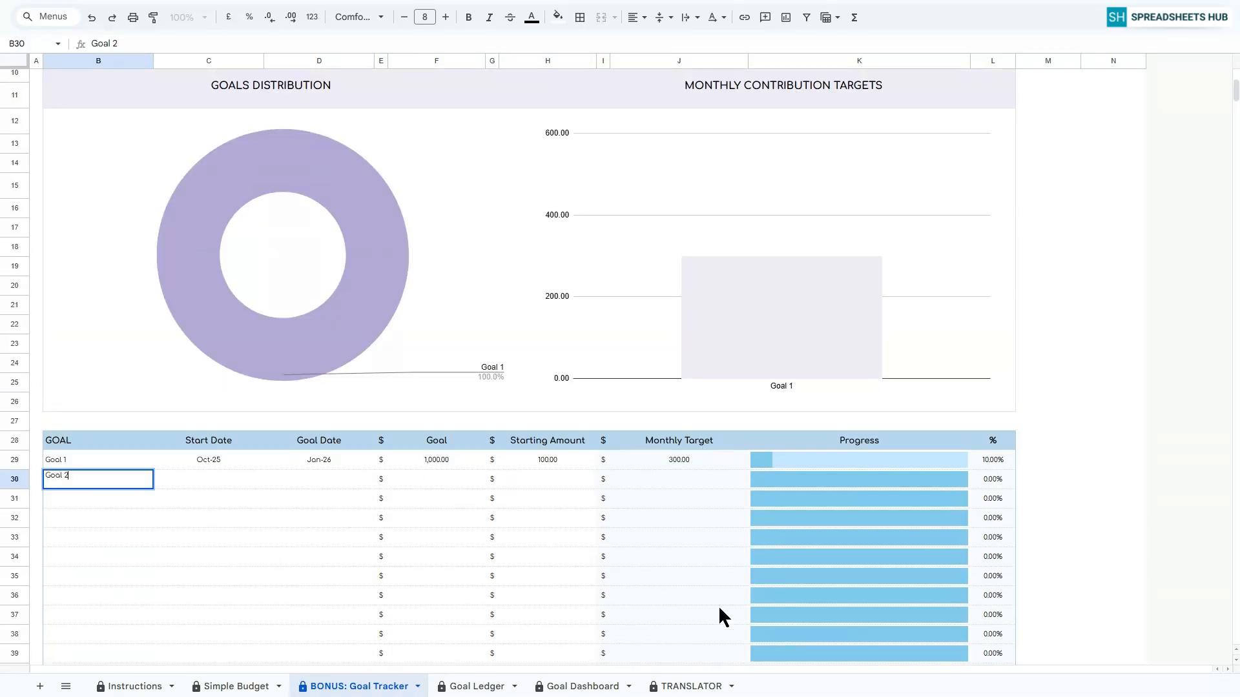
key(Tab)
double_click(200, 481)
click(206, 559)
double_click(342, 479)
click(378, 503)
click(379, 503)
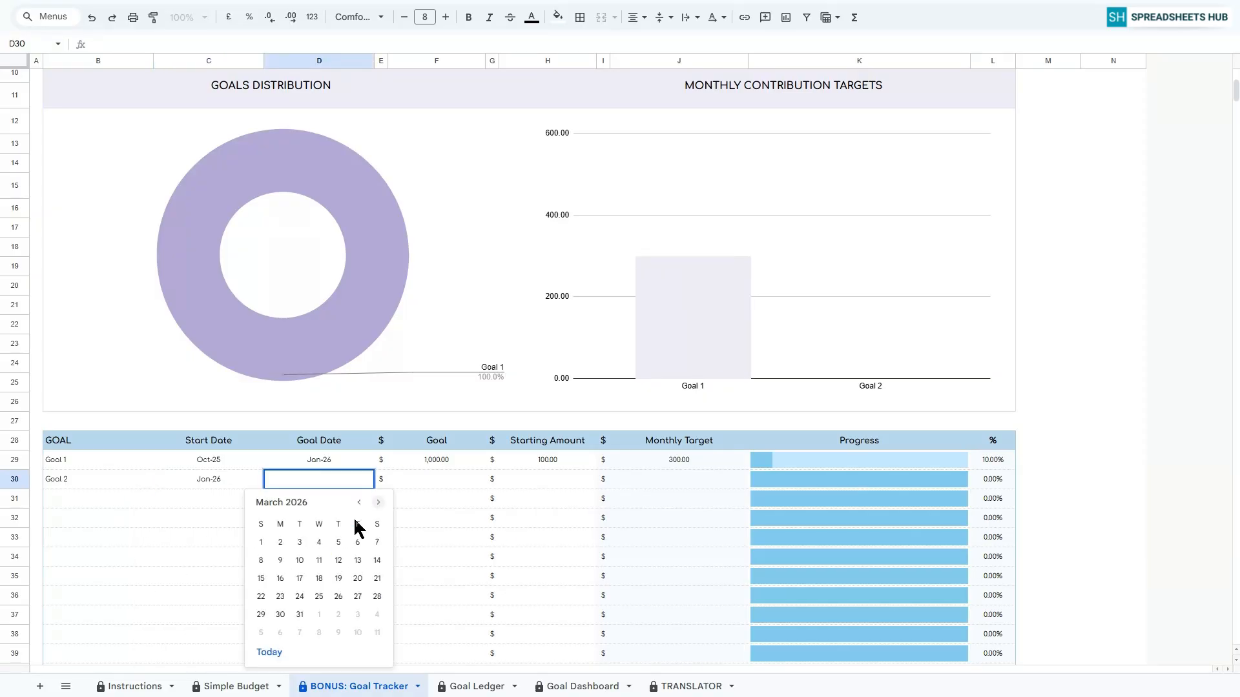
click(260, 543)
Set Goal 2's goal amount to 2,500 and its starting amount to 200.
click(445, 480)
text(2500)
key(Return)
click(559, 479)
text(200)
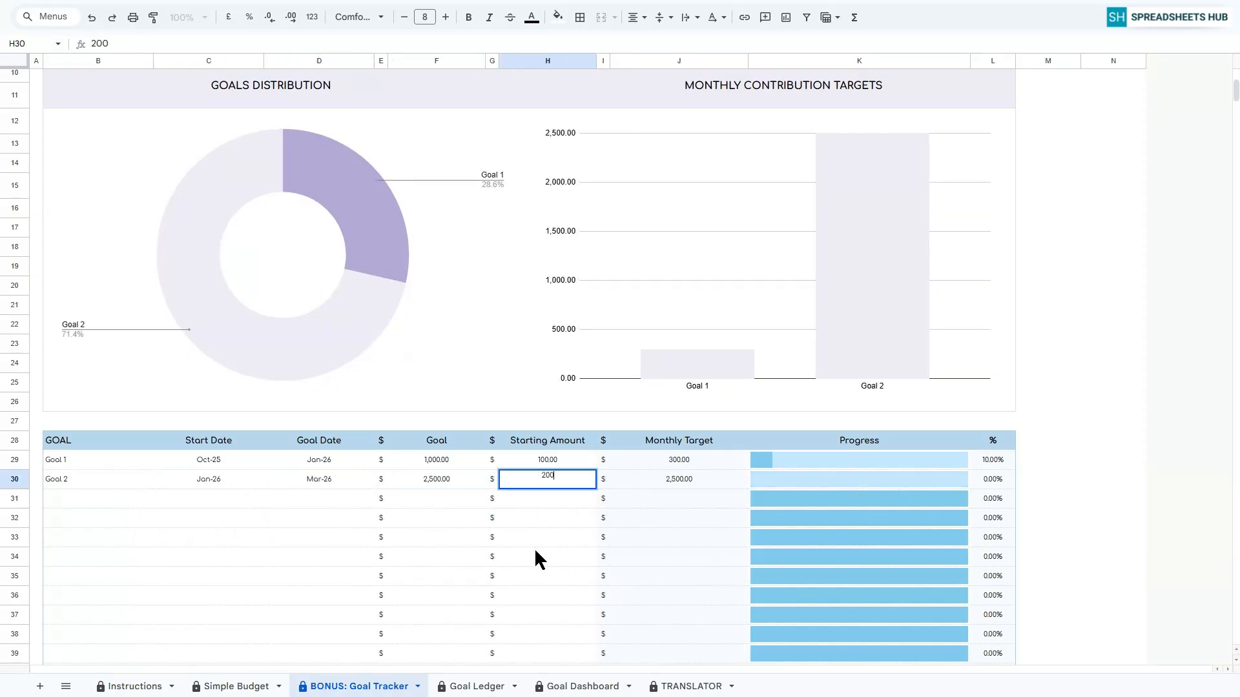
key(Return)
Add Goal 3 as the third goal, with start date October 2025 and goal date April 2026.
text(Goal 3)
key(Return)
double_click(219, 501)
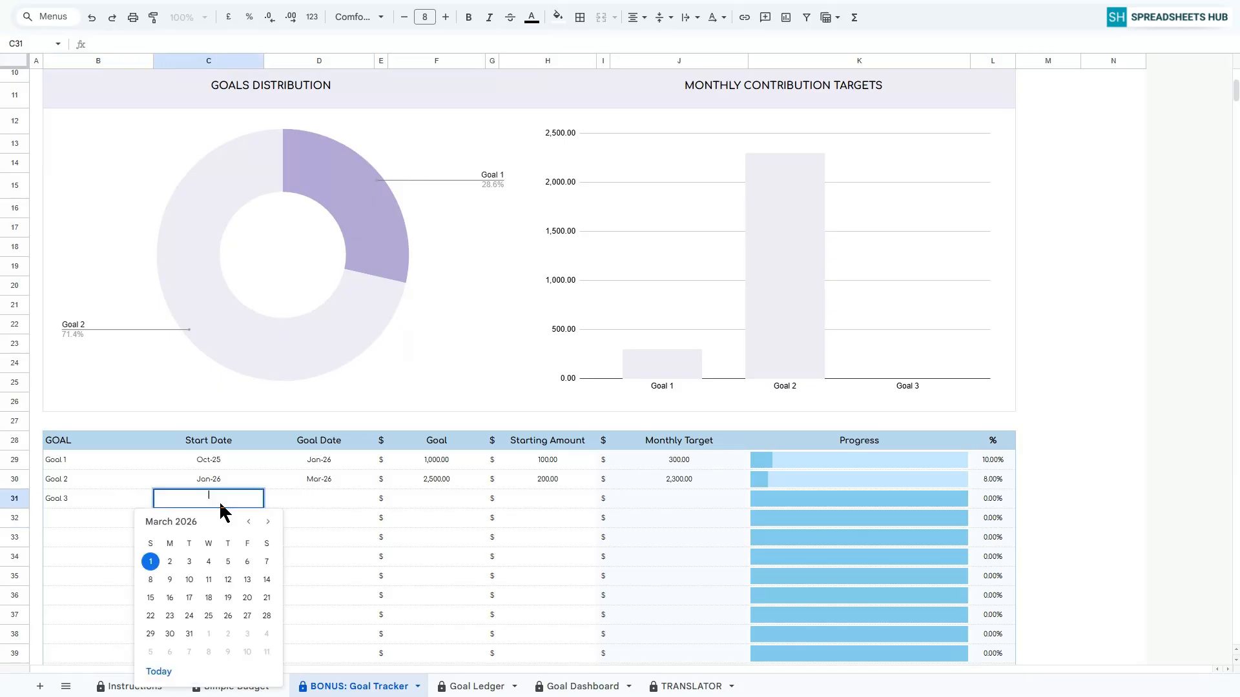
click(247, 523)
click(248, 522)
click(247, 523)
click(248, 522)
click(248, 522)
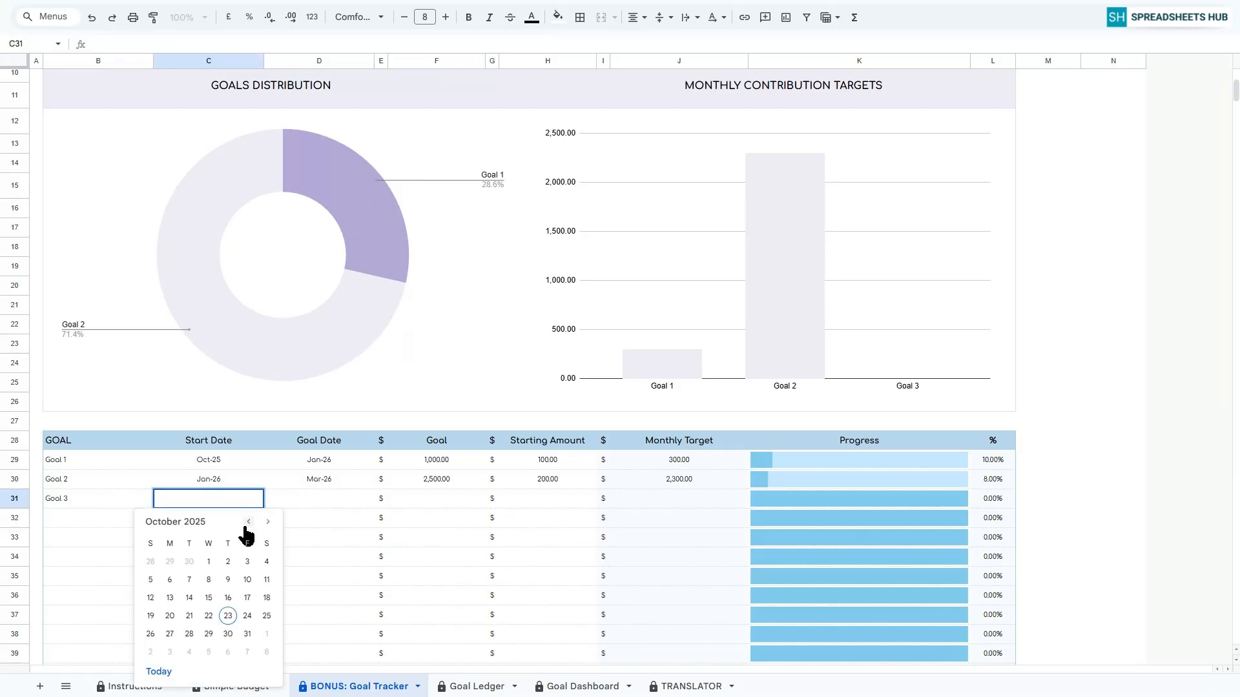
click(227, 616)
double_click(340, 497)
click(378, 522)
click(379, 522)
click(379, 522)
click(379, 522)
click(378, 521)
click(378, 521)
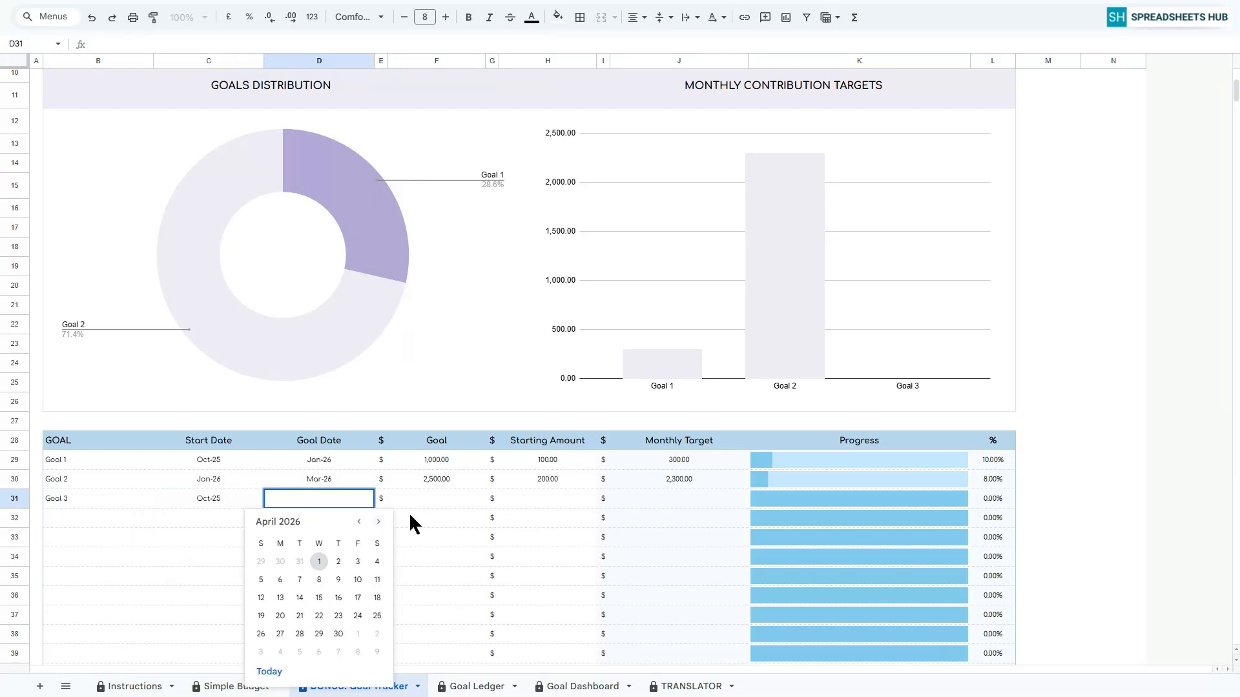
click(358, 579)
Set Goal 3's goal amount to 5,000 and its starting amount to 500.
click(445, 500)
text(5000)
click(545, 501)
text(500)
key(Return)
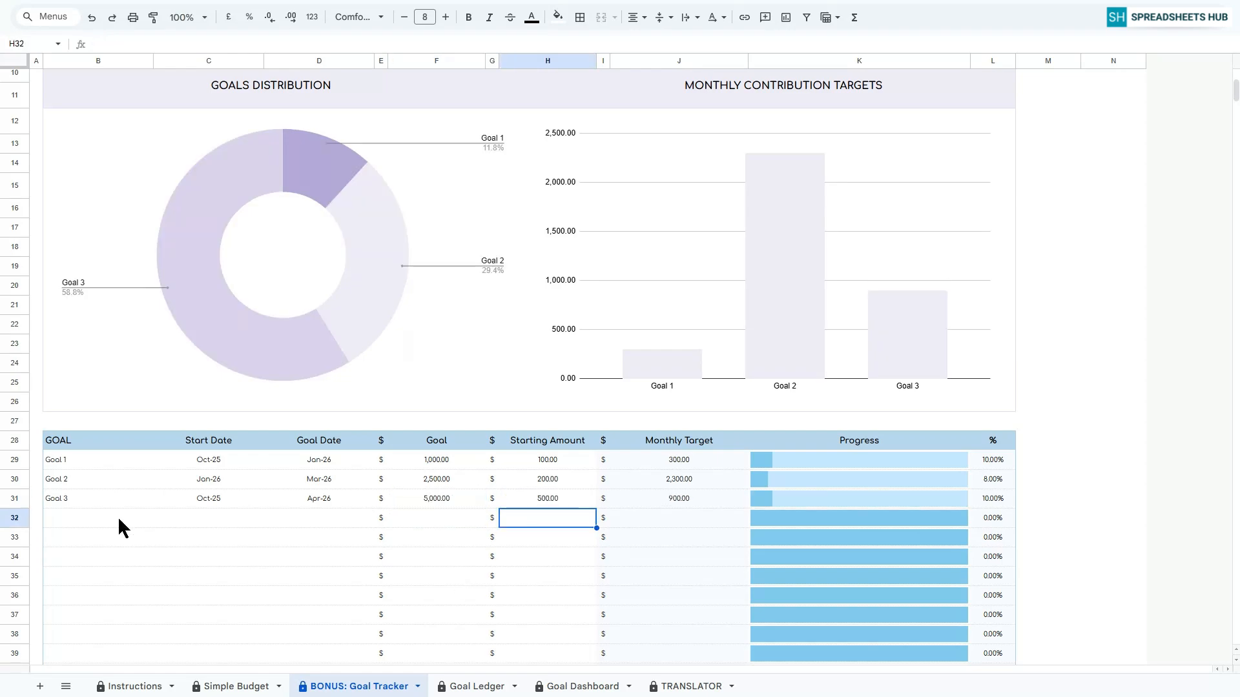
Add Goal 4 as the fourth goal, with start date October 2025 and goal date June 2026.
click(123, 529)
text(Goal 4)
key(Return)
click(223, 516)
double_click(223, 516)
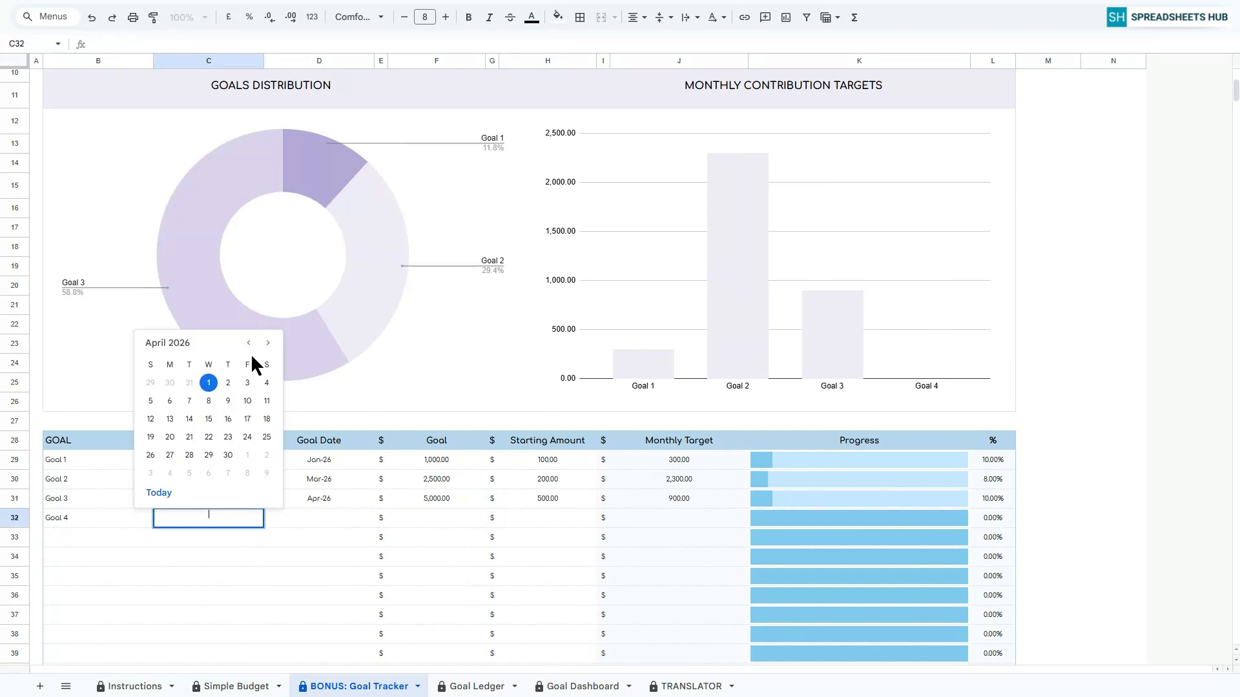
drag(223, 501, 222, 516)
key(ctrl+d)
click(230, 520)
double_click(328, 522)
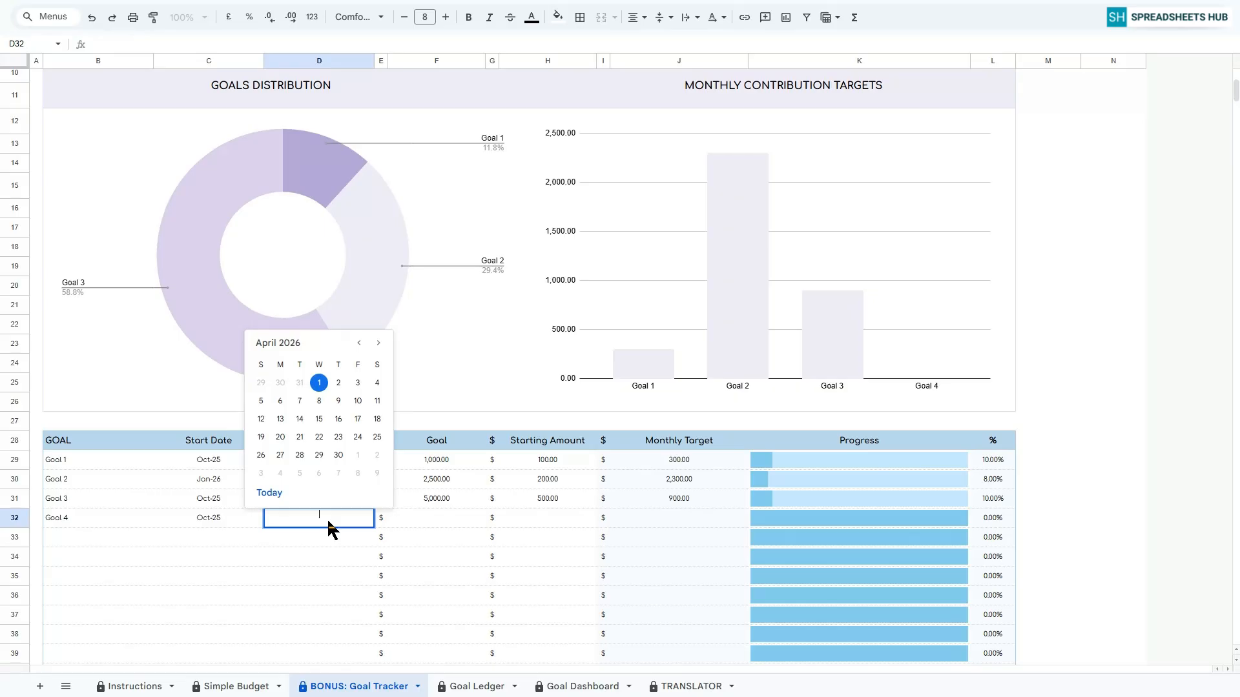
click(378, 344)
click(377, 343)
click(280, 383)
Set Goal 4's goal amount to 4,500 and its starting amount to 100.
click(444, 518)
text(45000)
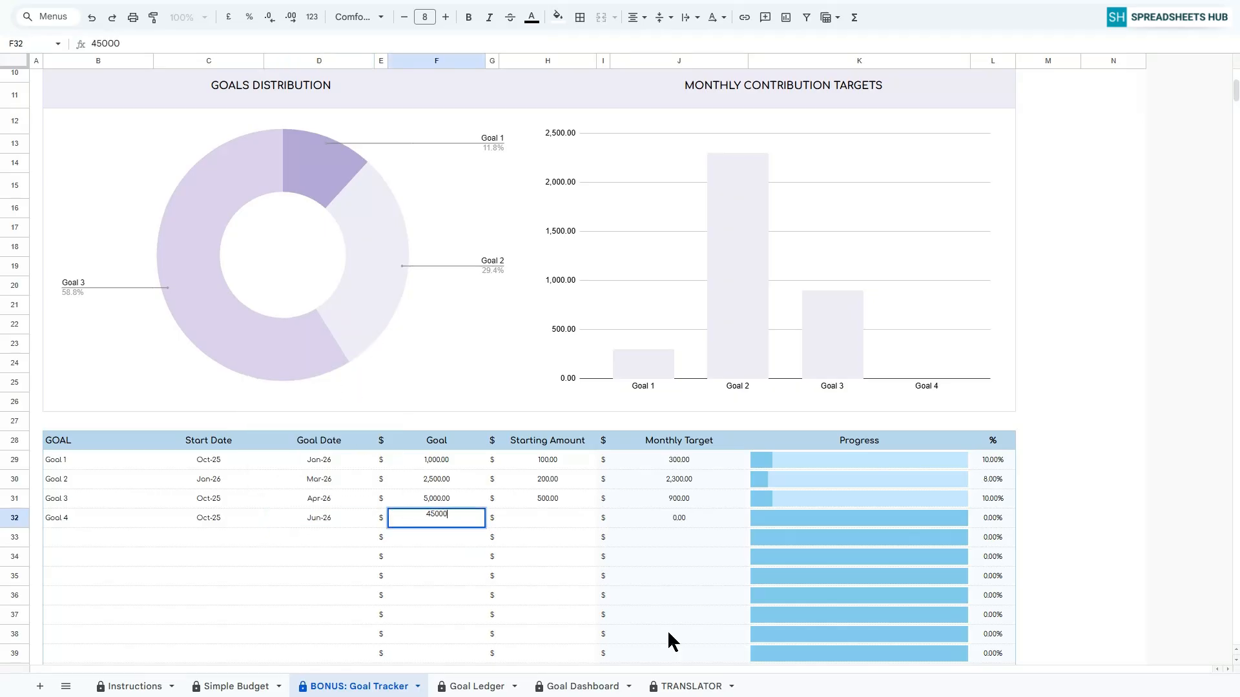
key(Tab)
key(Tab)
text(100)
key(Return)
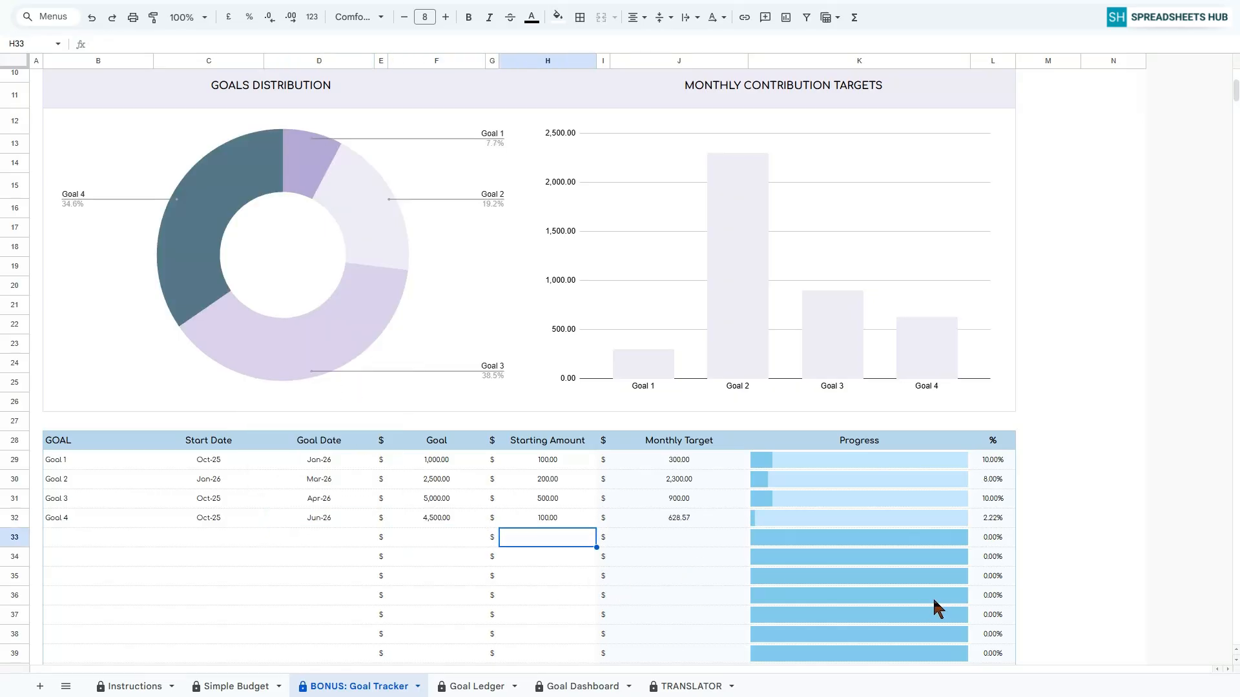
Examine the Goal Tracker's summary totals and its Goals Distribution and Monthly Contribution Targets charts.
scroll(1109, 420, up, 5)
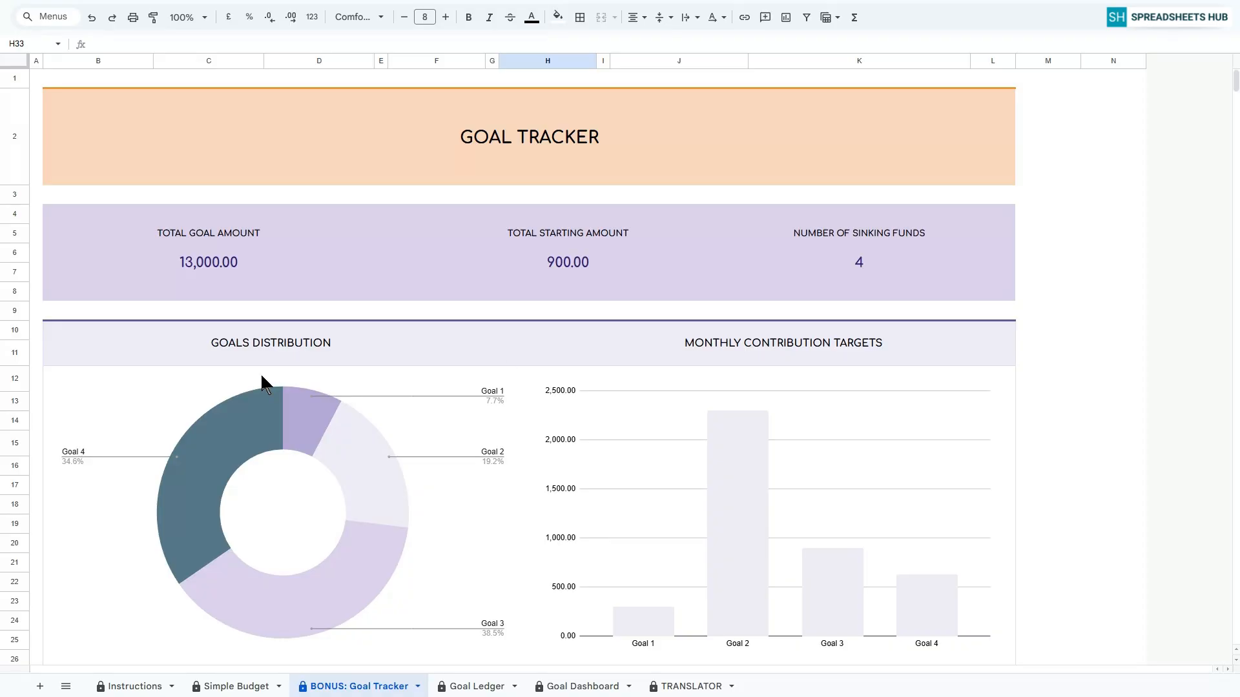
click(265, 353)
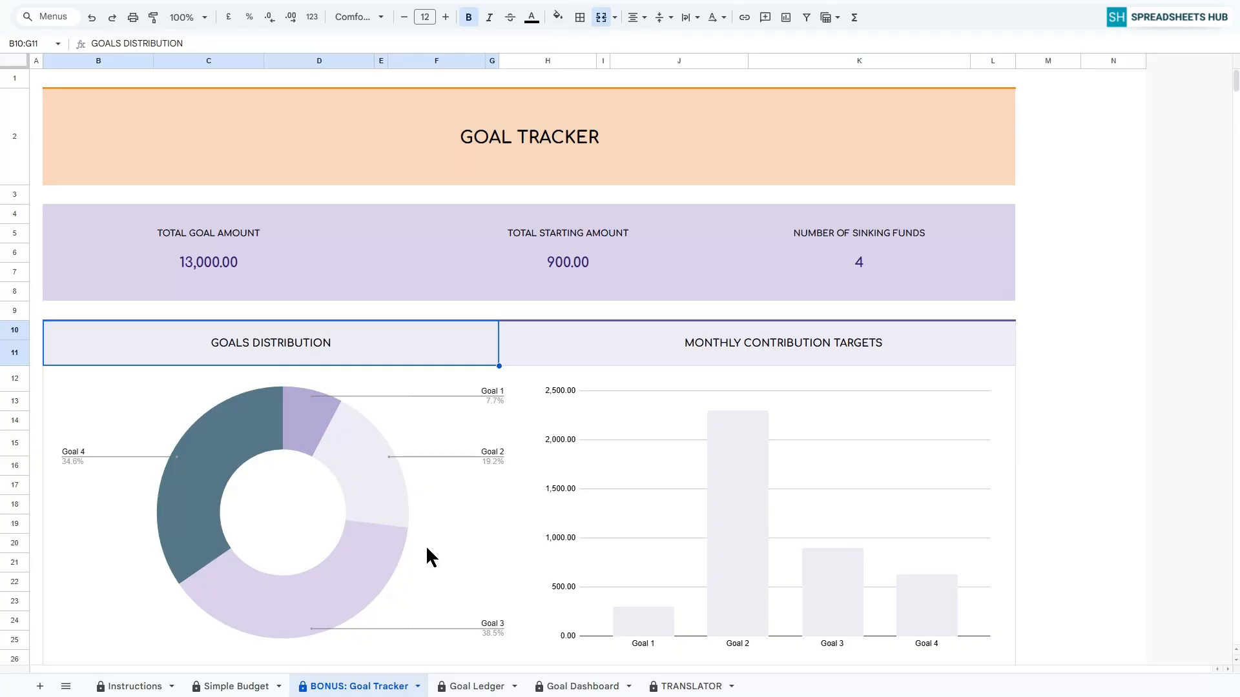
click(840, 359)
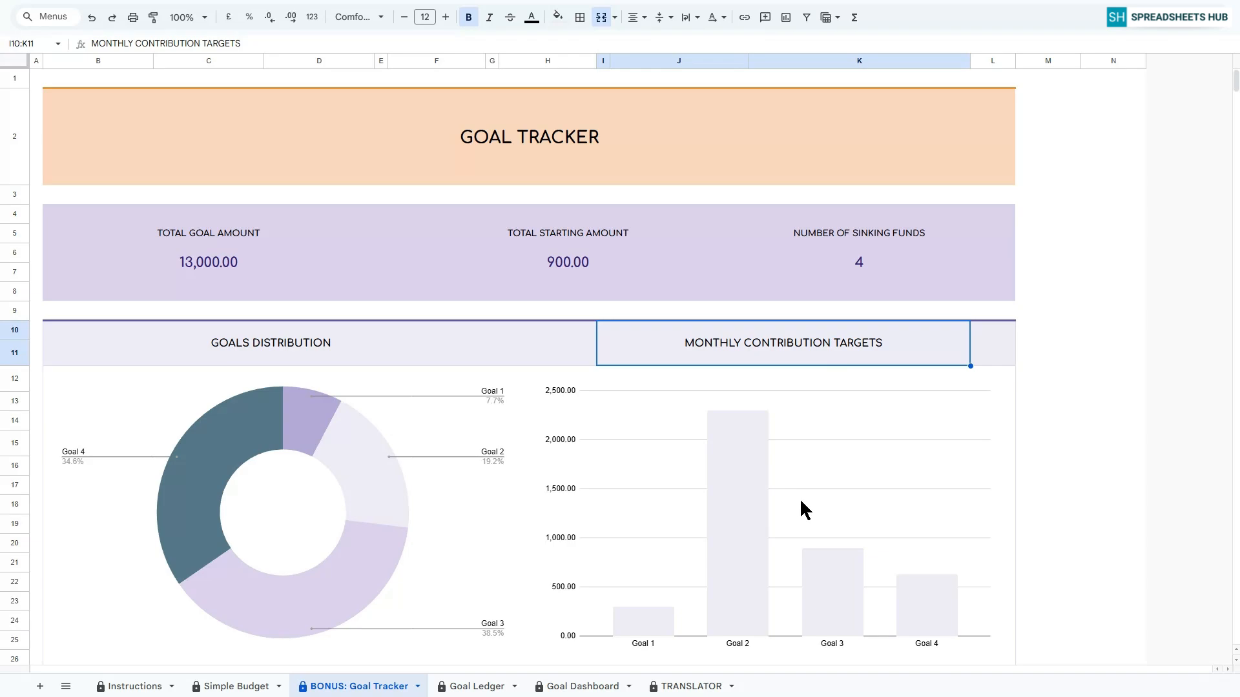
Open the Goal Ledger sheet and log a 500 contribution to Goal 1 dated 01 Oct 25.
click(470, 689)
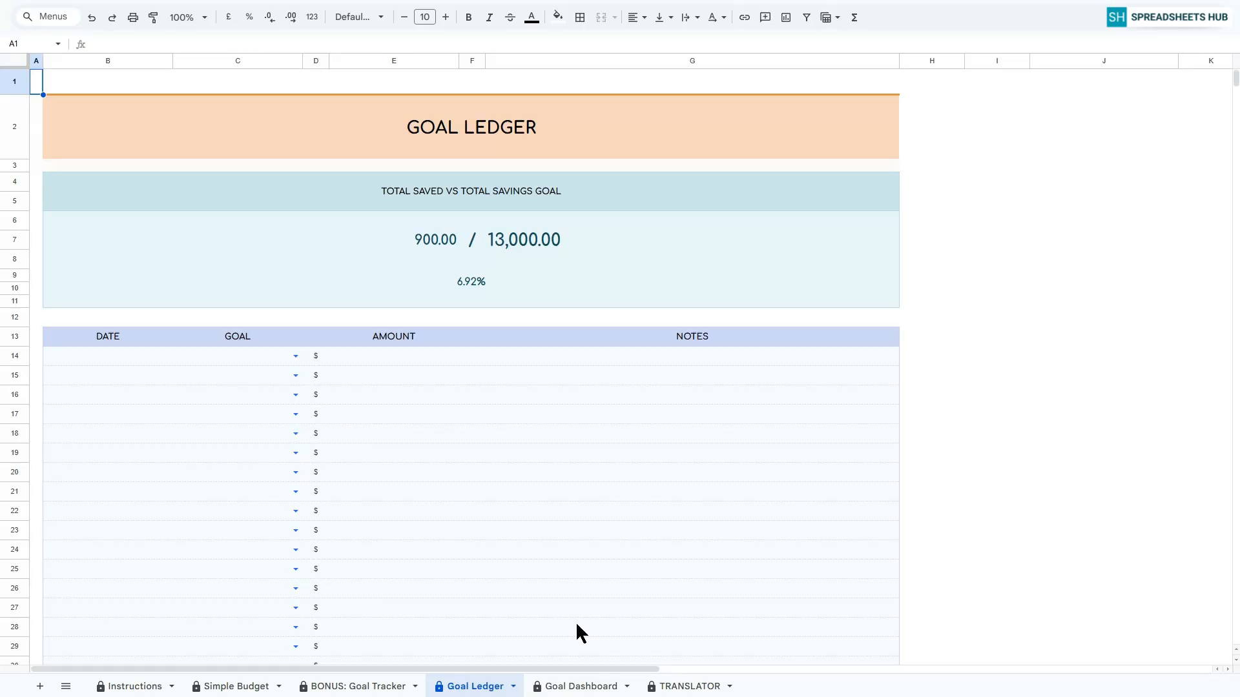
double_click(94, 355)
click(109, 421)
click(294, 356)
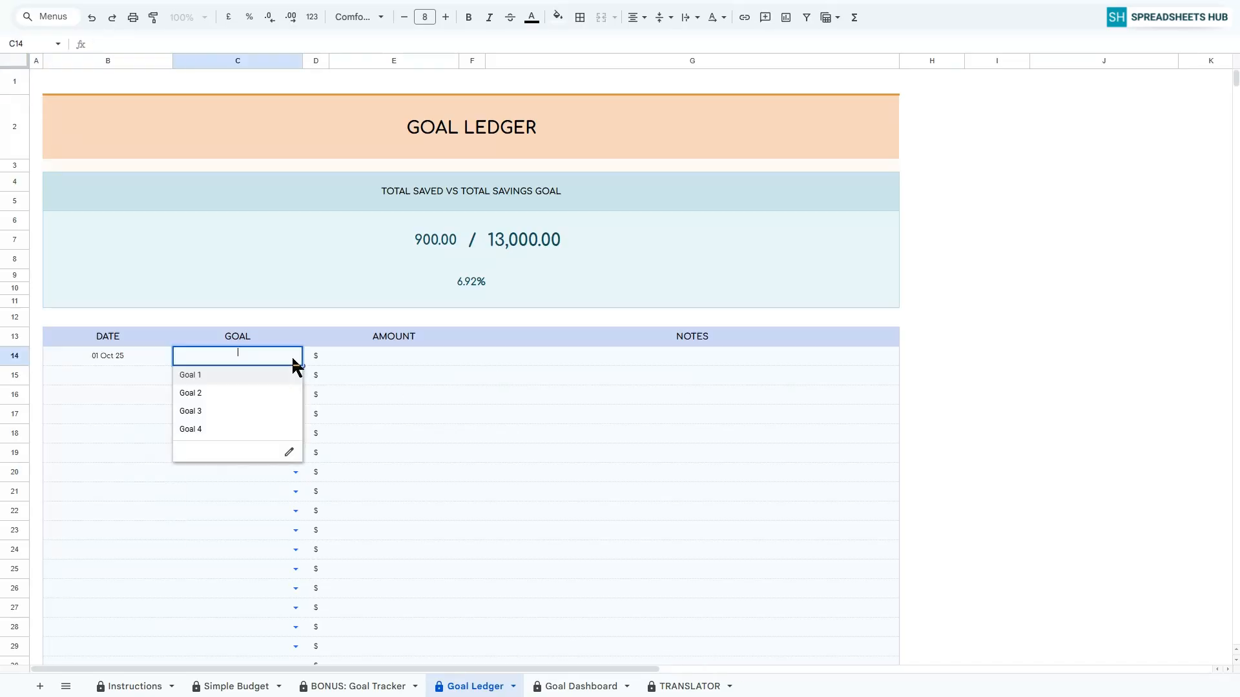
click(220, 380)
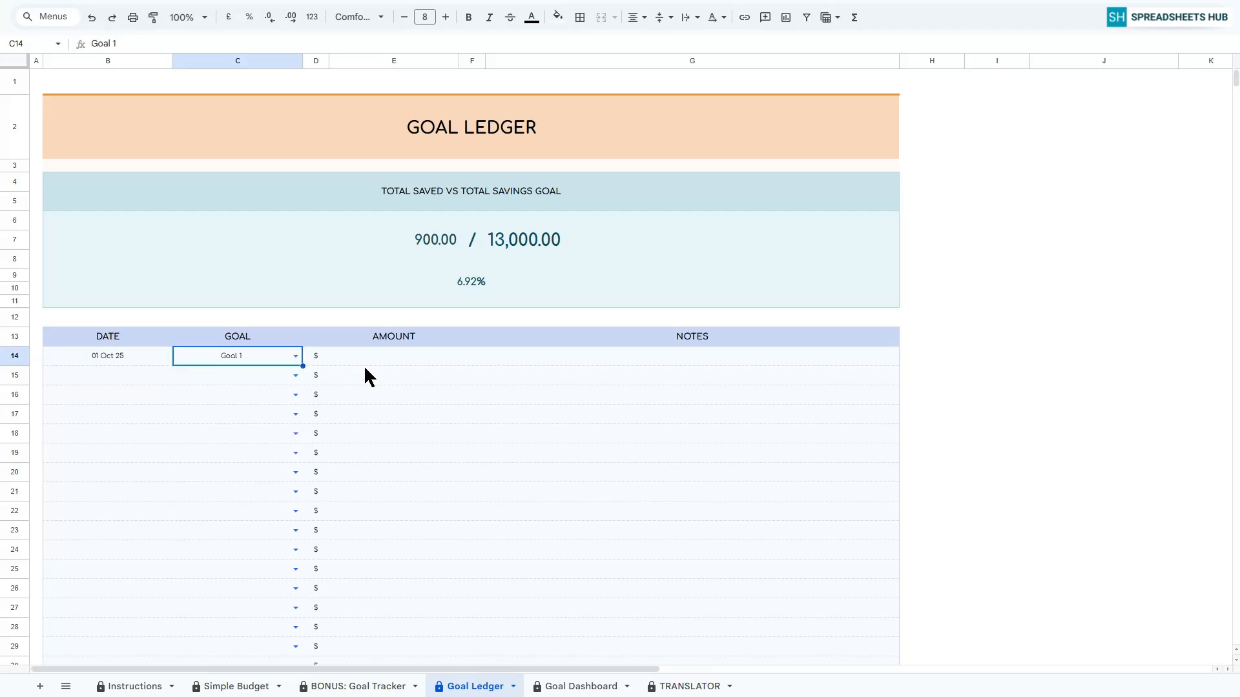
click(364, 360)
text(500)
key(Return)
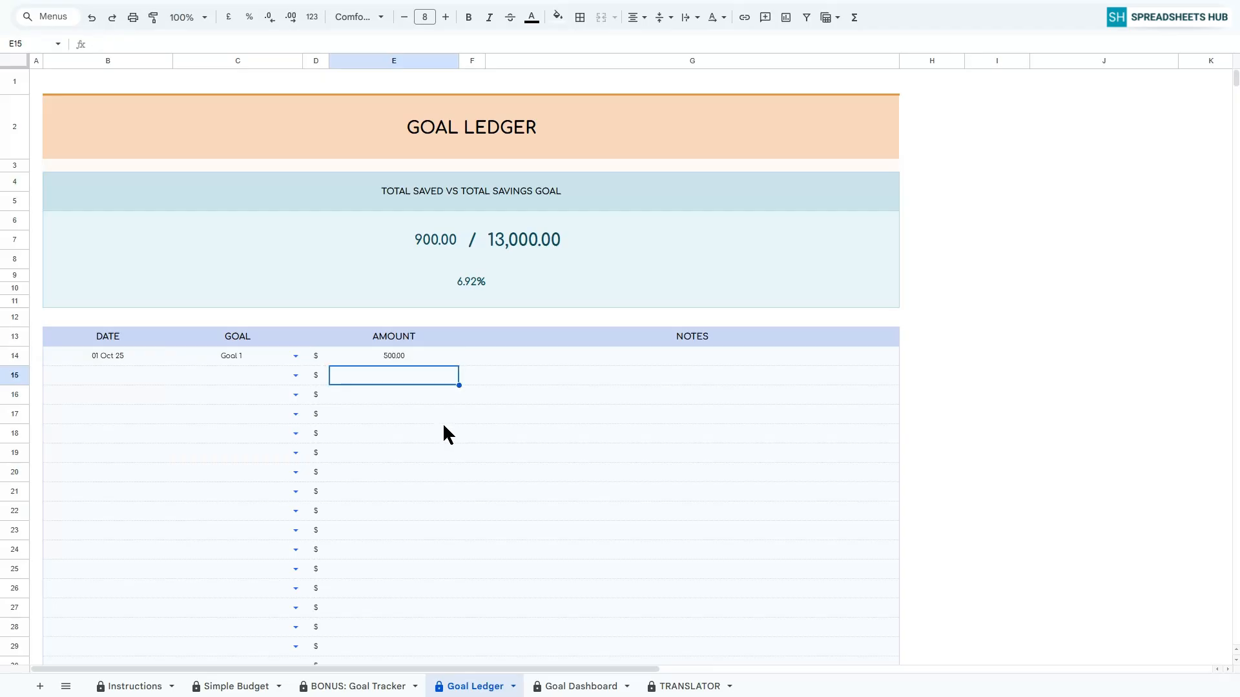
Log a 200 contribution to Goal 2 dated 09 Oct 25 in the ledger's second row.
click(108, 375)
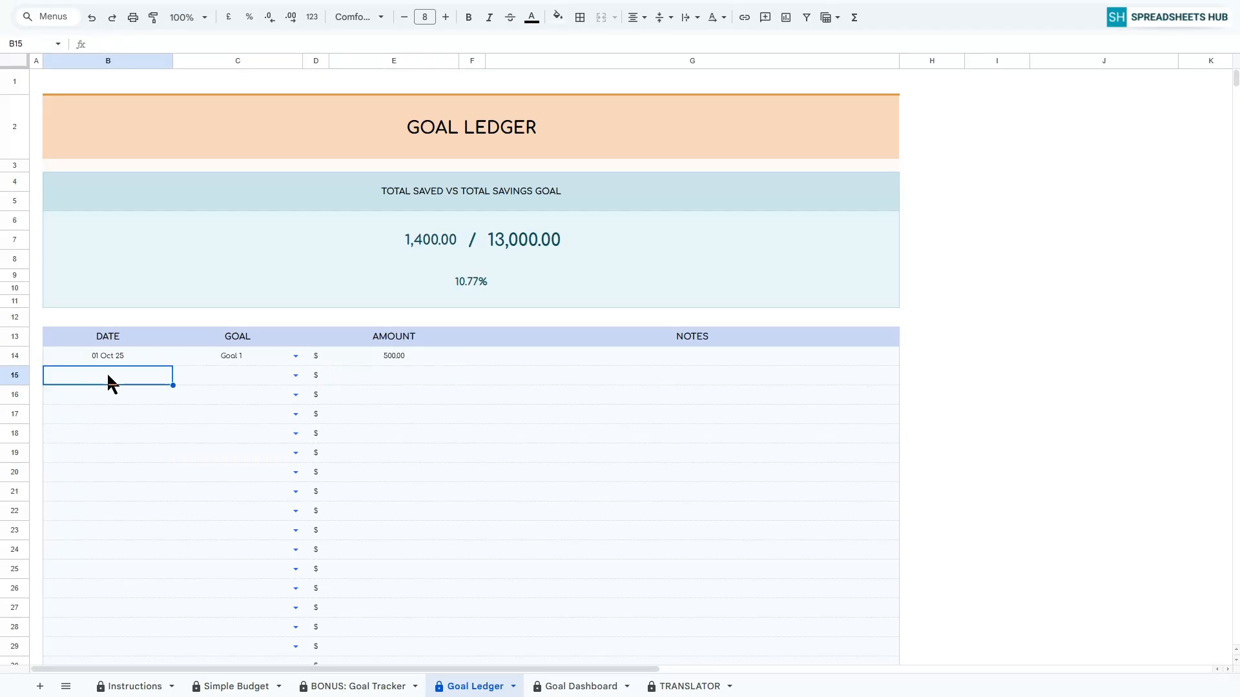
double_click(107, 374)
click(123, 458)
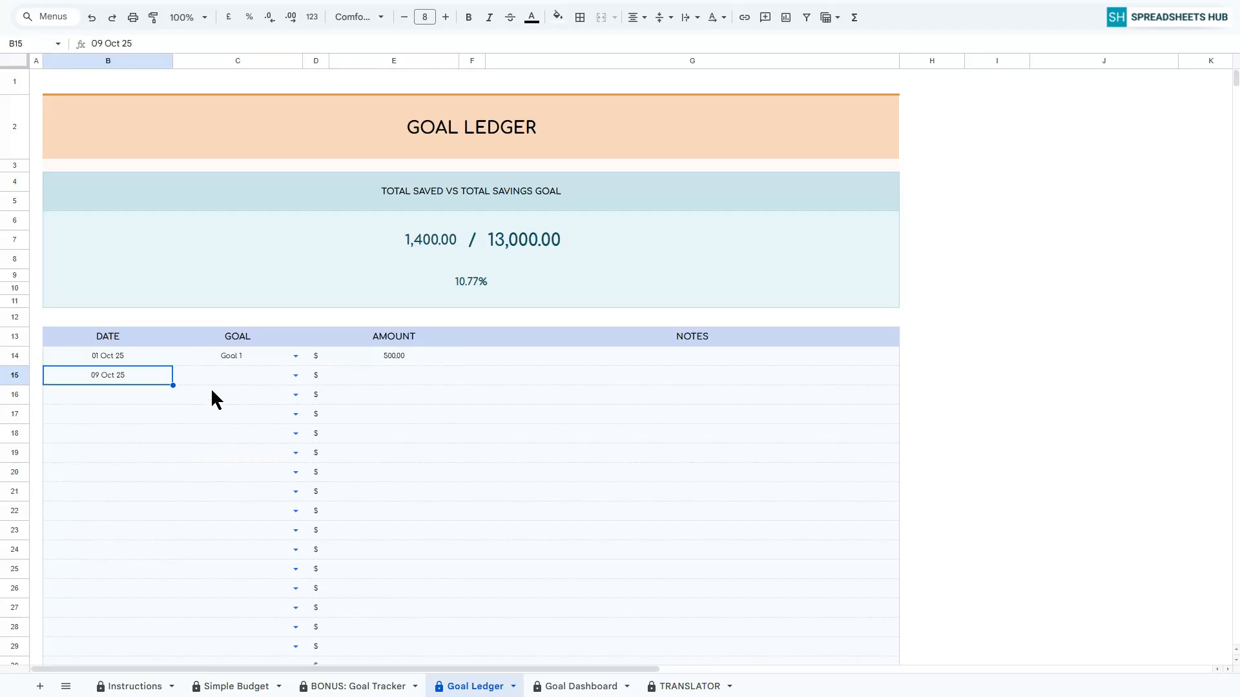
click(297, 374)
click(230, 417)
click(395, 378)
text(200)
key(Return)
Log a 150 contribution to Goal 3 dated 10 Oct 25 in the ledger's third row.
double_click(97, 396)
click(148, 475)
click(296, 395)
click(234, 454)
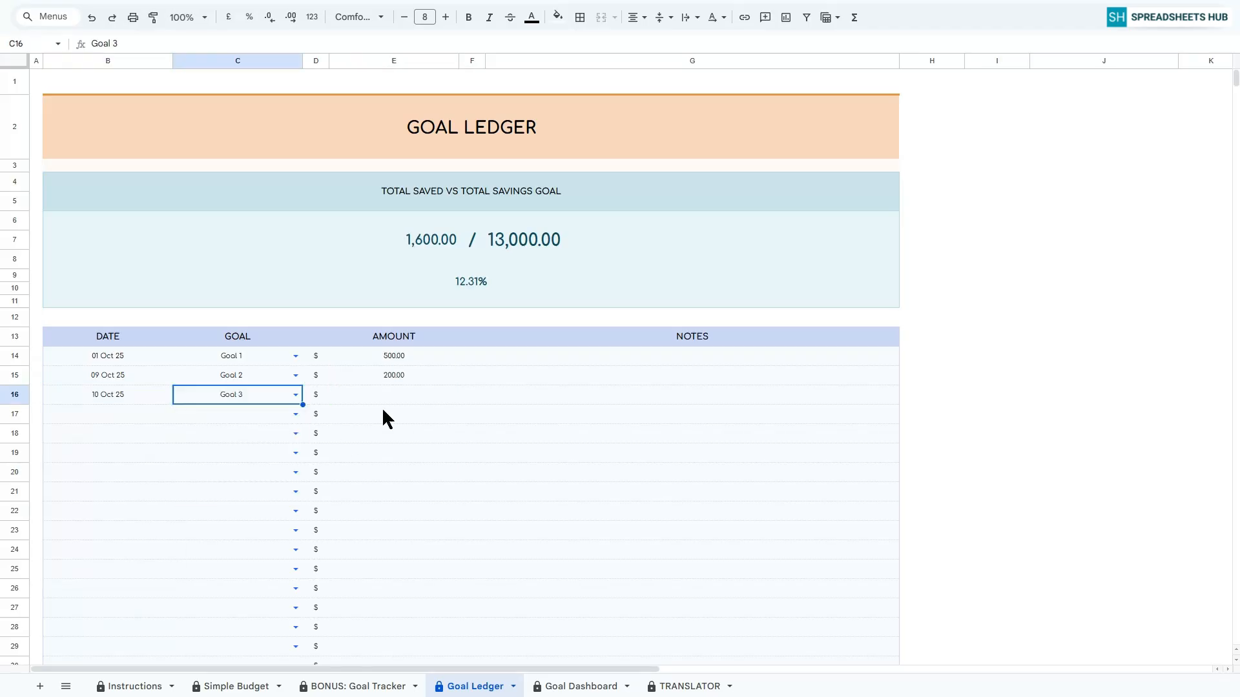
click(391, 397)
text(150)
key(Return)
Log a 300 contribution to Goal 4 dated 09 Oct 25 in the ledger's fourth row.
double_click(103, 413)
click(128, 495)
click(296, 414)
click(233, 496)
click(393, 414)
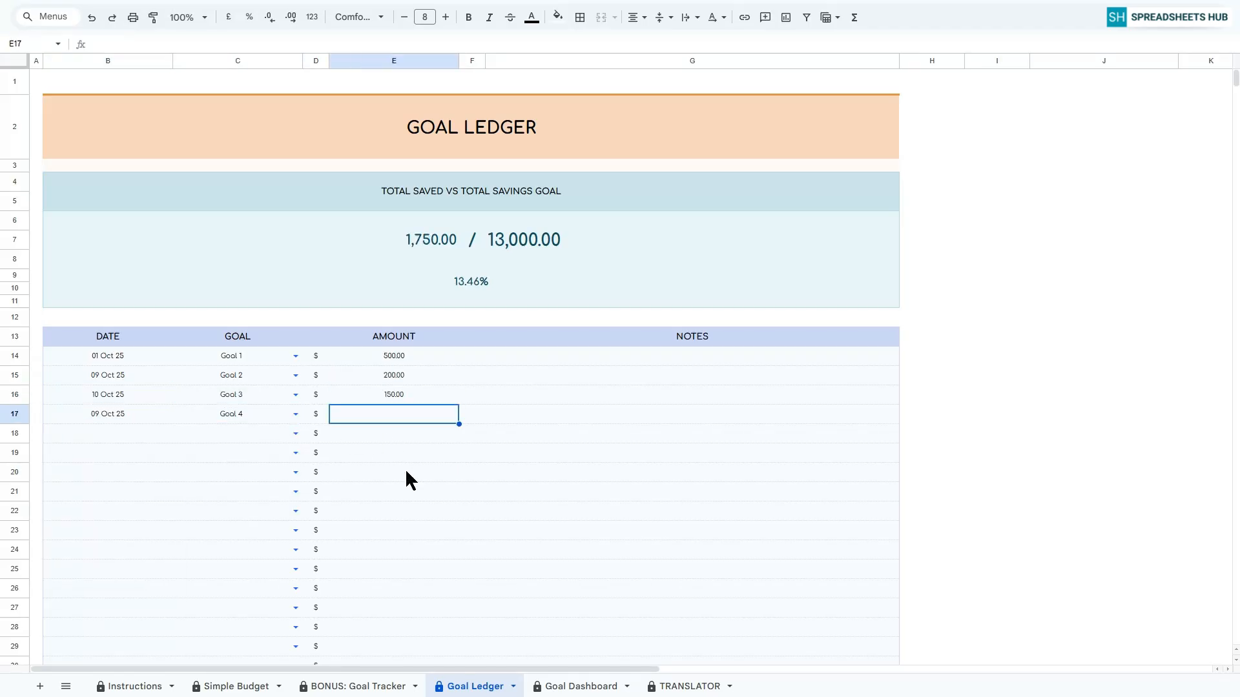
text(300)
key(Return)
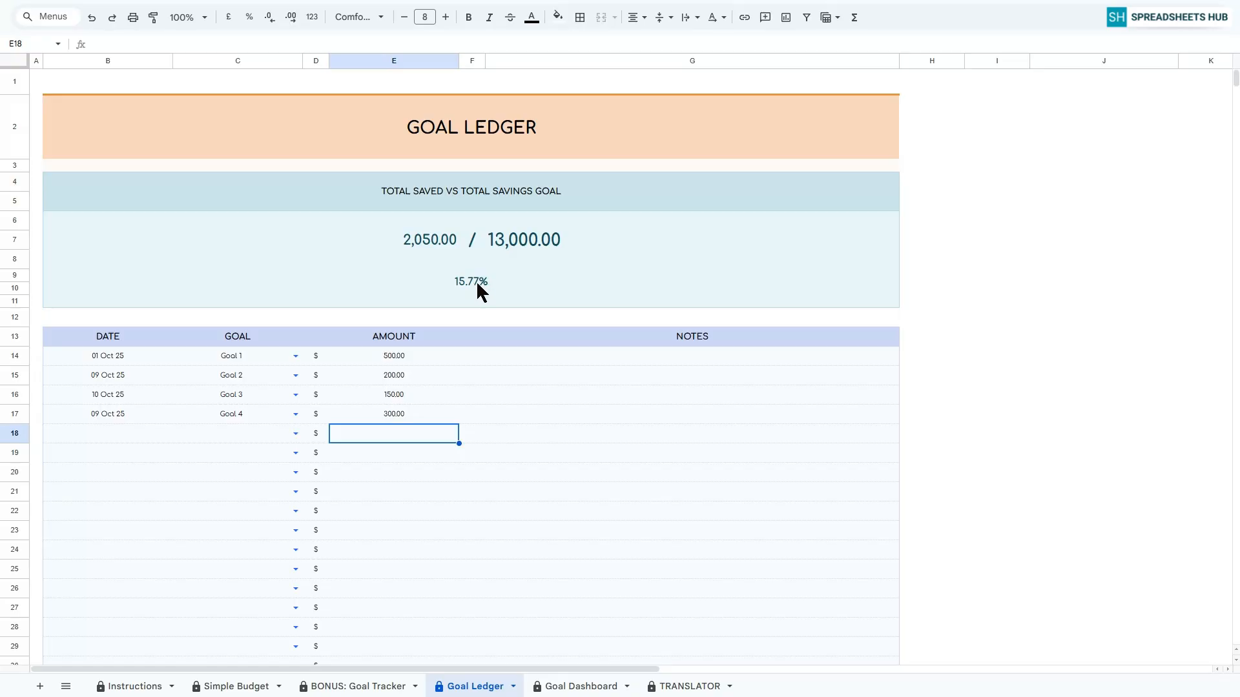
Open the Goal Dashboard sheet and examine the overall totals and the individual goal progress cards.
click(597, 688)
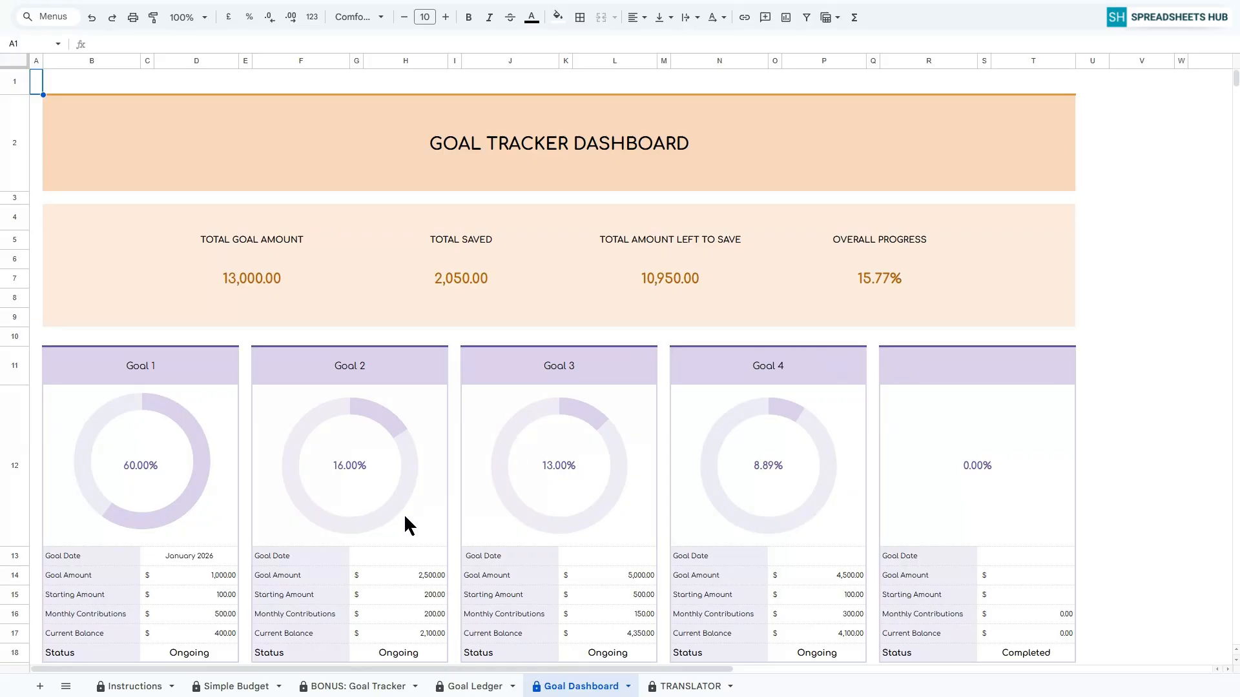
scroll(704, 536, down, 3)
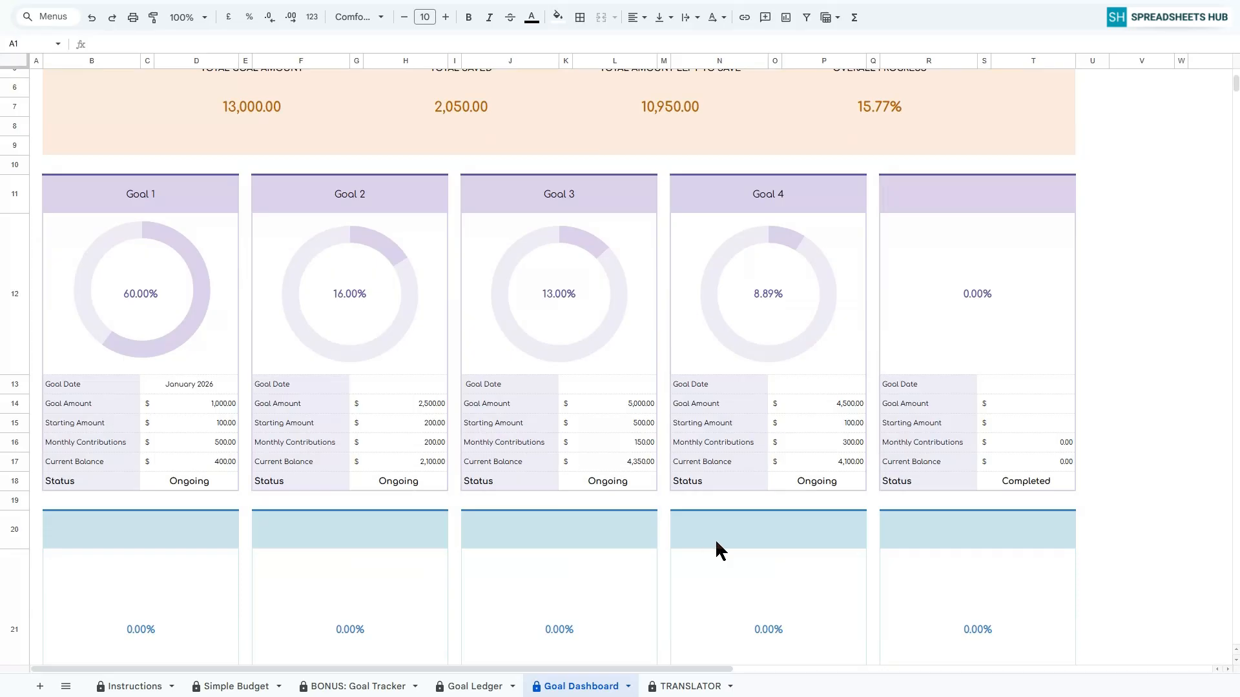
scroll(715, 538, up, 2)
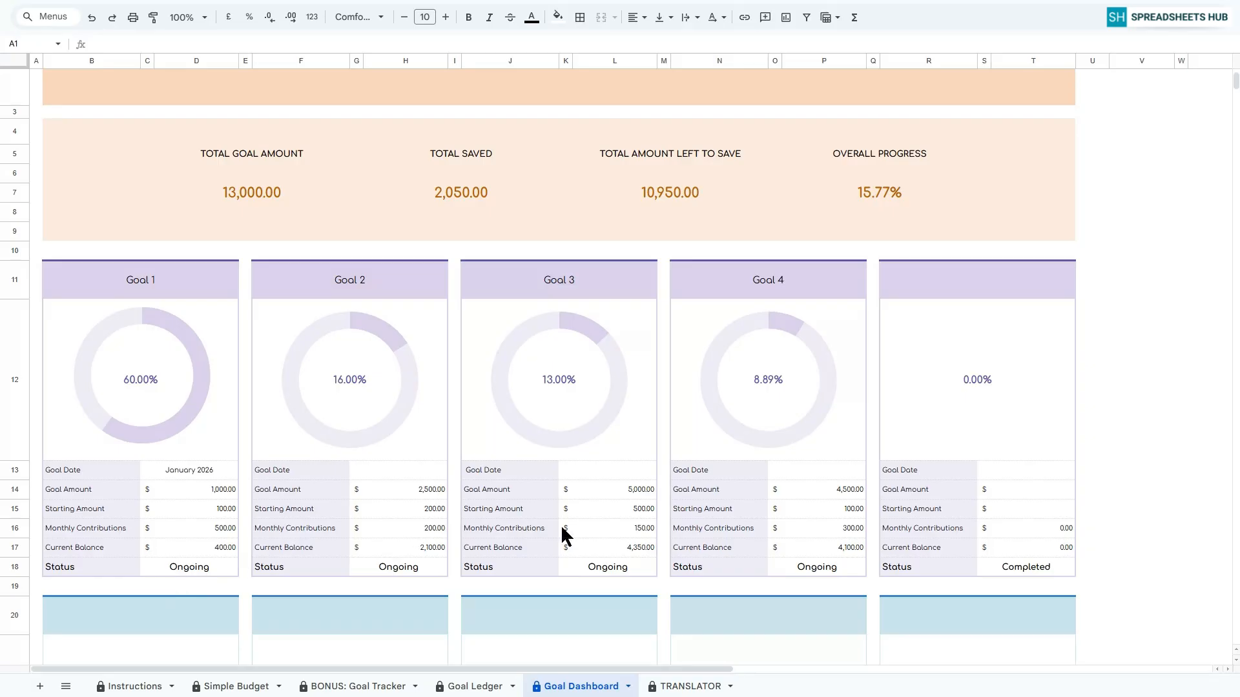
scroll(562, 528, down, 13)
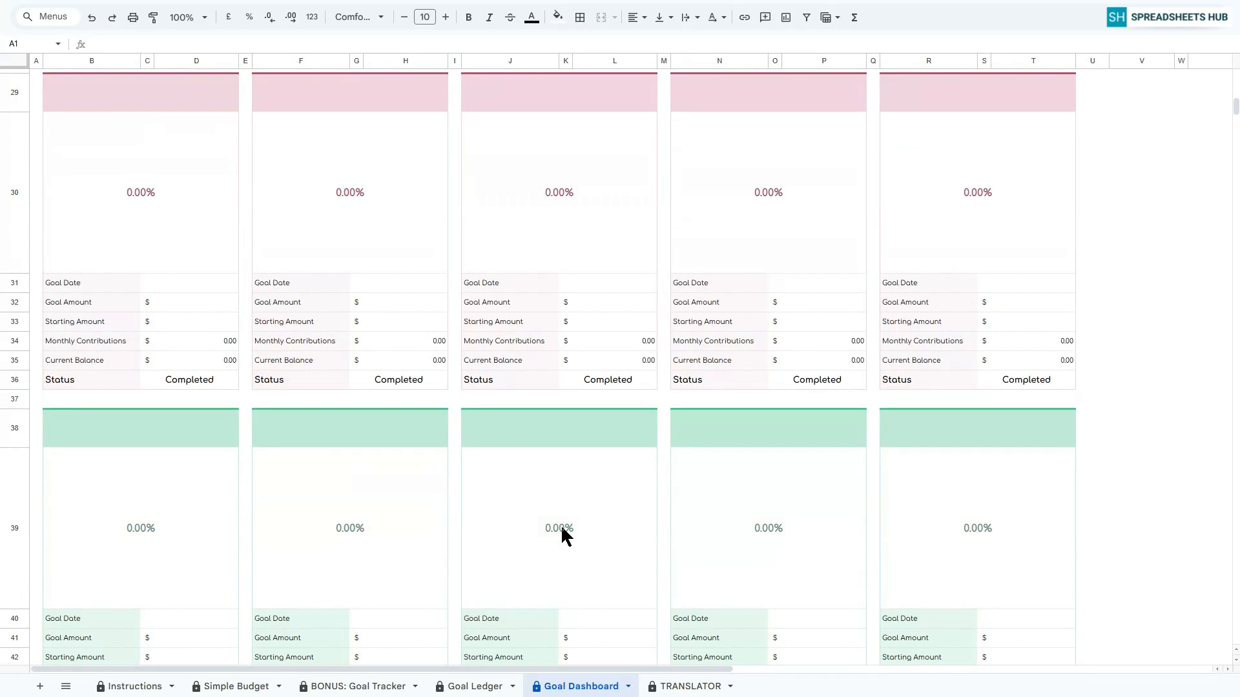
scroll(560, 528, down, 3)
scroll(691, 496, up, 5)
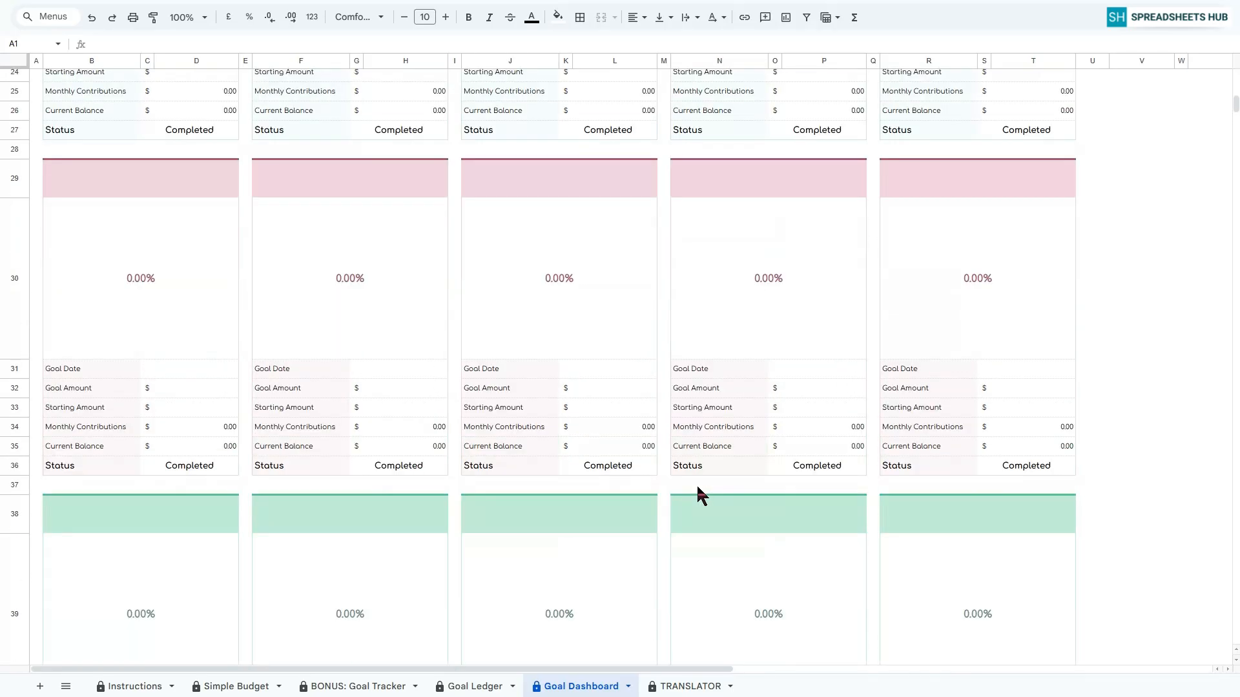
scroll(697, 487, up, 12)
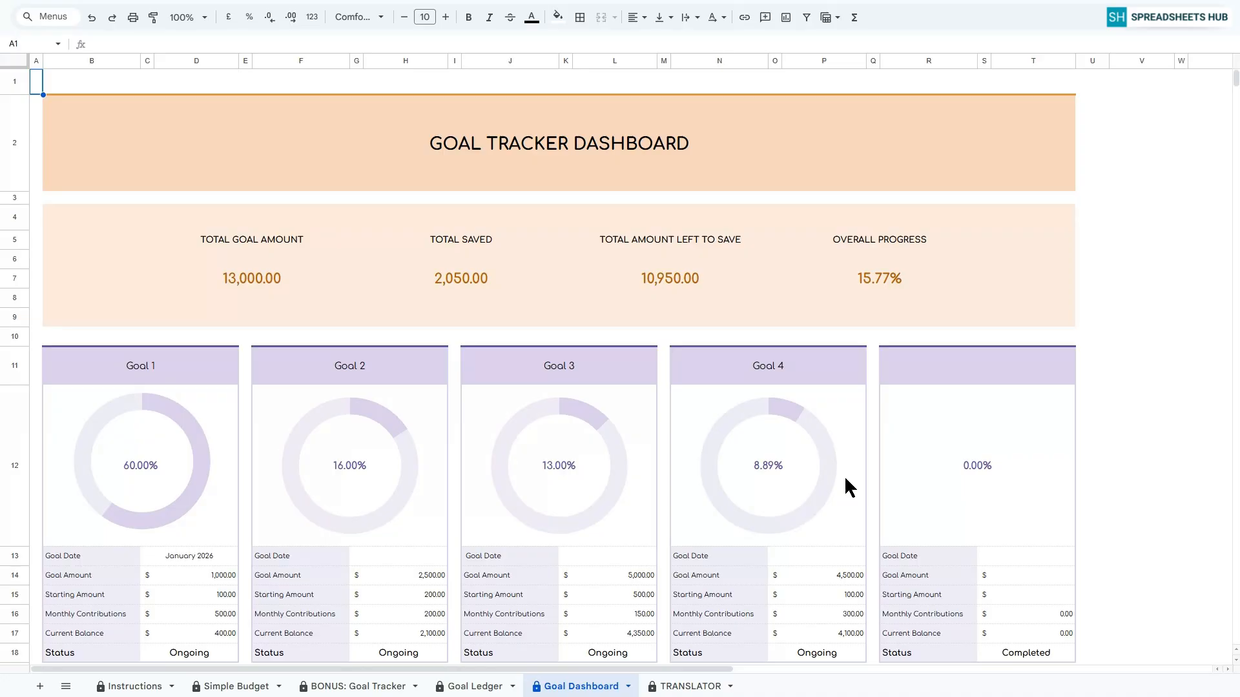
Return to the Simple Budget sheet and look over the October dashboard, trackers and transaction log.
click(235, 688)
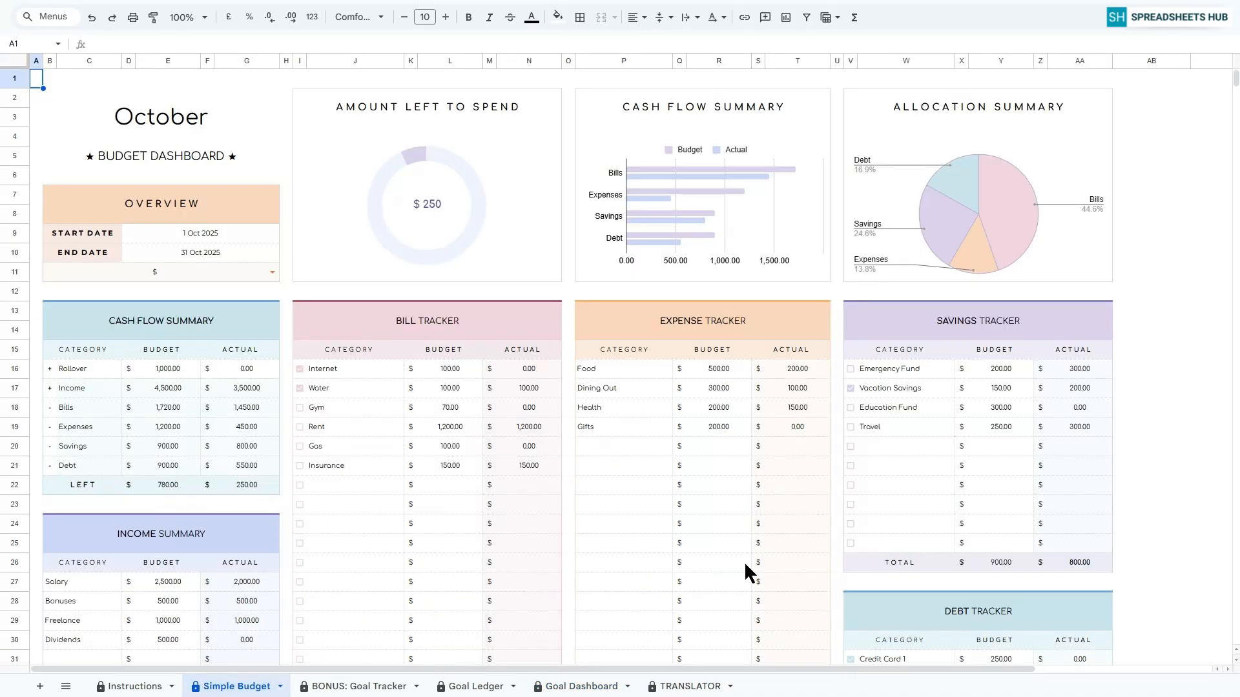
scroll(746, 565, down, 12)
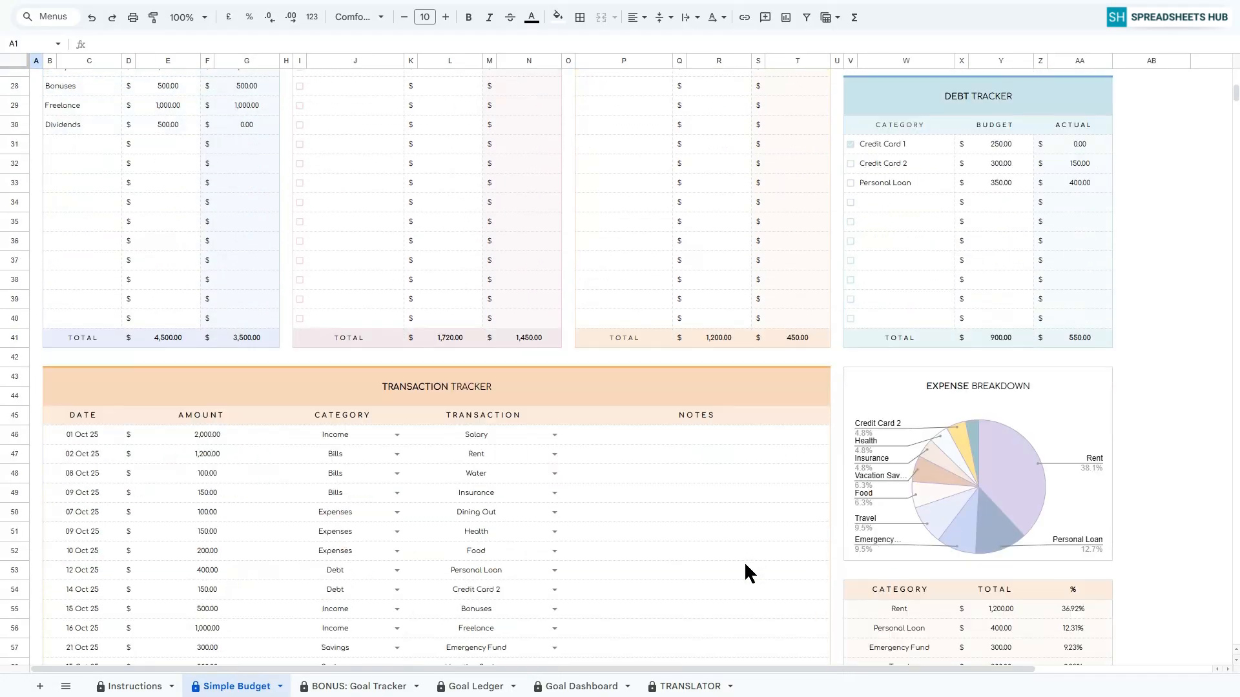
scroll(745, 565, down, 2)
scroll(745, 565, up, 7)
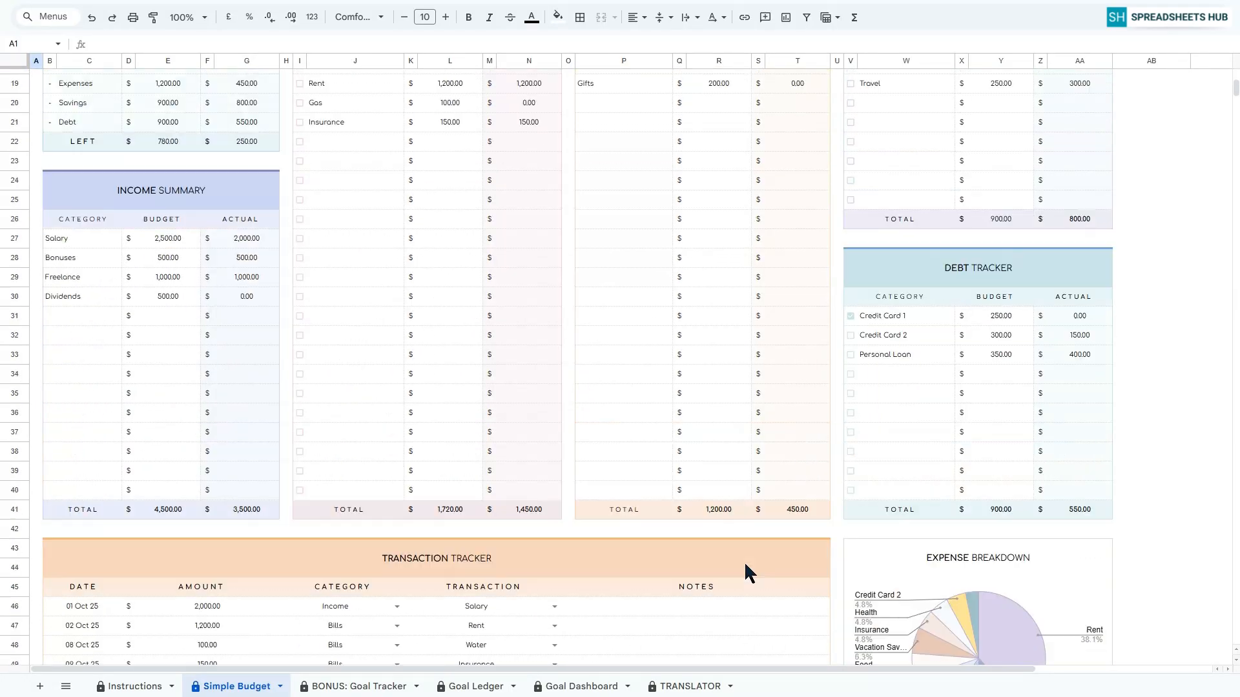
scroll(745, 566, up, 6)
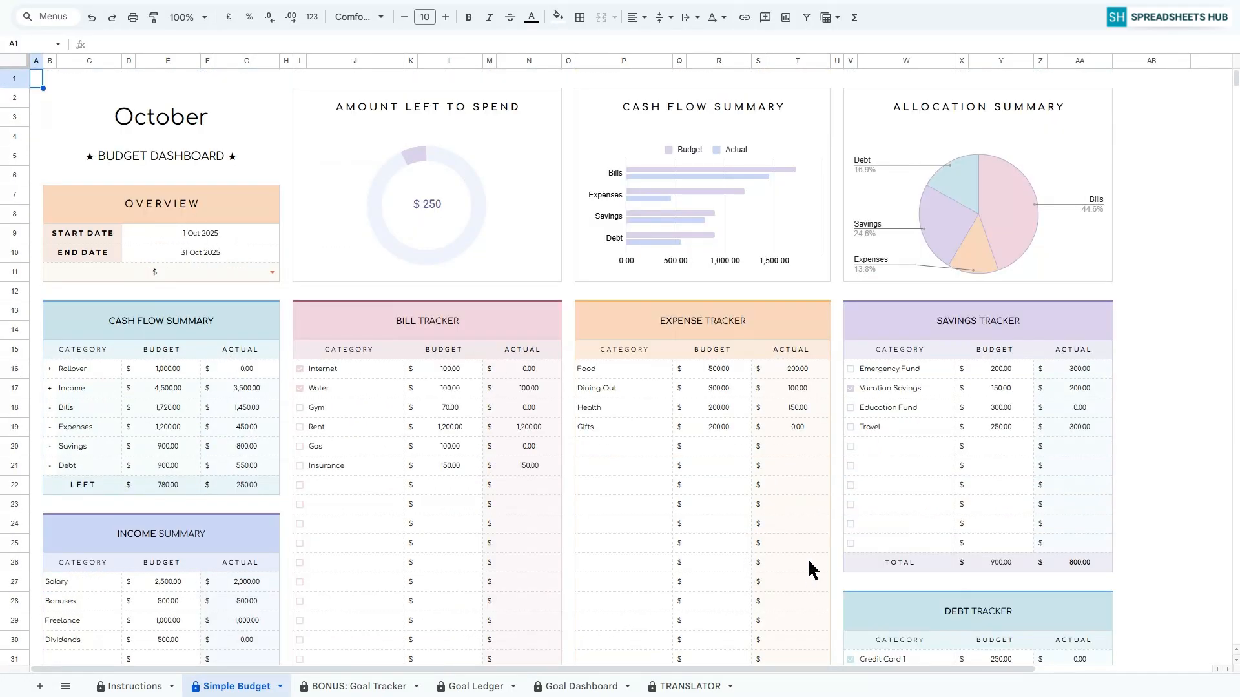